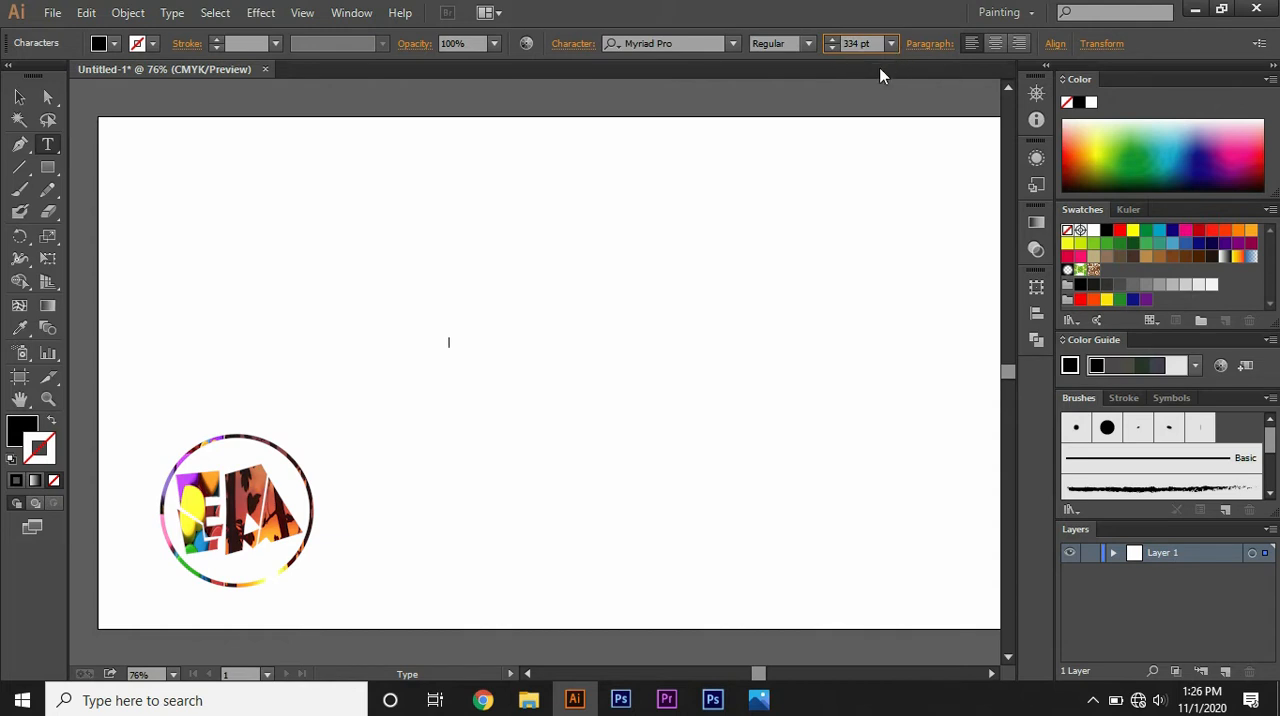
# Step: Enter the text "ea" at 334 pt and move it down towards the middle of the artboard
pyautogui.press('Return')
pyautogui.write('e ')
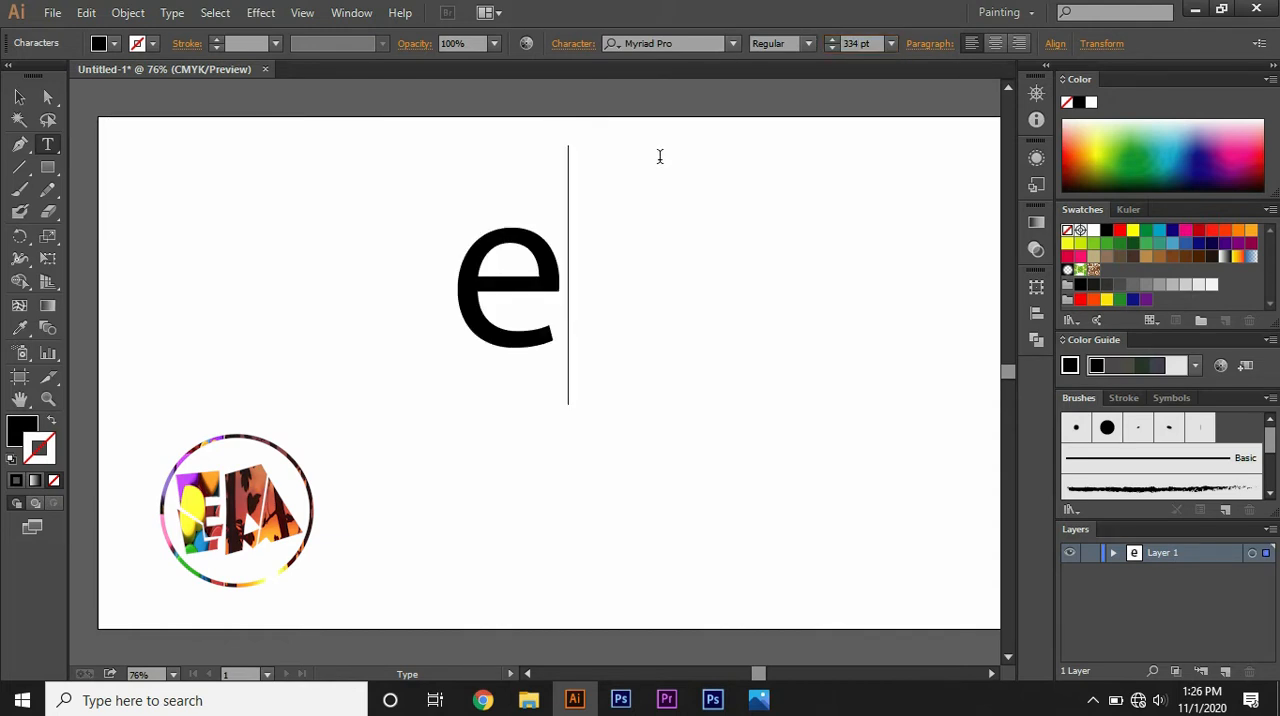
pyautogui.write('a')
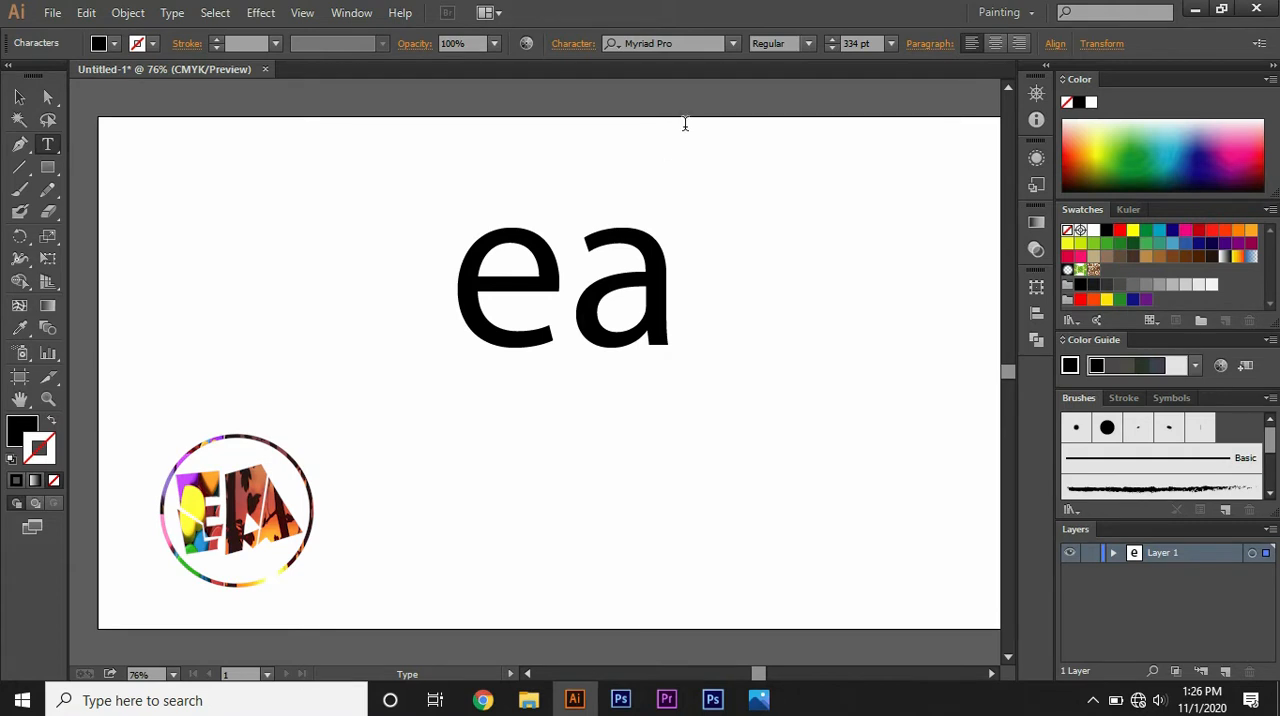
pyautogui.click(19, 97)
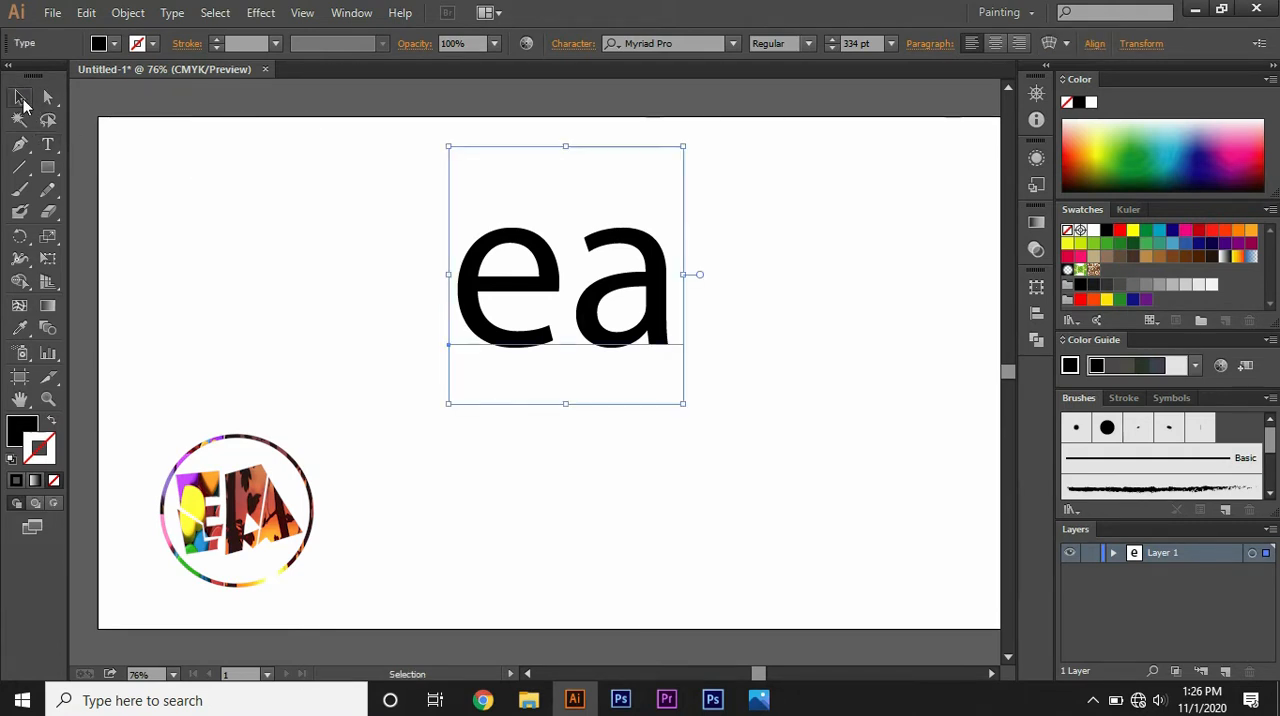
pyautogui.moveTo(541, 264); pyautogui.dragTo(531, 327)
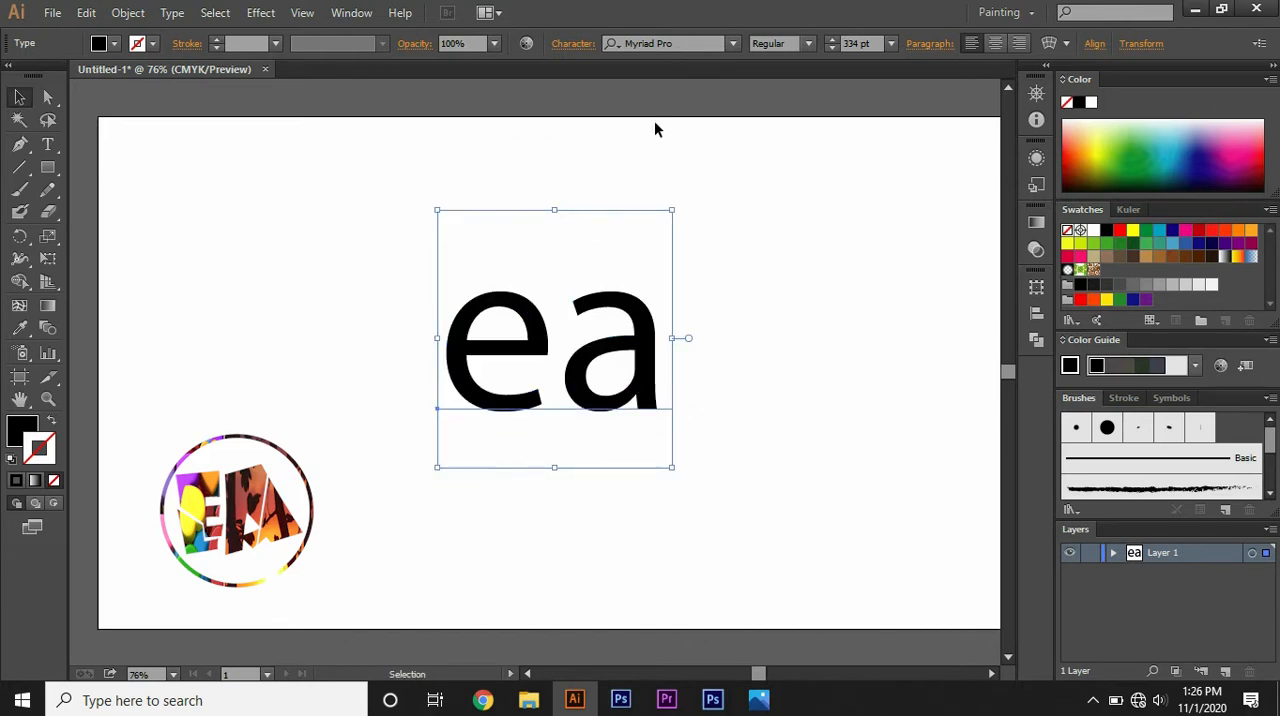
# Step: Change the "ea" text's font to Vladimir Script and reposition it near the artboard's centre
pyautogui.click(733, 43)
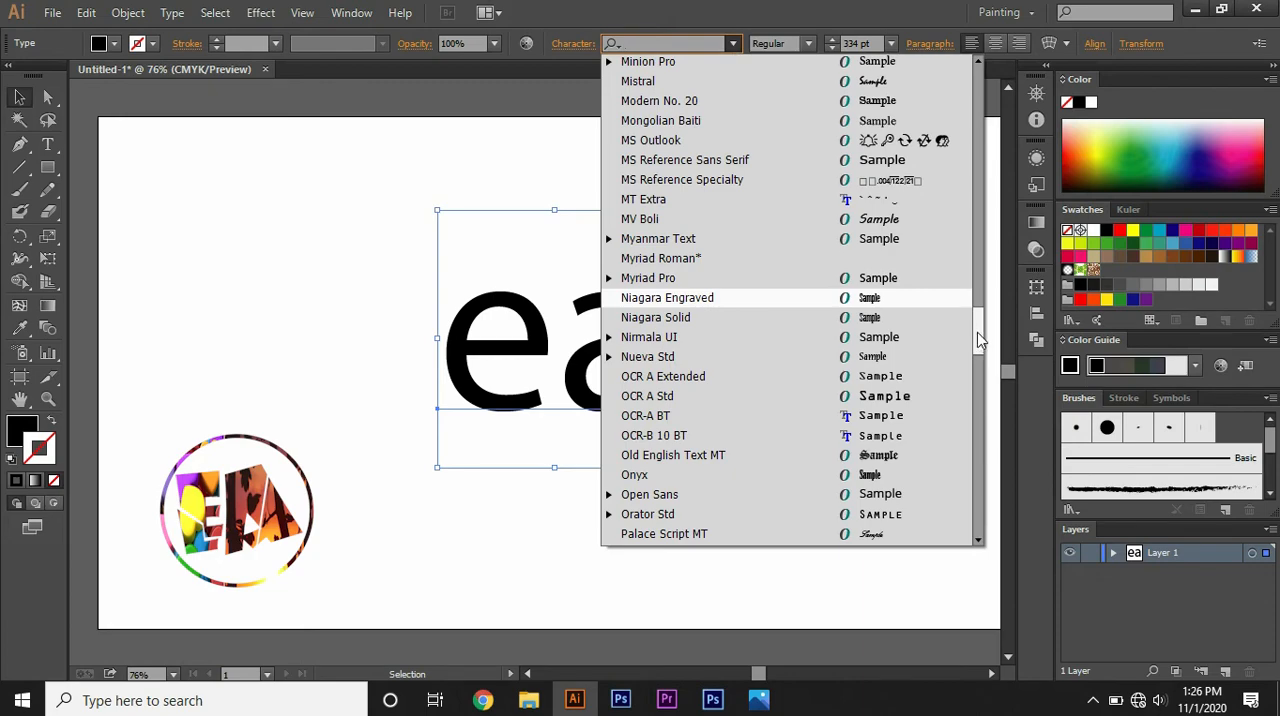
pyautogui.moveTo(980, 340); pyautogui.dragTo(987, 456)
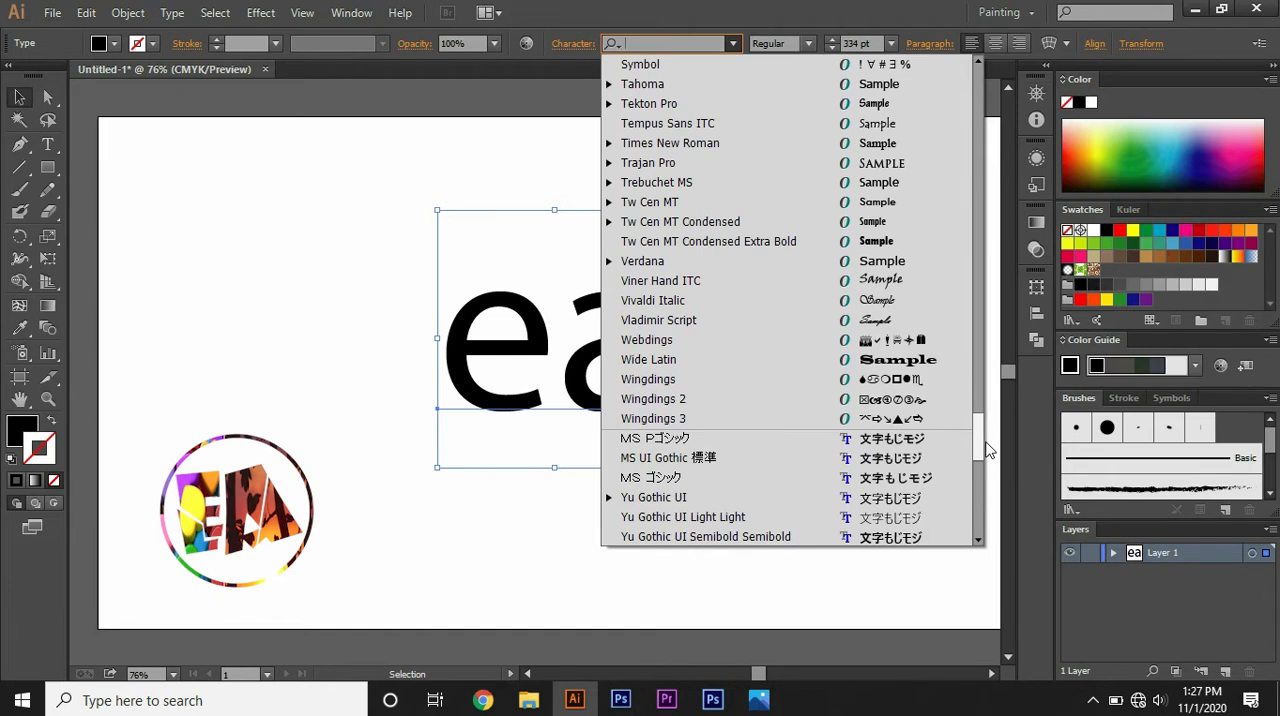
pyautogui.click(878, 320)
pyautogui.moveTo(557, 363); pyautogui.dragTo(587, 332)
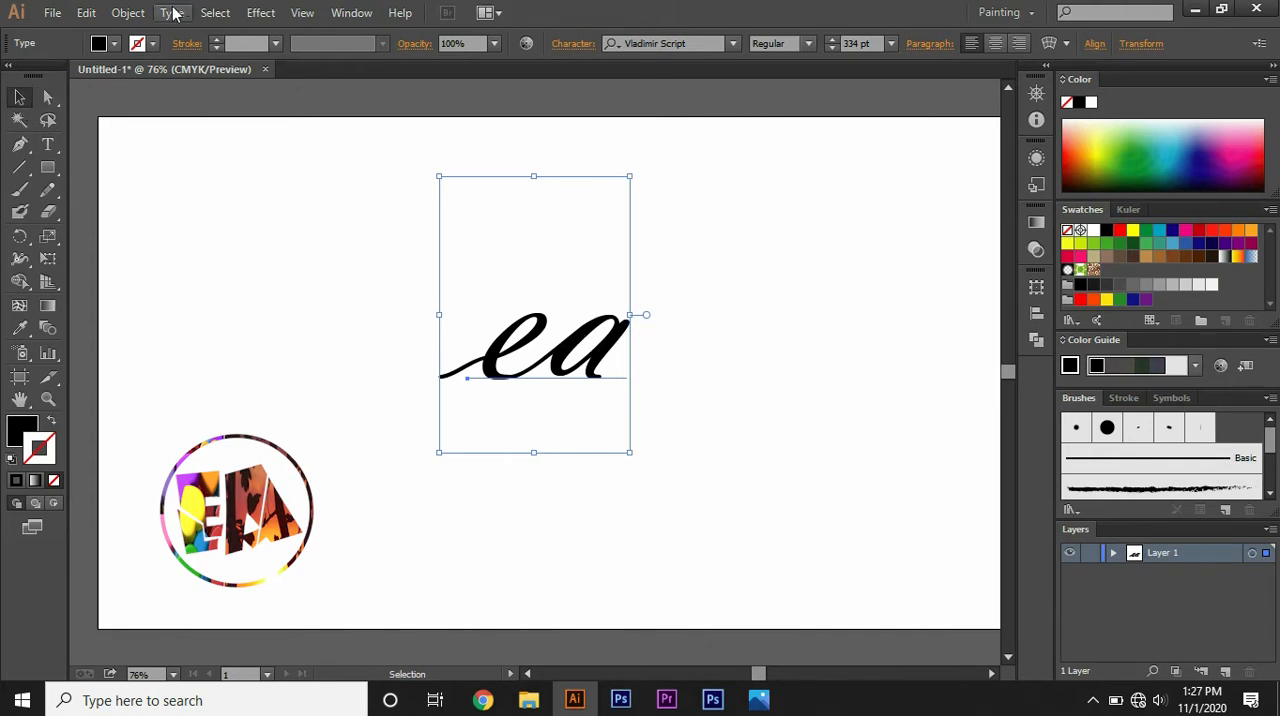
# Step: Expand the "ea" text into outlines with Object and Fill enabled
pyautogui.click(130, 13)
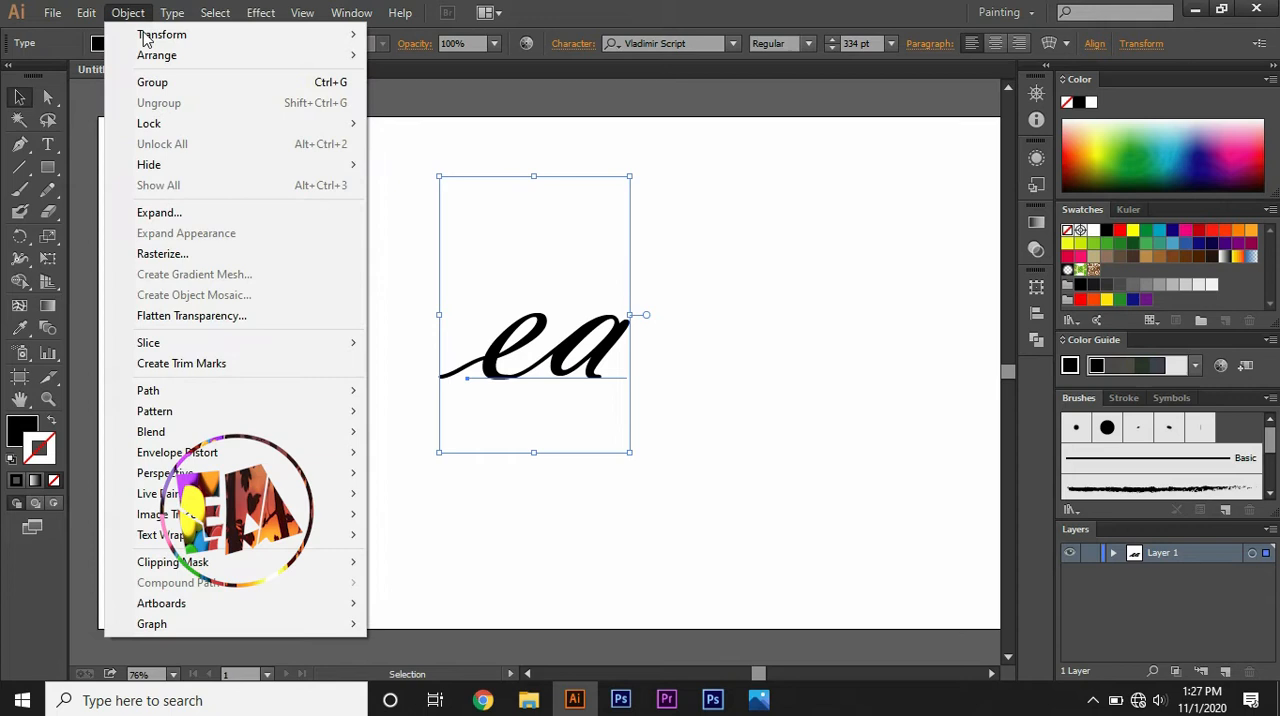
pyautogui.click(157, 214)
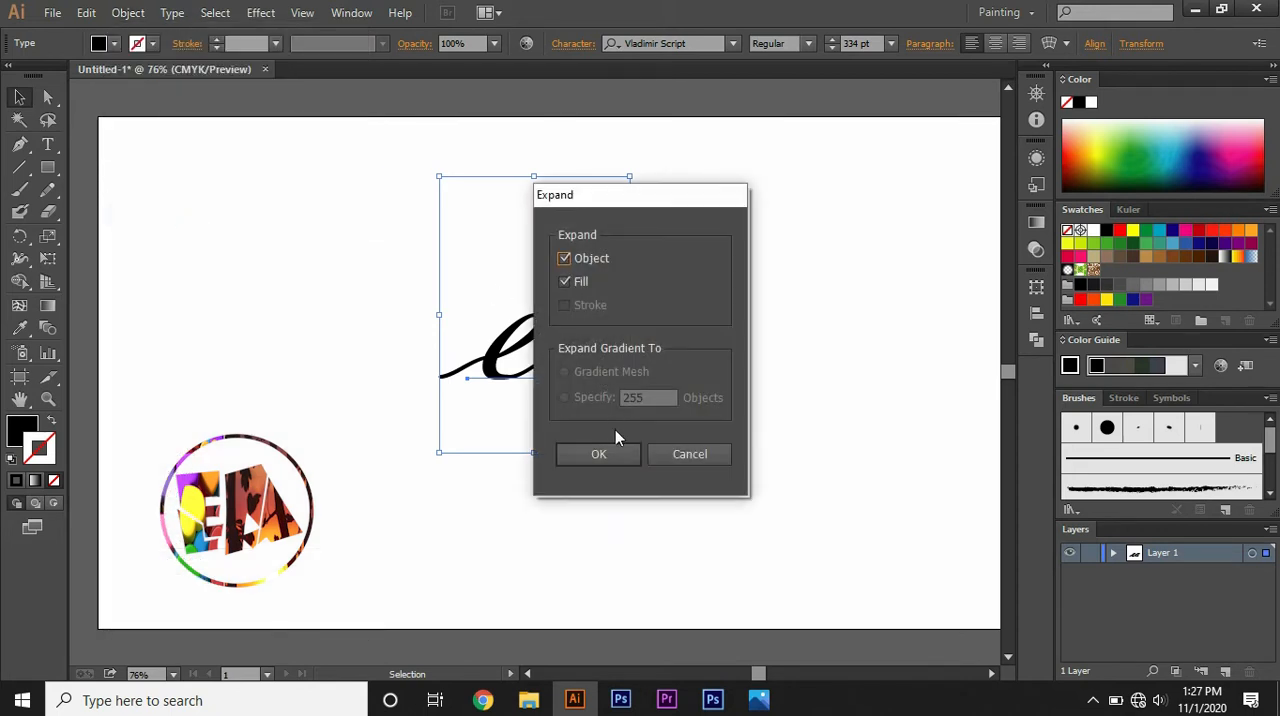
pyautogui.click(600, 455)
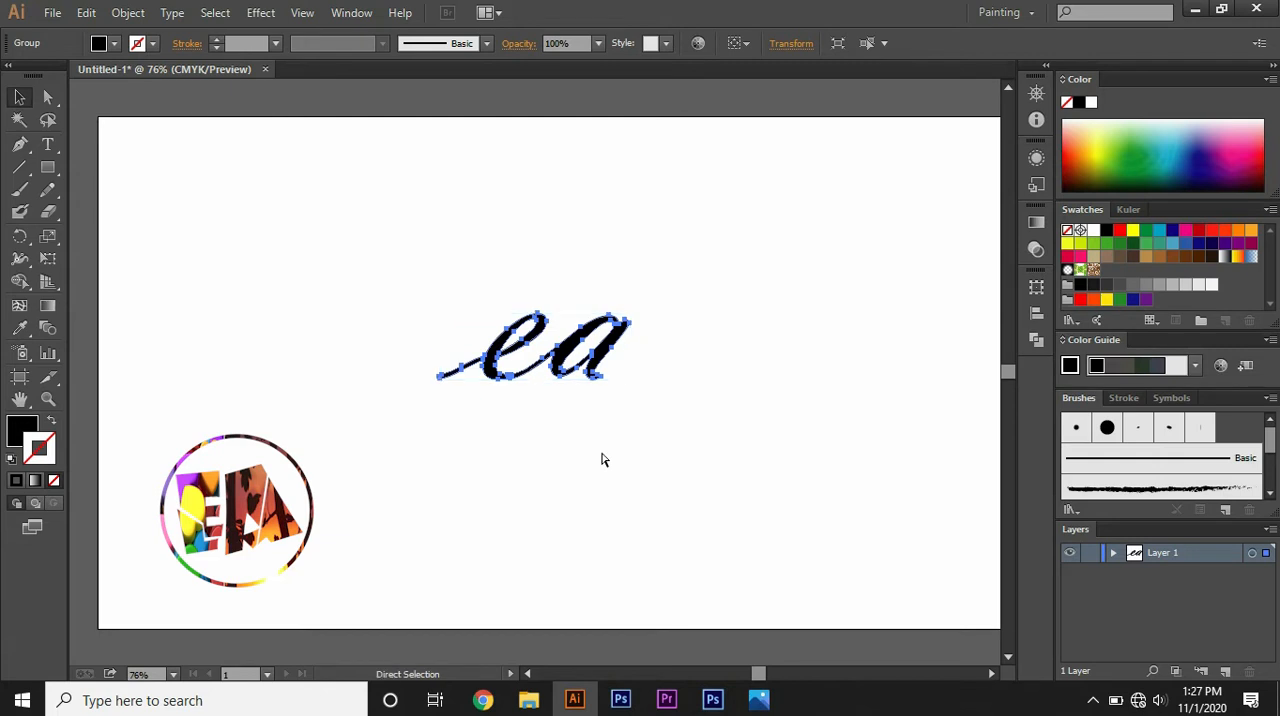
# Step: Remove the thin lead-in stroke of the e by deleting its anchor points with the Delete Anchor Point tool
pyautogui.hotkey('ctrl', '+')
pyautogui.hotkey('ctrl', '+')
pyautogui.hotkey('ctrl', '+')
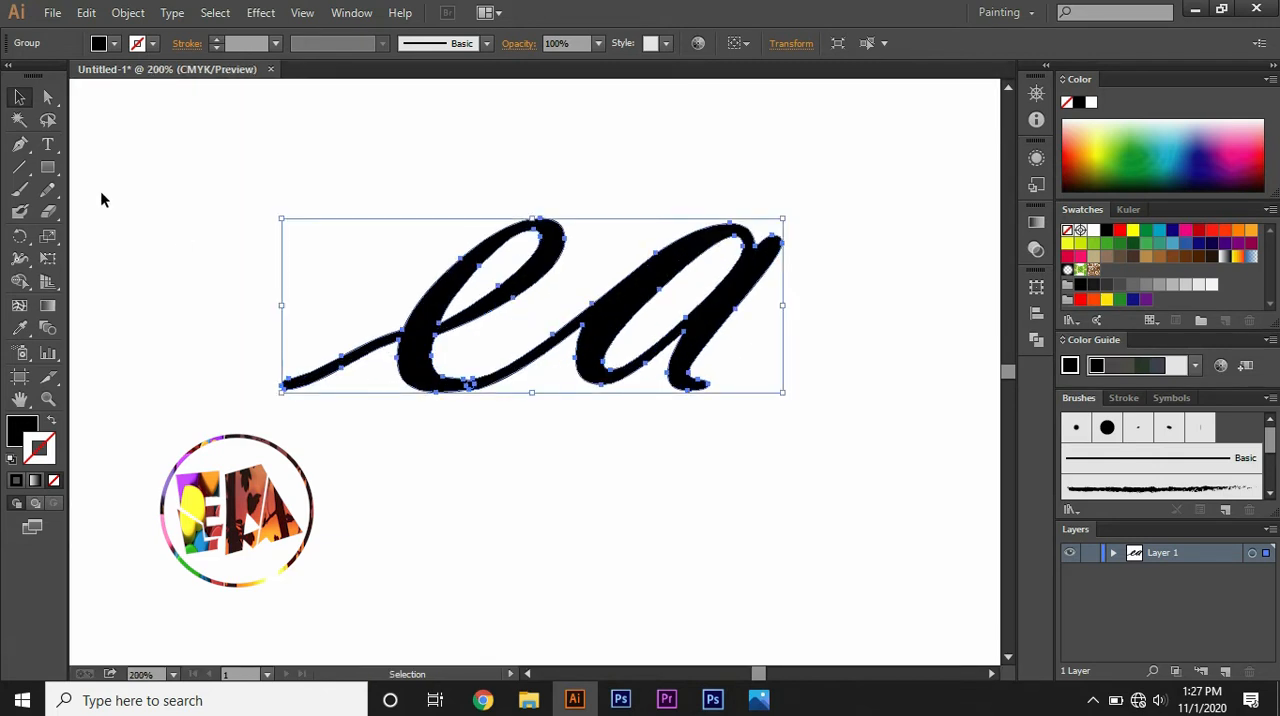
pyautogui.click(48, 97)
pyautogui.click(20, 120)
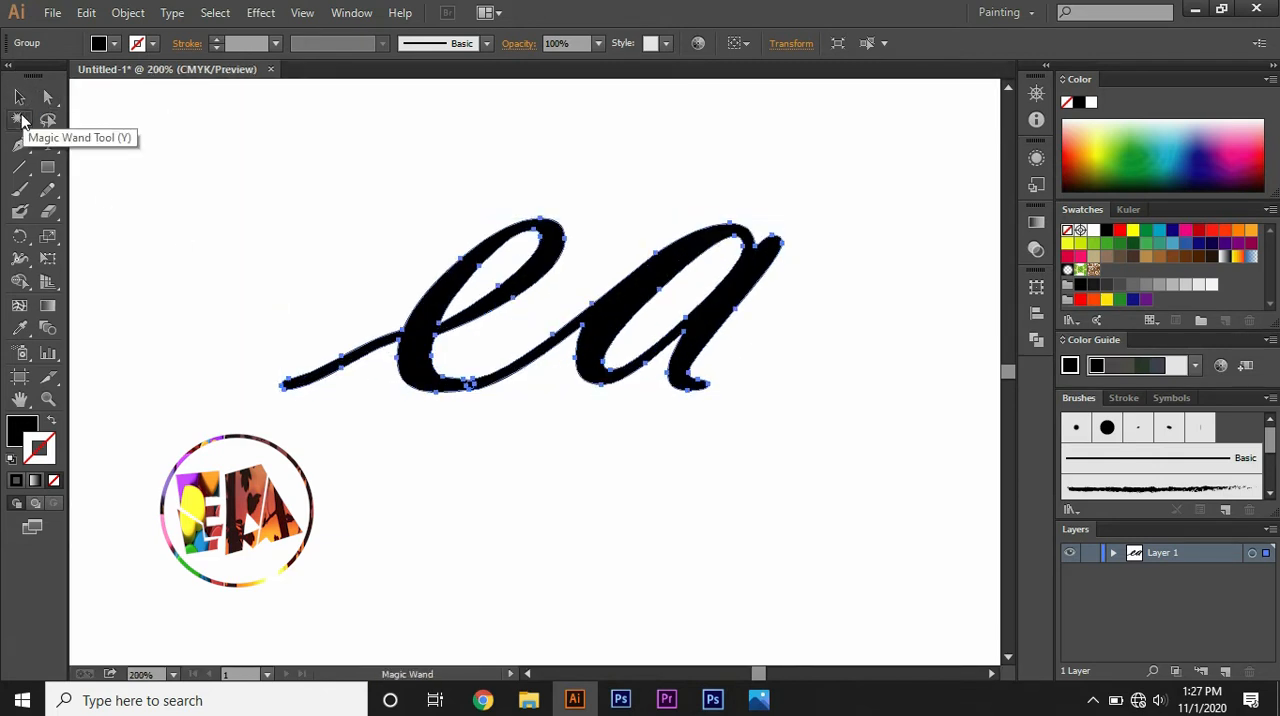
pyautogui.click(20, 143)
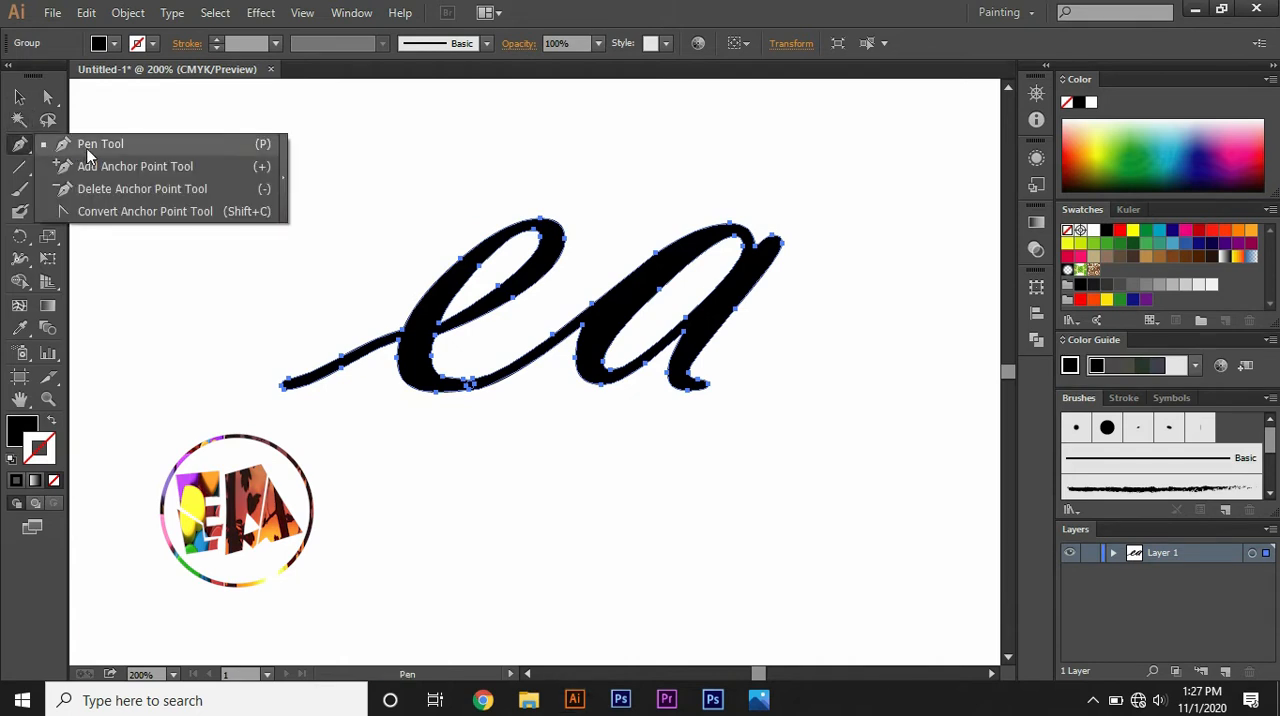
pyautogui.click(88, 189)
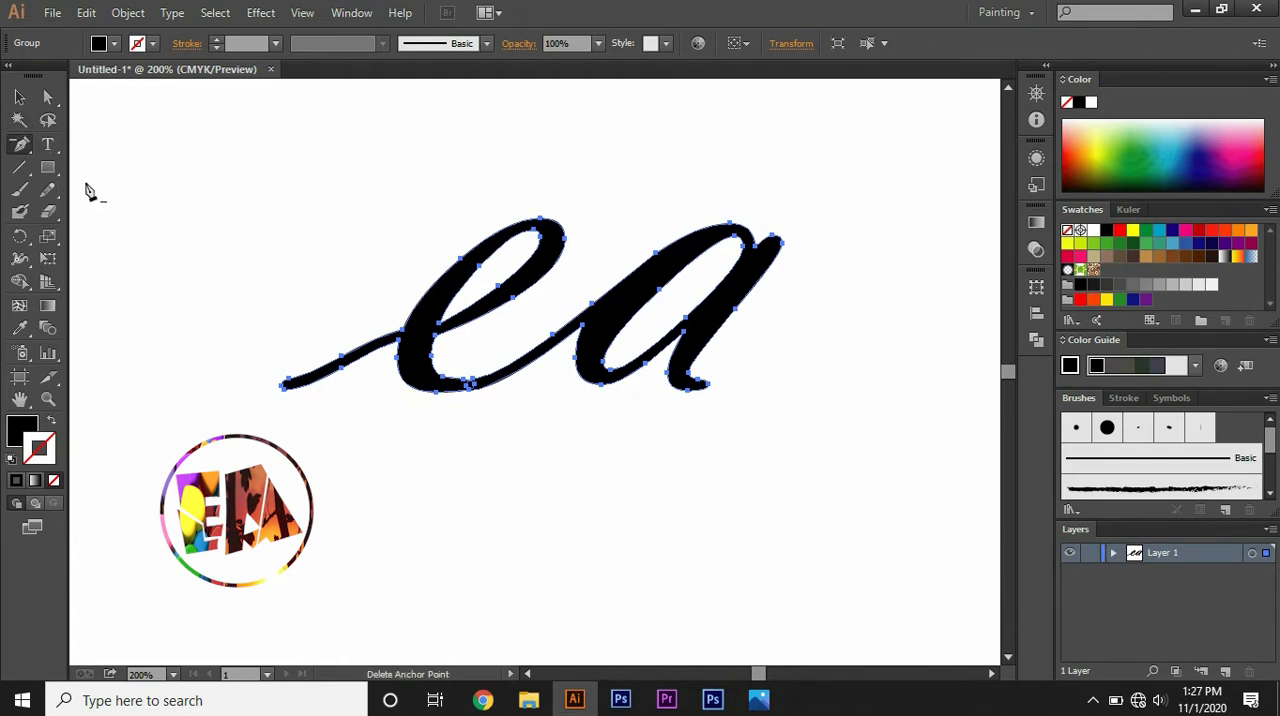
pyautogui.click(284, 386)
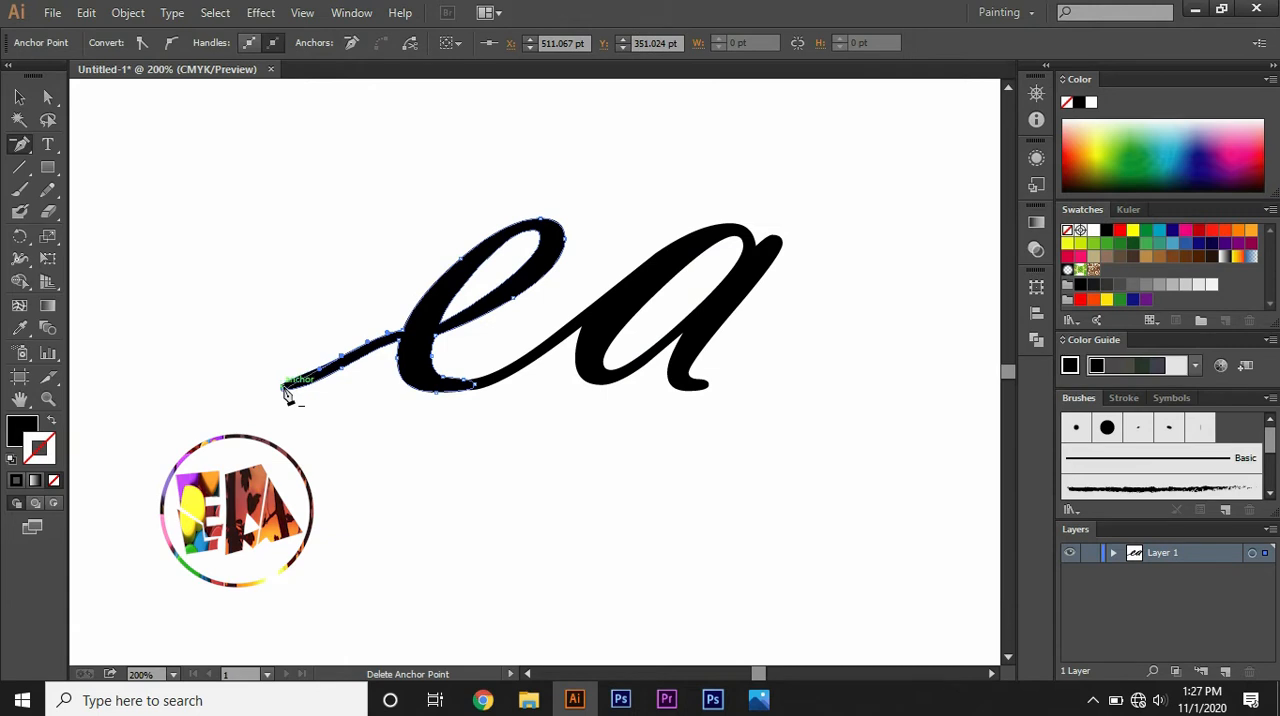
pyautogui.click(286, 392)
pyautogui.click(343, 358)
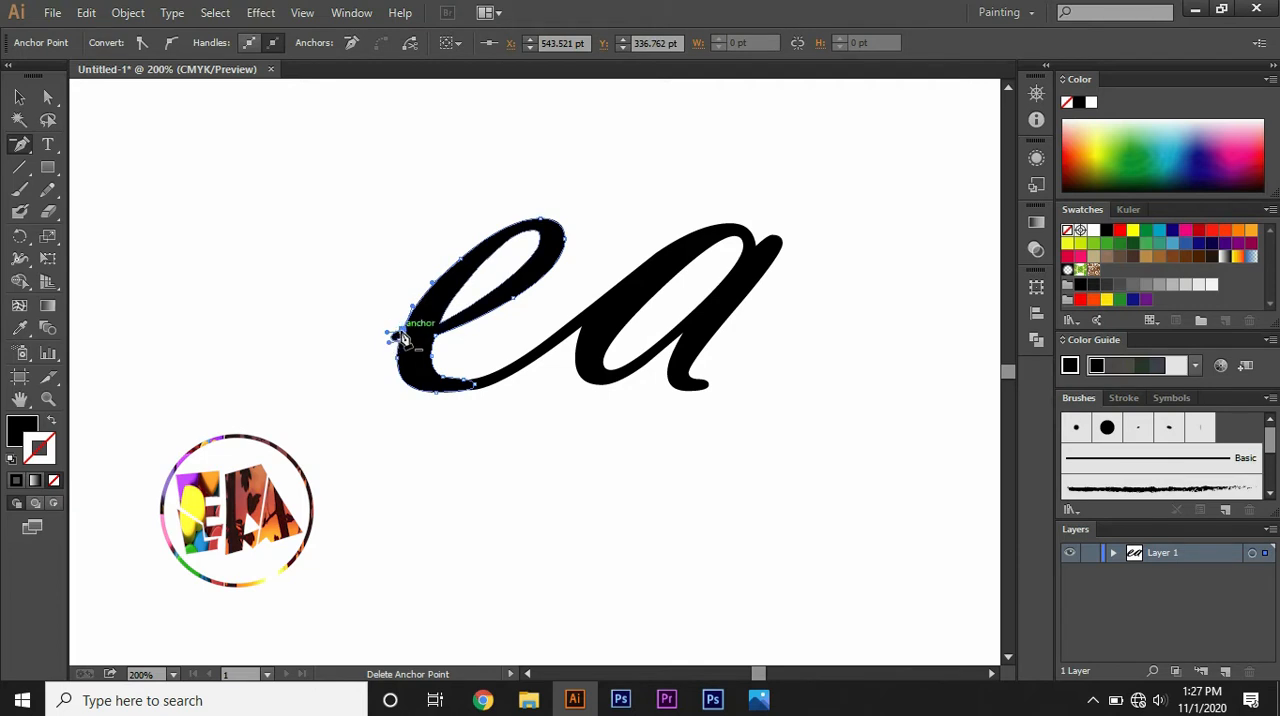
pyautogui.click(397, 334)
# Step: Smooth the e's outer left curve by extending the direction handle of its lower-left anchor upward, then deselect the letter
pyautogui.click(46, 99)
pyautogui.click(19, 97)
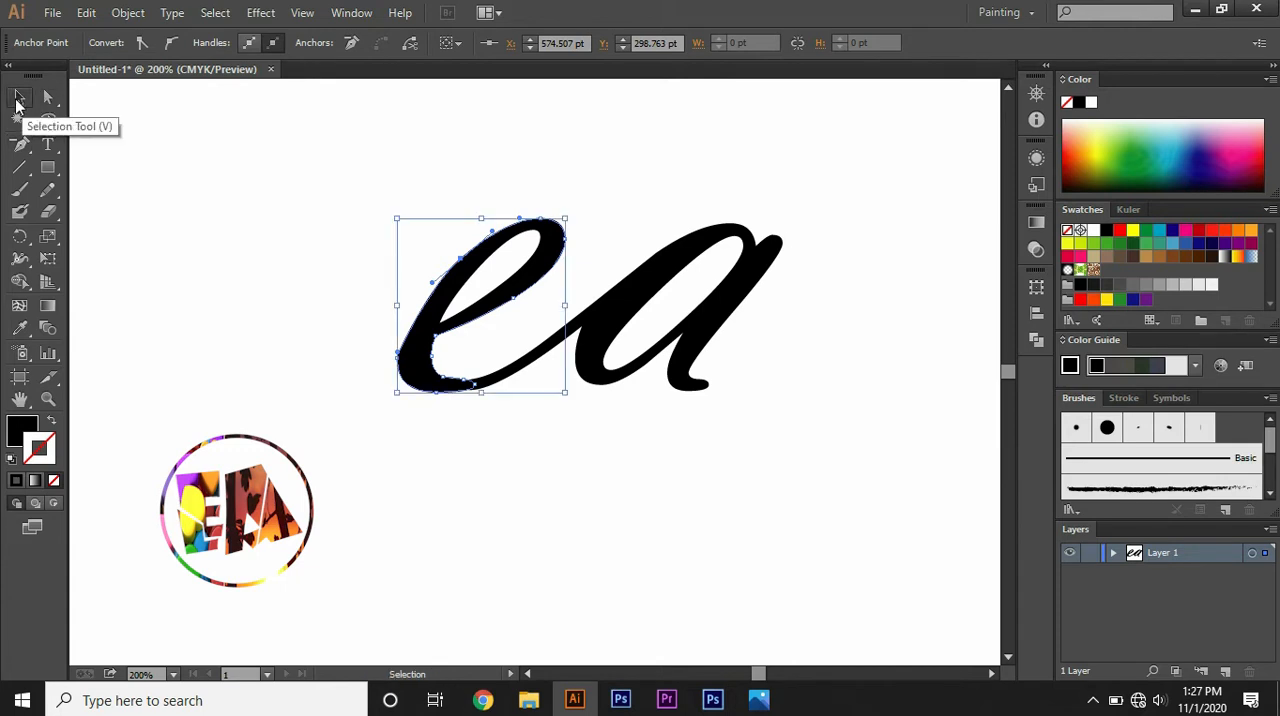
pyautogui.click(47, 97)
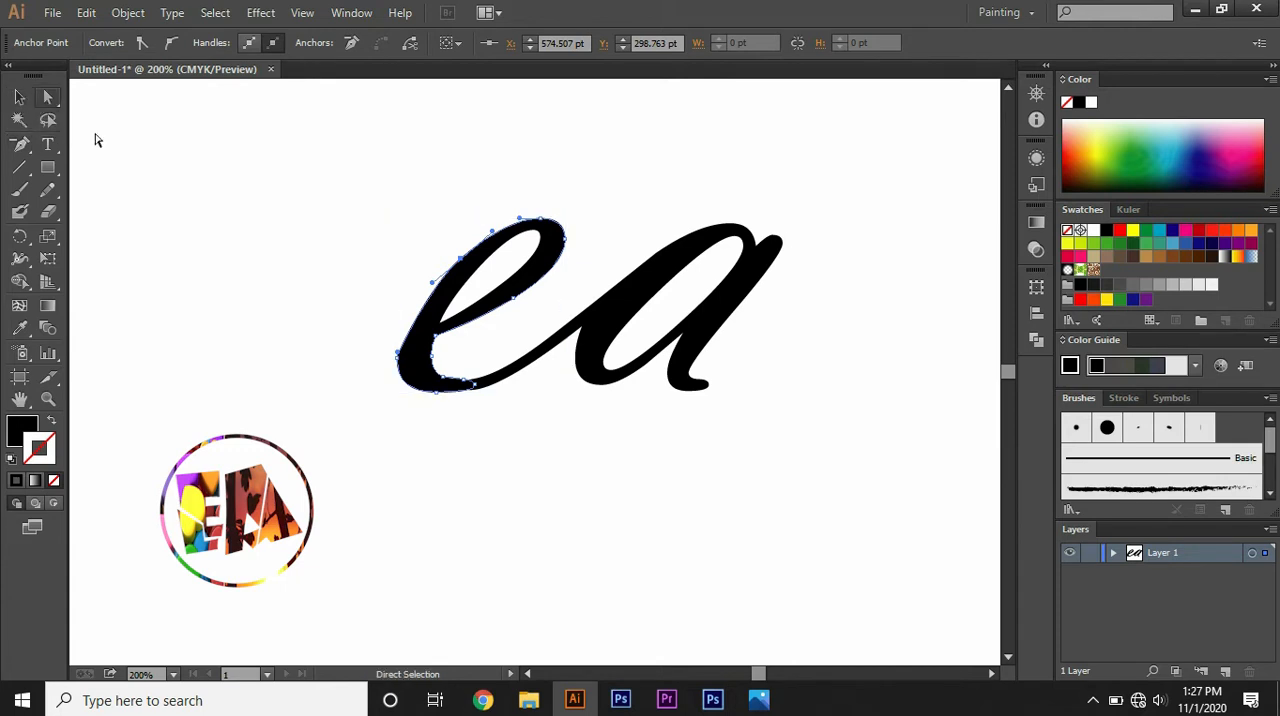
pyautogui.click(399, 362)
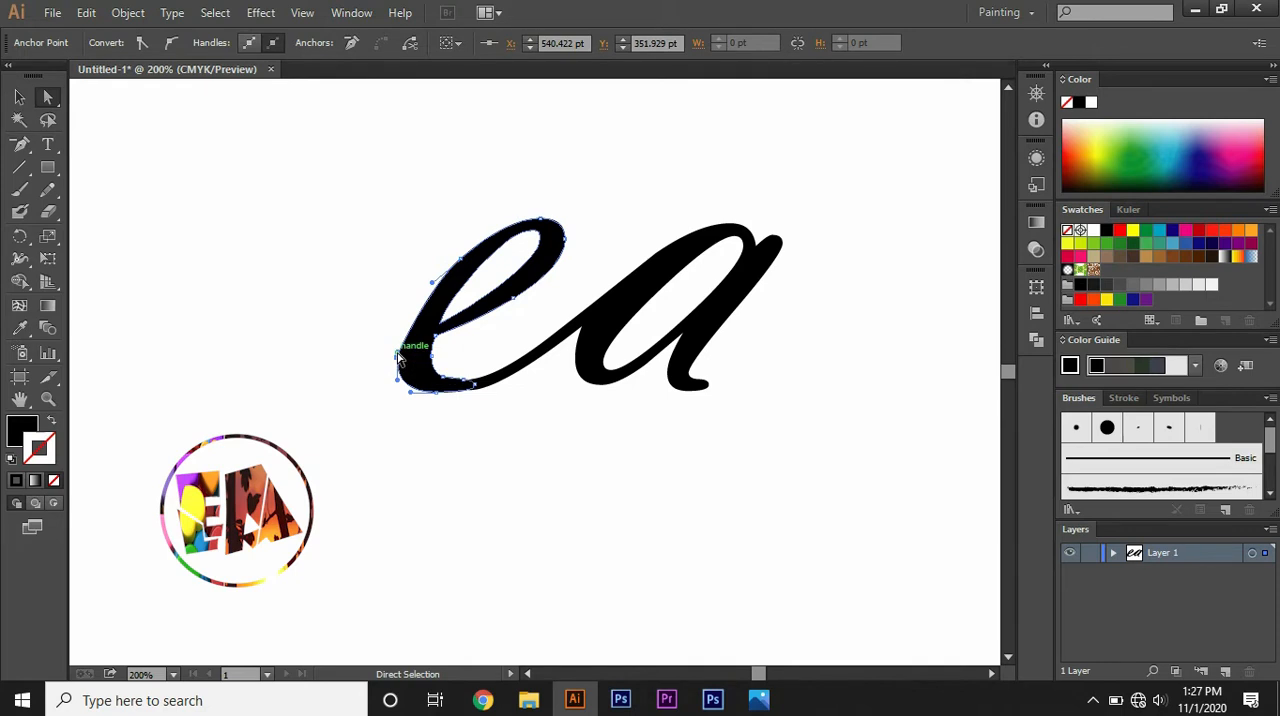
pyautogui.moveTo(399, 362); pyautogui.dragTo(395, 338)
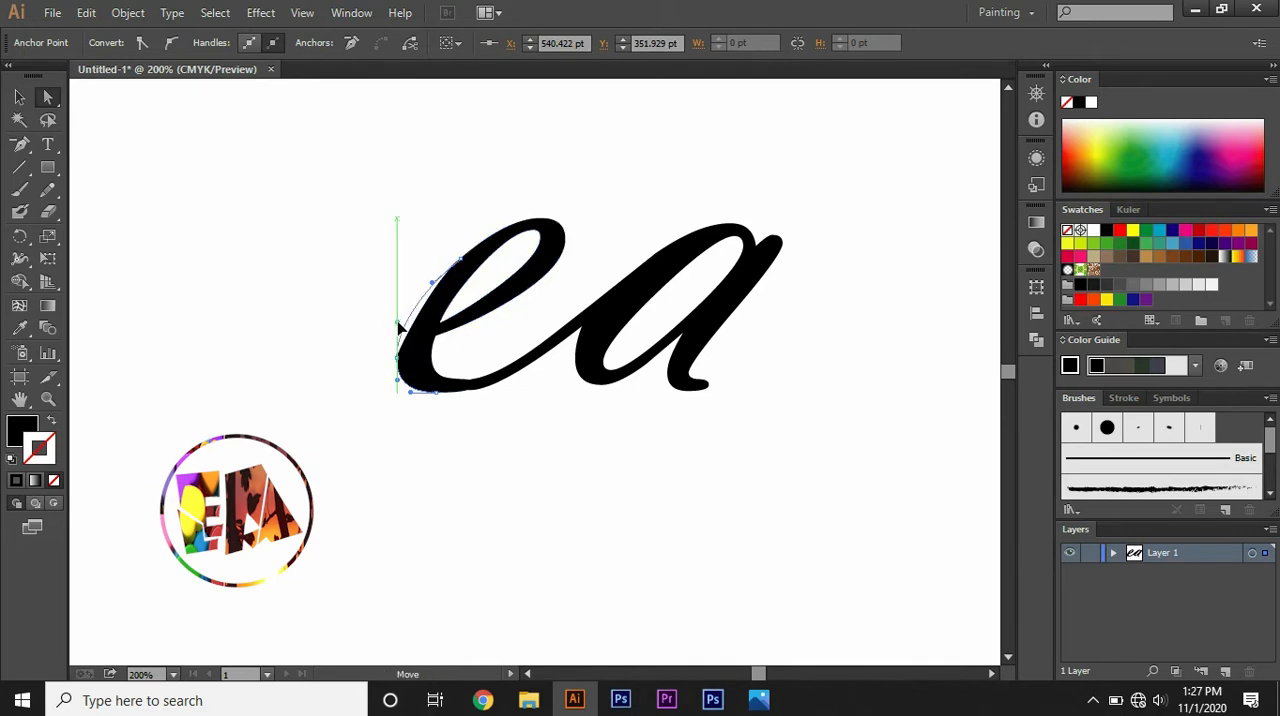
pyautogui.moveTo(399, 326); pyautogui.dragTo(399, 326)
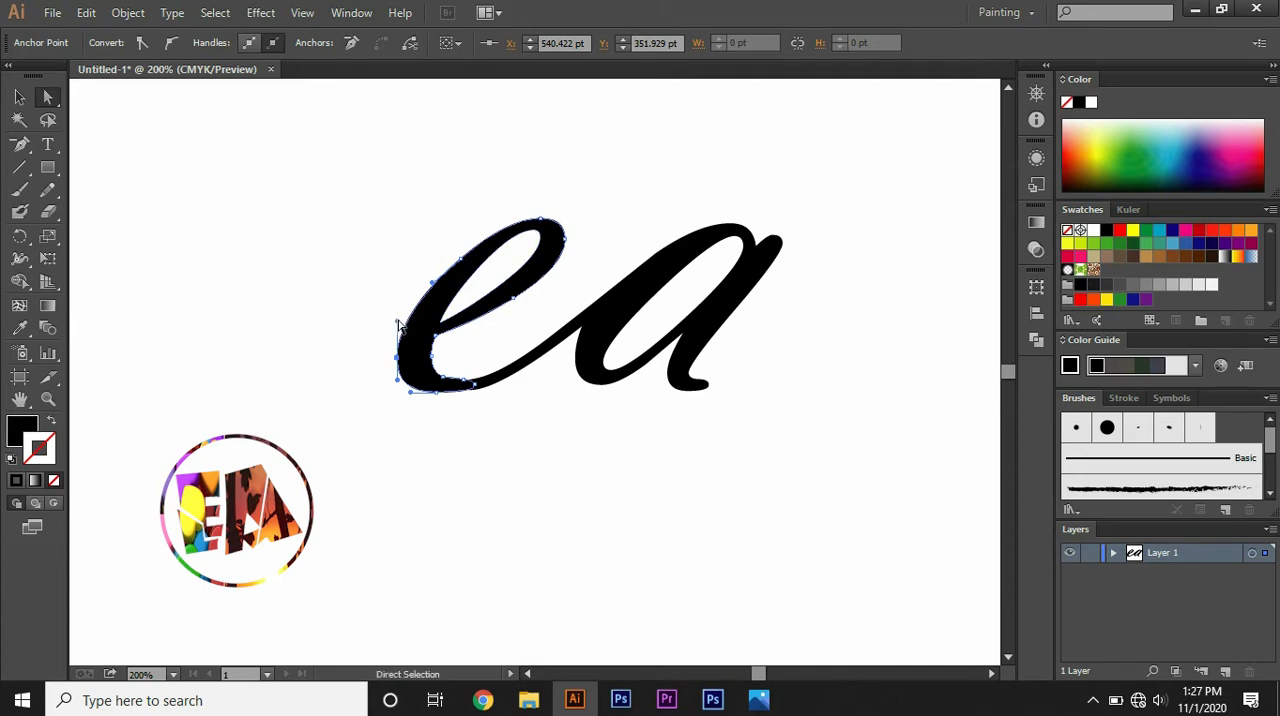
pyautogui.click(429, 290)
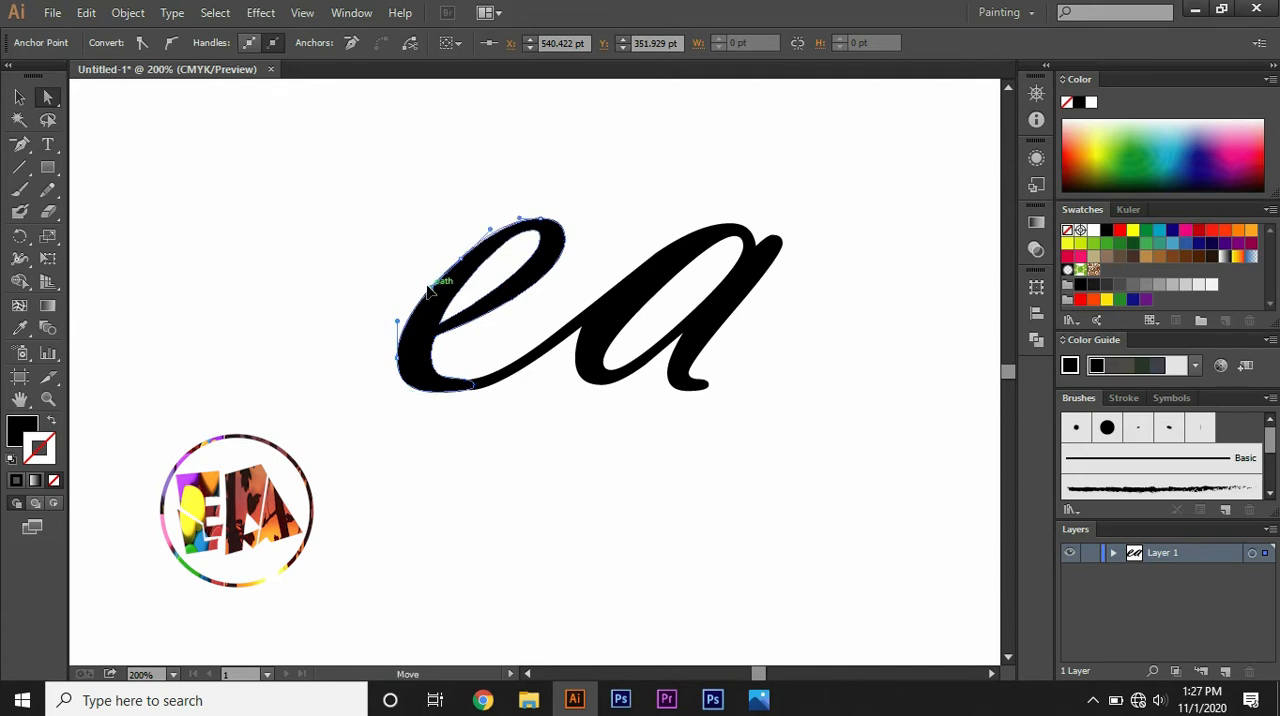
pyautogui.hotkey('ctrl', 'z')
pyautogui.click(419, 265)
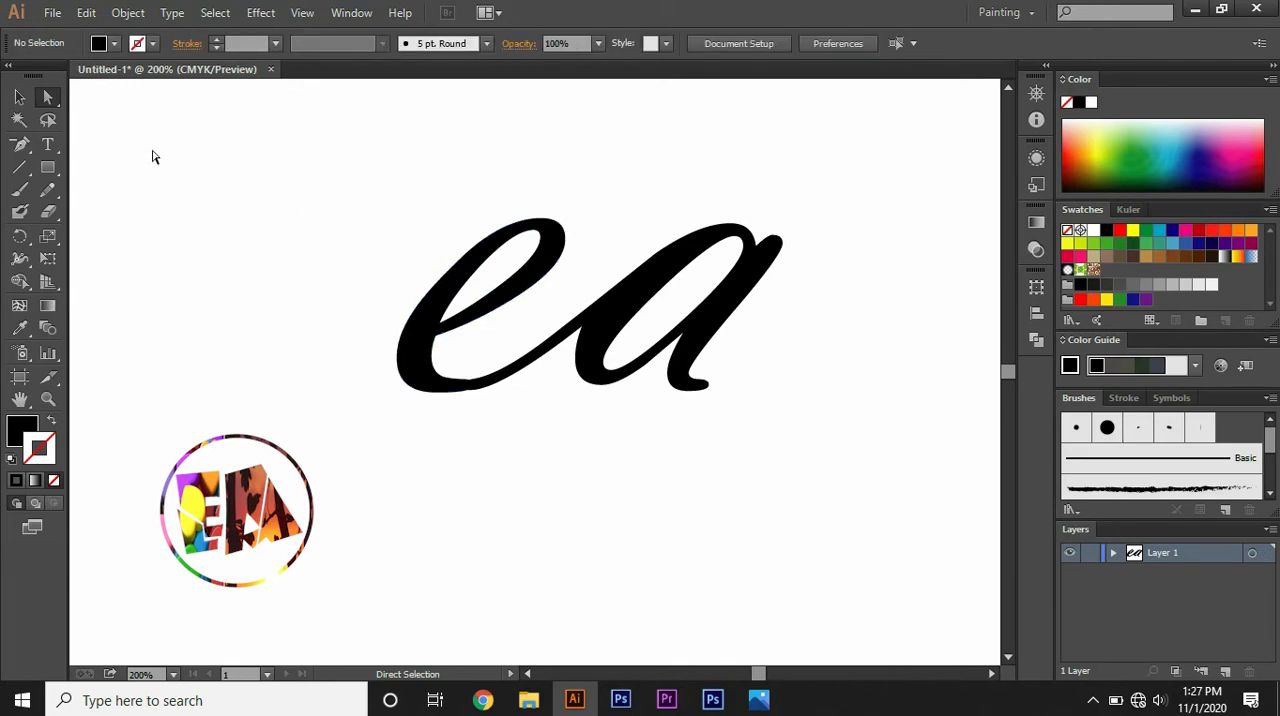
# Step: Draw the upper curve of a long swash with the Pen tool, running from the e's left edge outward to the lower left
pyautogui.click(30, 150)
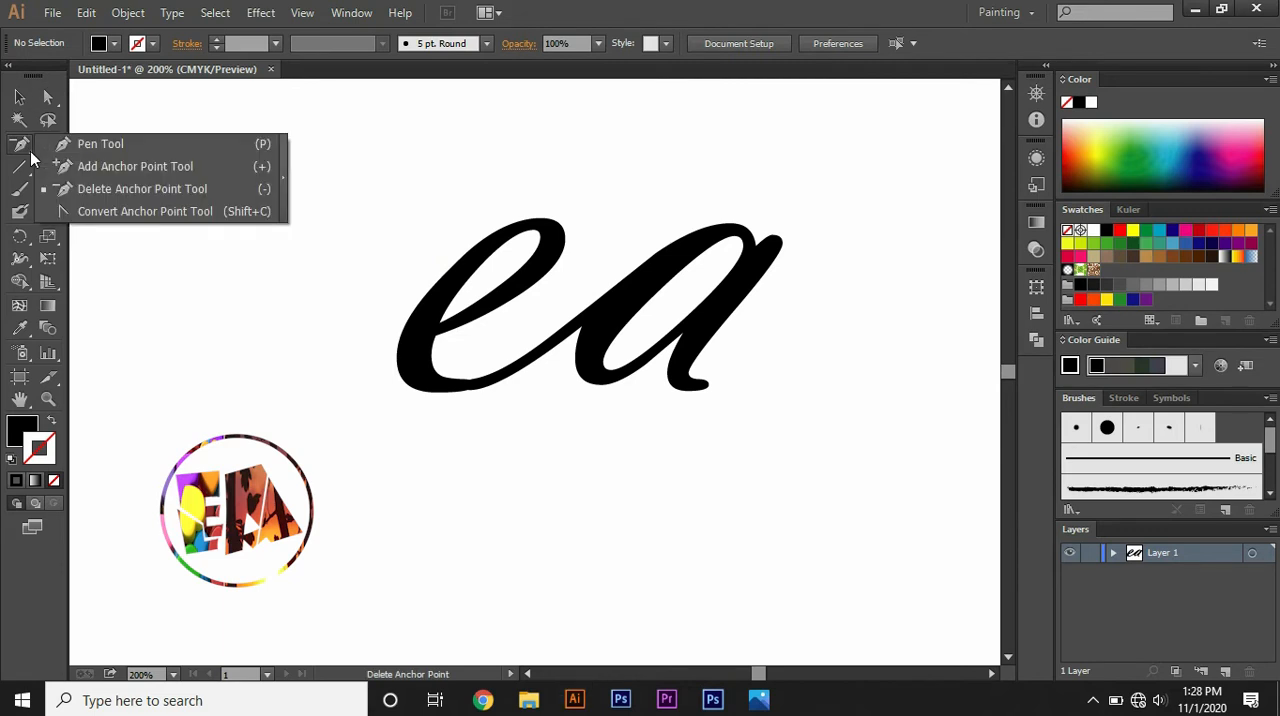
pyautogui.click(64, 143)
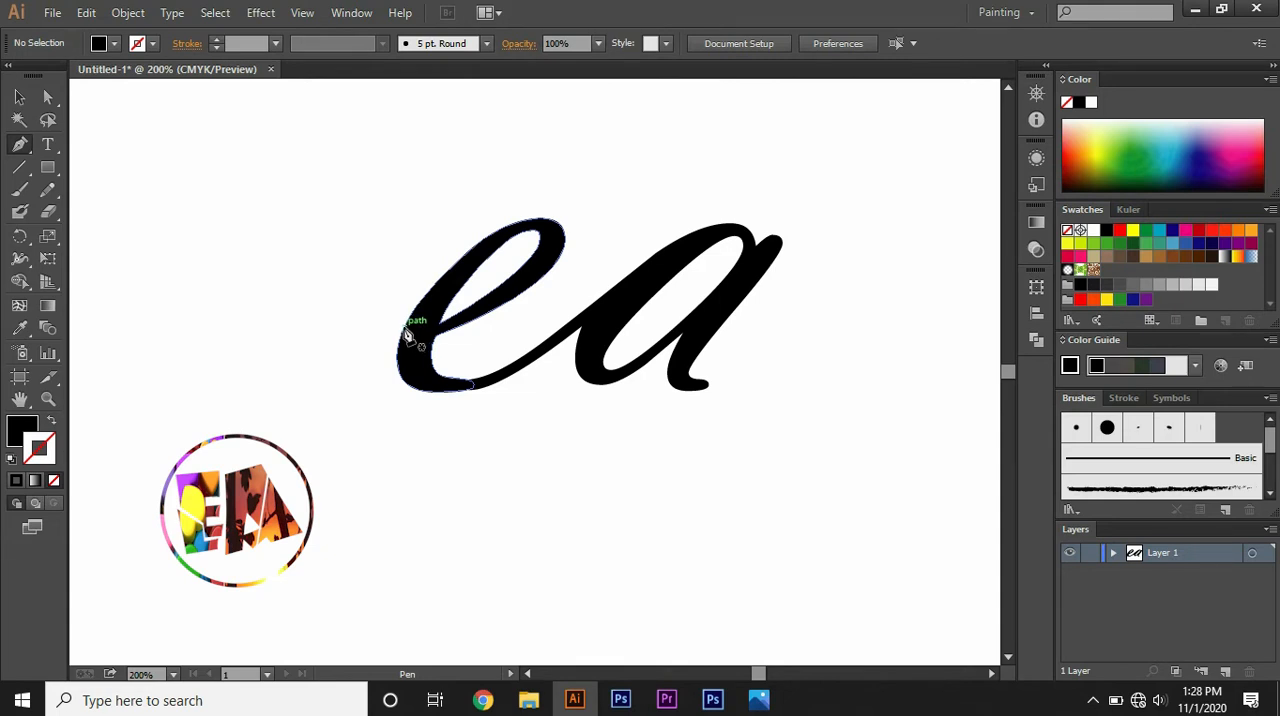
pyautogui.click(406, 336)
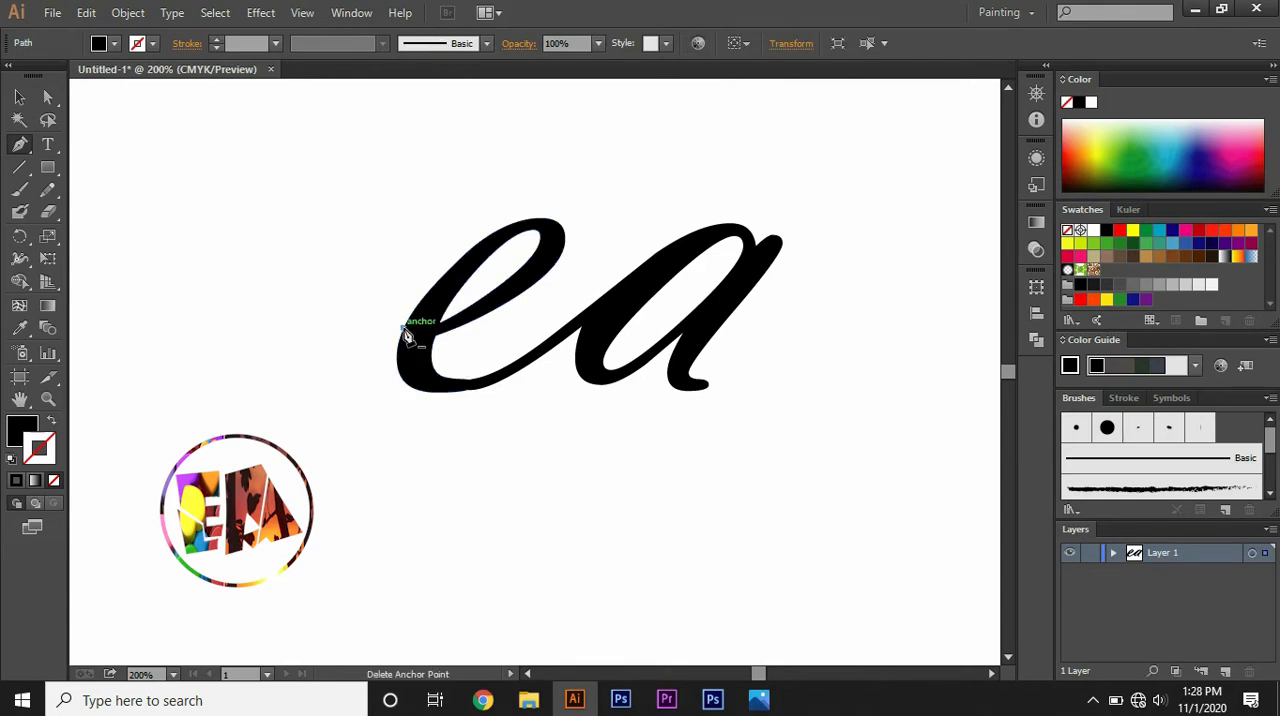
pyautogui.hotkey('ctrl', '-')
pyautogui.hotkey('ctrl', '-')
pyautogui.hotkey('ctrl', '-')
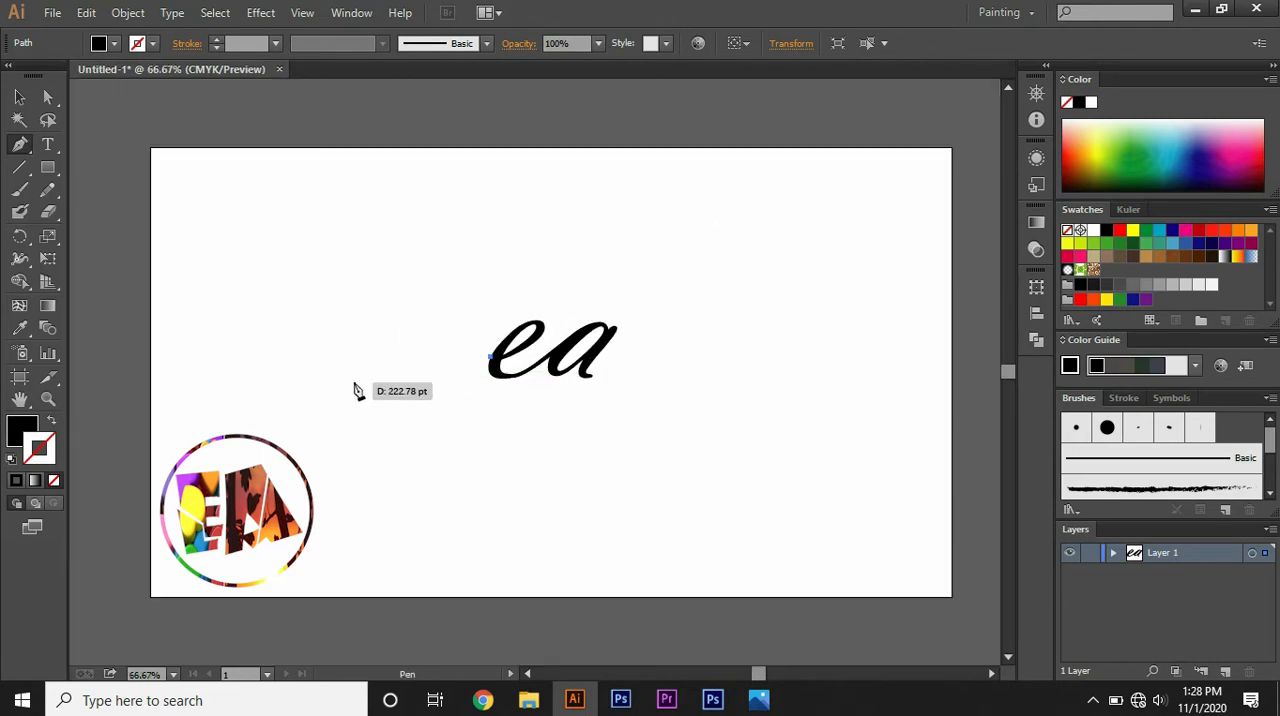
pyautogui.moveTo(358, 387); pyautogui.dragTo(284, 392)
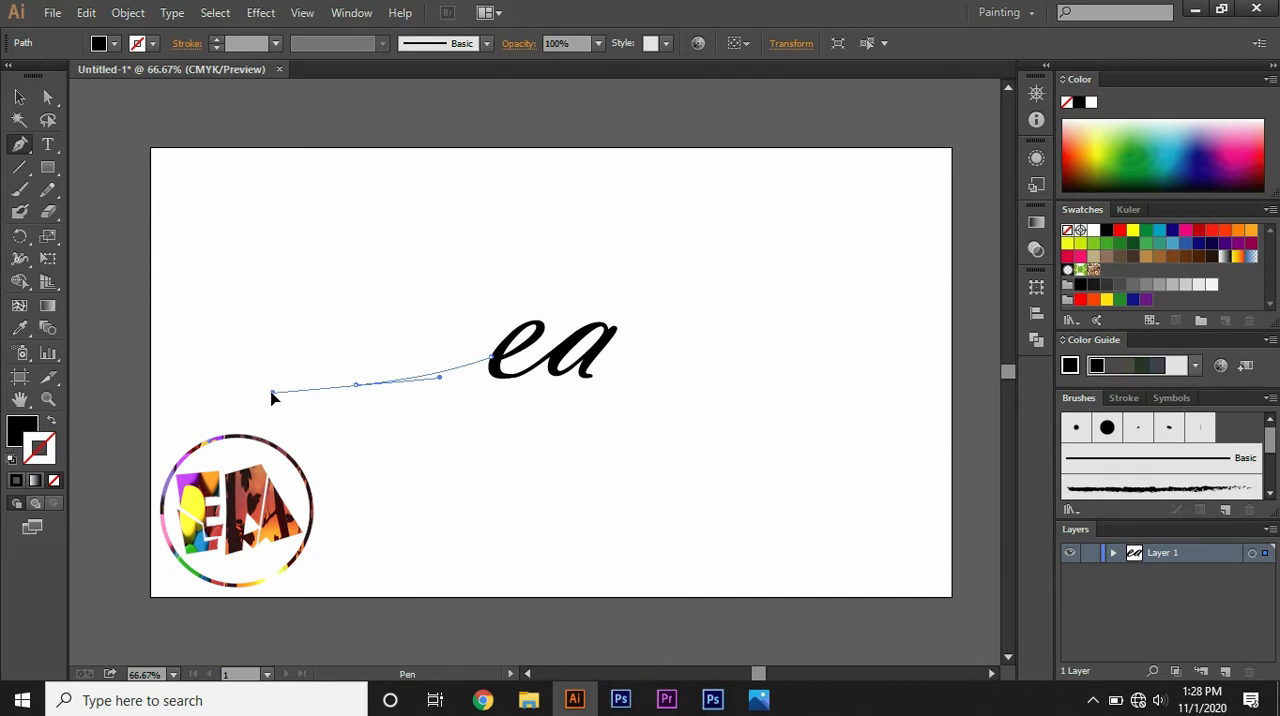
pyautogui.moveTo(273, 393); pyautogui.dragTo(272, 392)
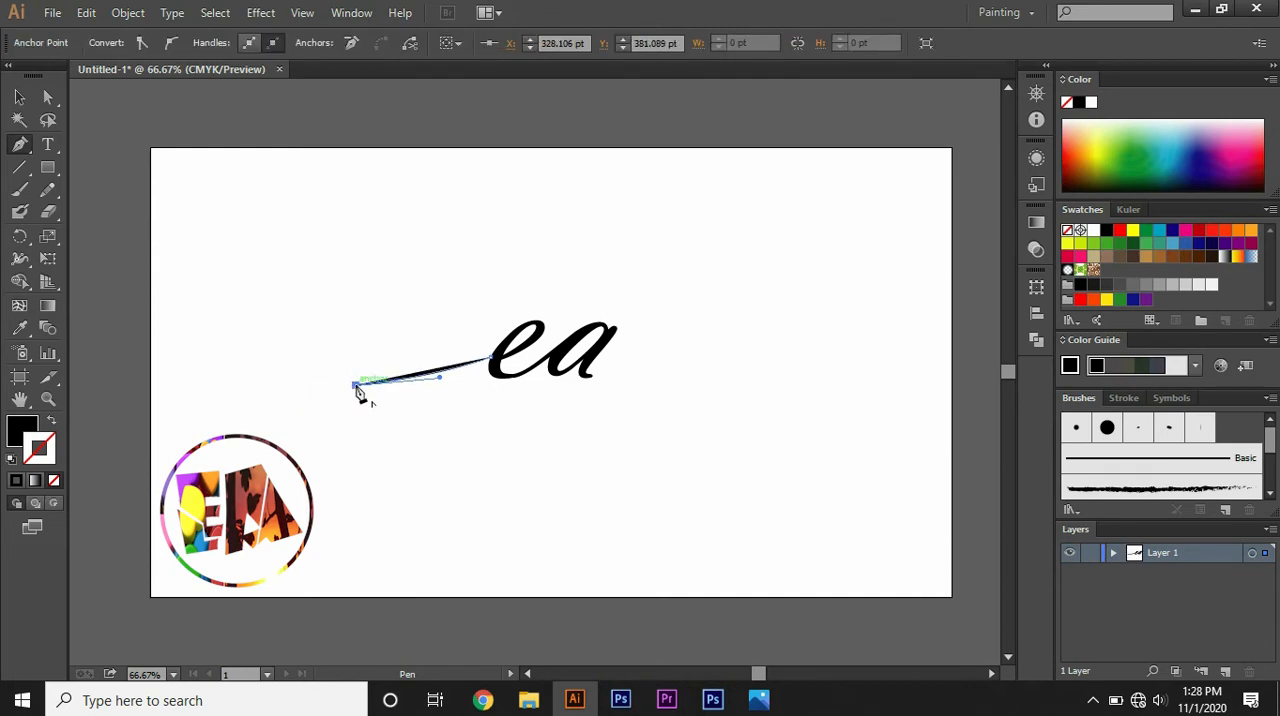
# Step: Swap the swash path's fill and stroke, and draw its lower curve back to the e, closing the shape at its starting point
pyautogui.click(51, 425)
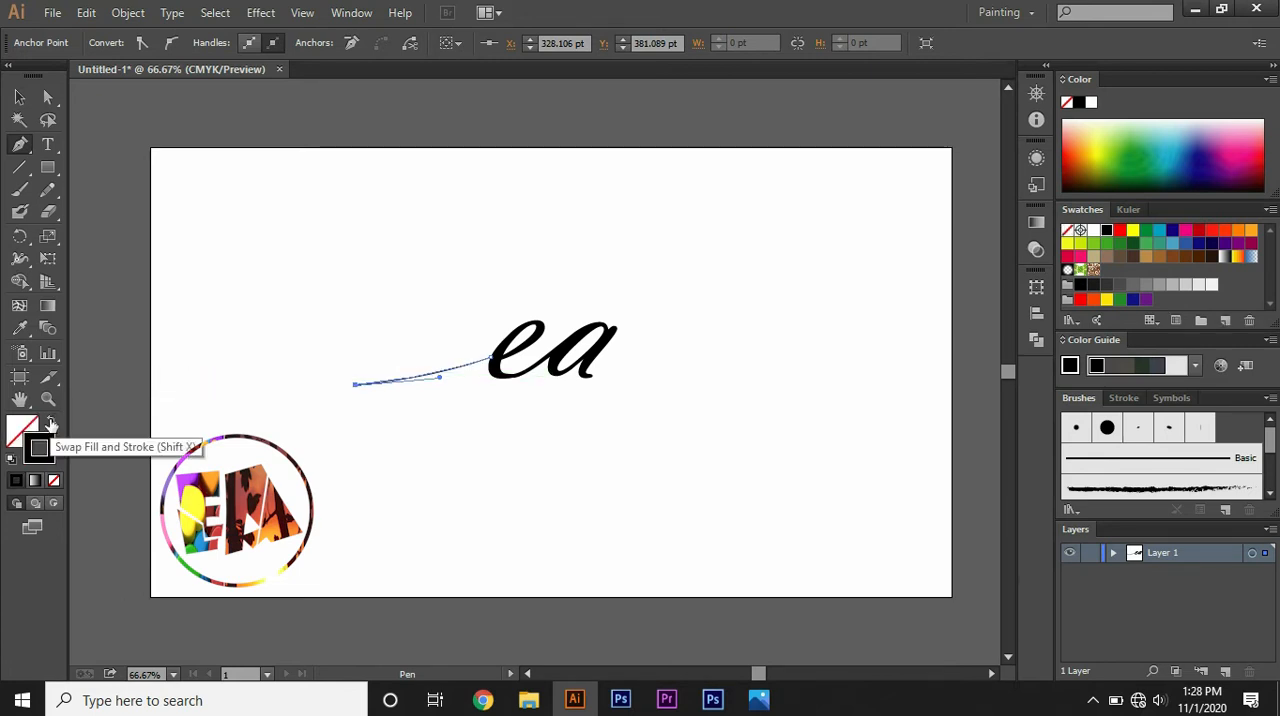
pyautogui.hotkey('ctrl', '+')
pyautogui.hotkey('ctrl', '+')
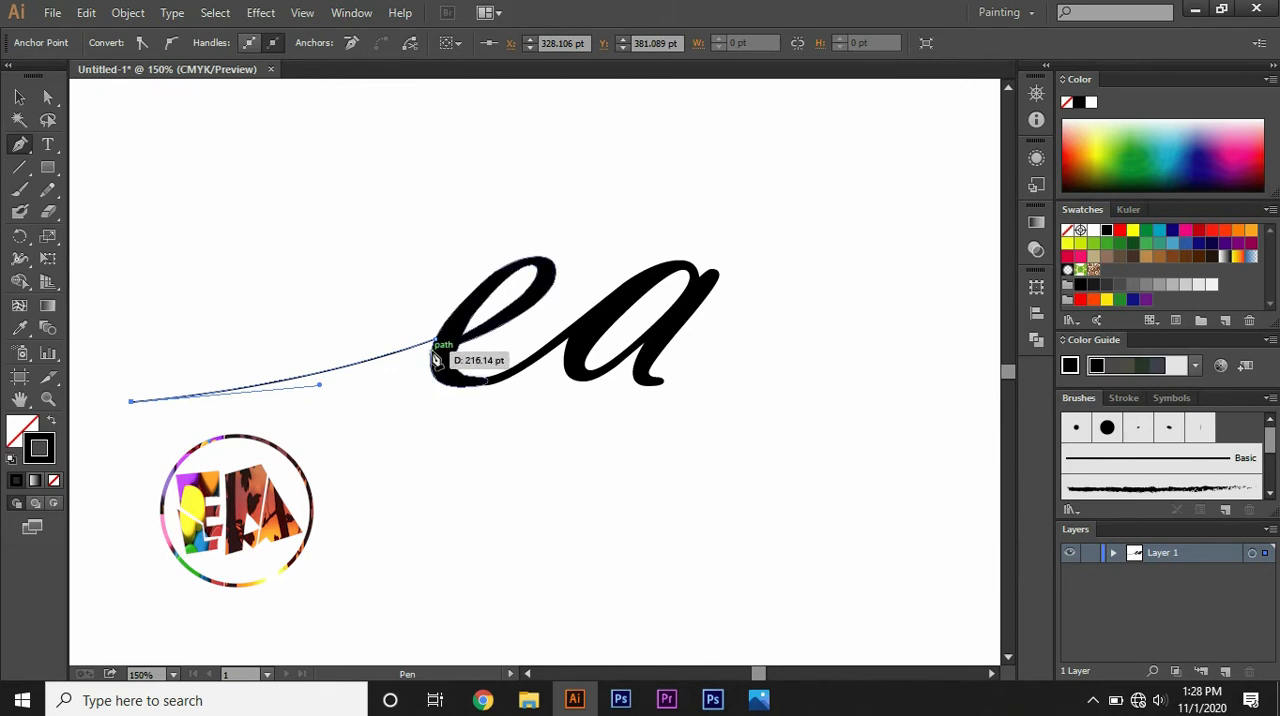
pyautogui.moveTo(434, 352); pyautogui.dragTo(603, 305)
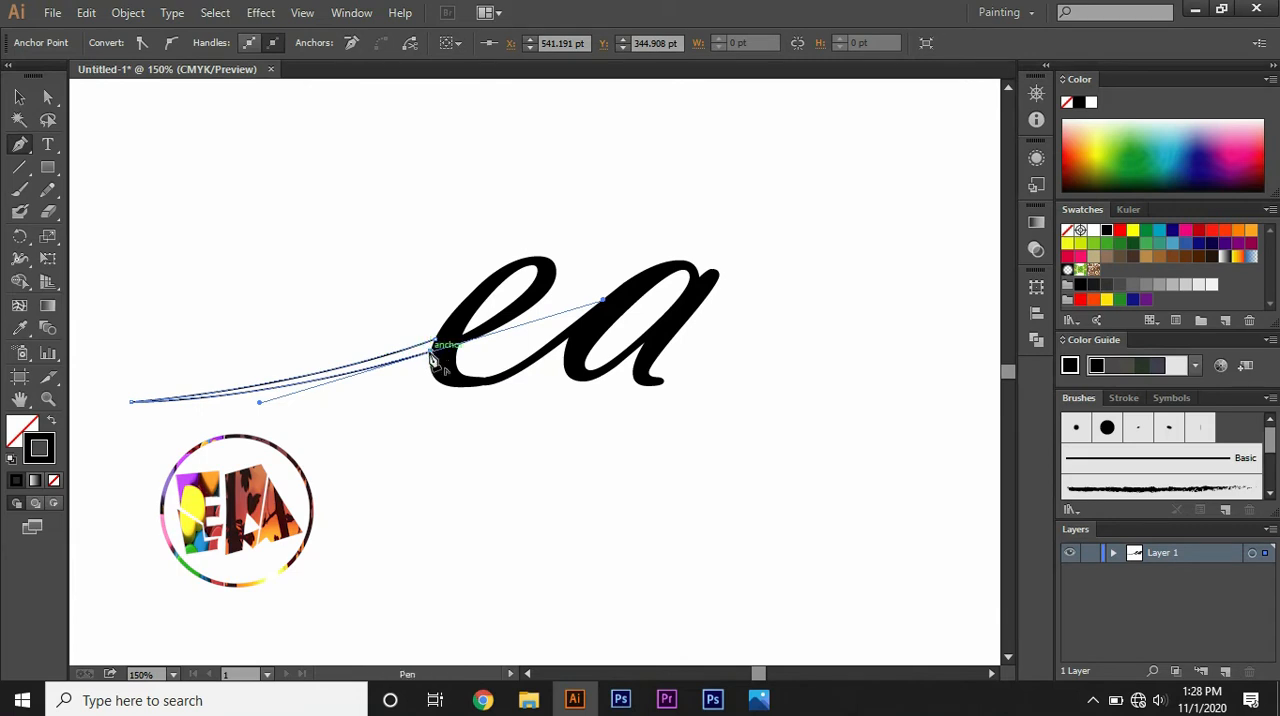
pyautogui.moveTo(432, 352); pyautogui.dragTo(443, 343)
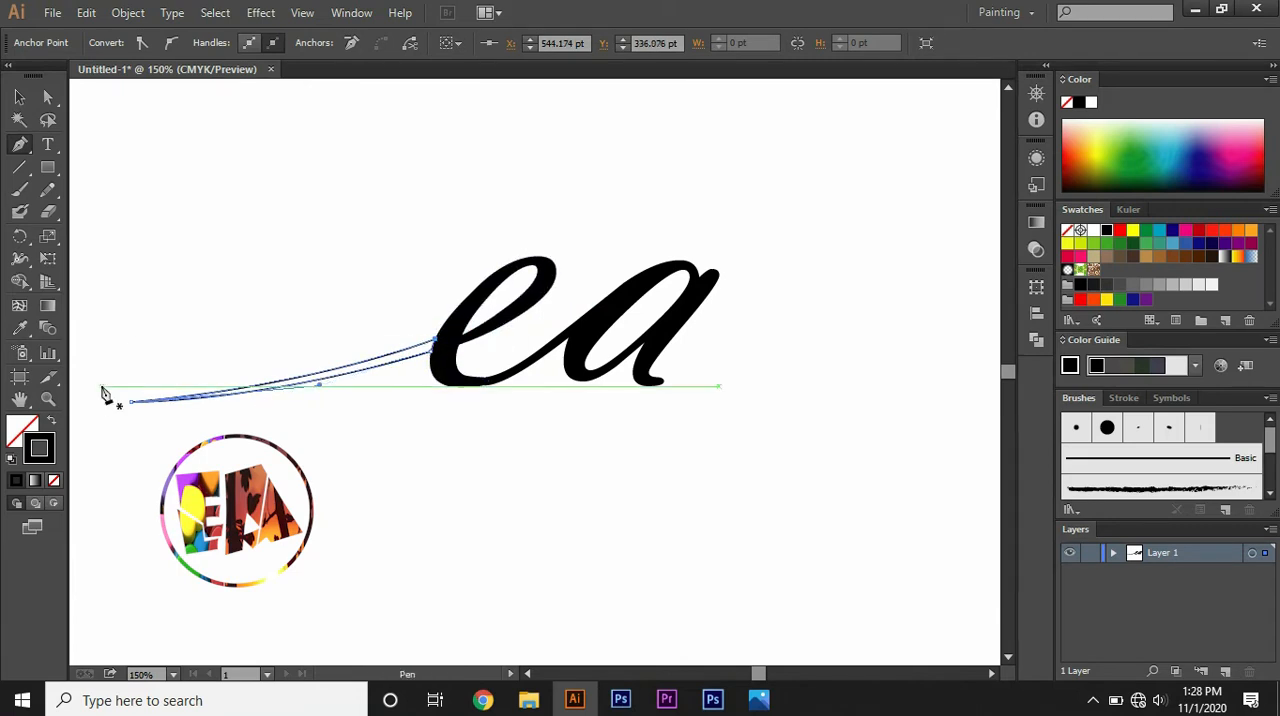
# Step: Fill the closed swash shape with solid black
pyautogui.click(27, 433)
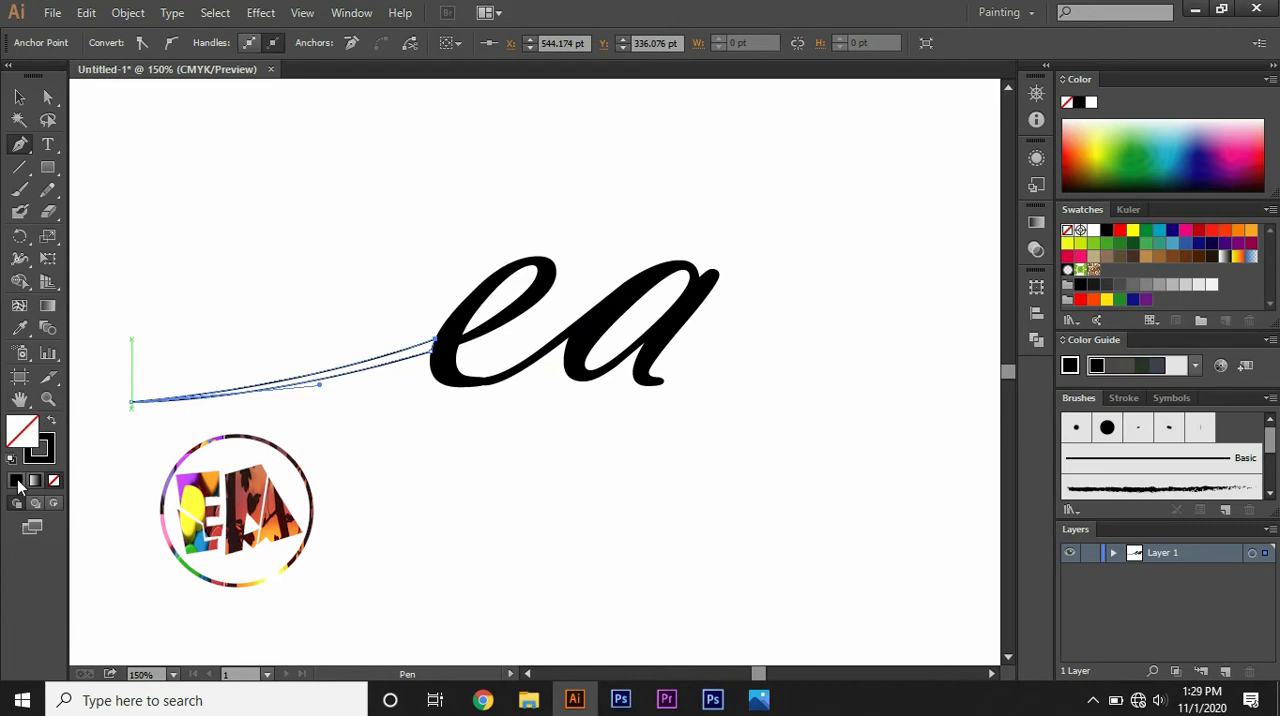
pyautogui.click(18, 481)
pyautogui.click(233, 466)
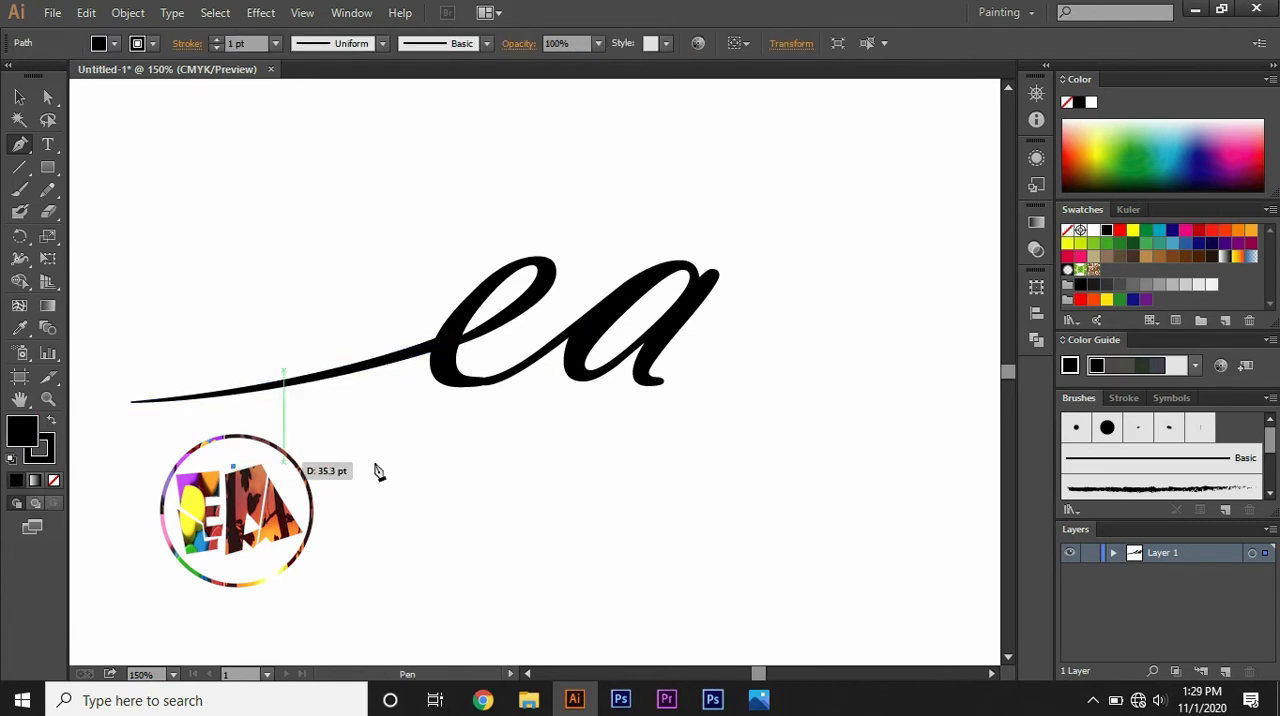
# Step: Set the fill to none and draw the upper curve of a second swash with the Pen tool, from the a's foot outward to the upper right
pyautogui.hotkey('ctrl', '-')
pyautogui.hotkey('ctrl', '-')
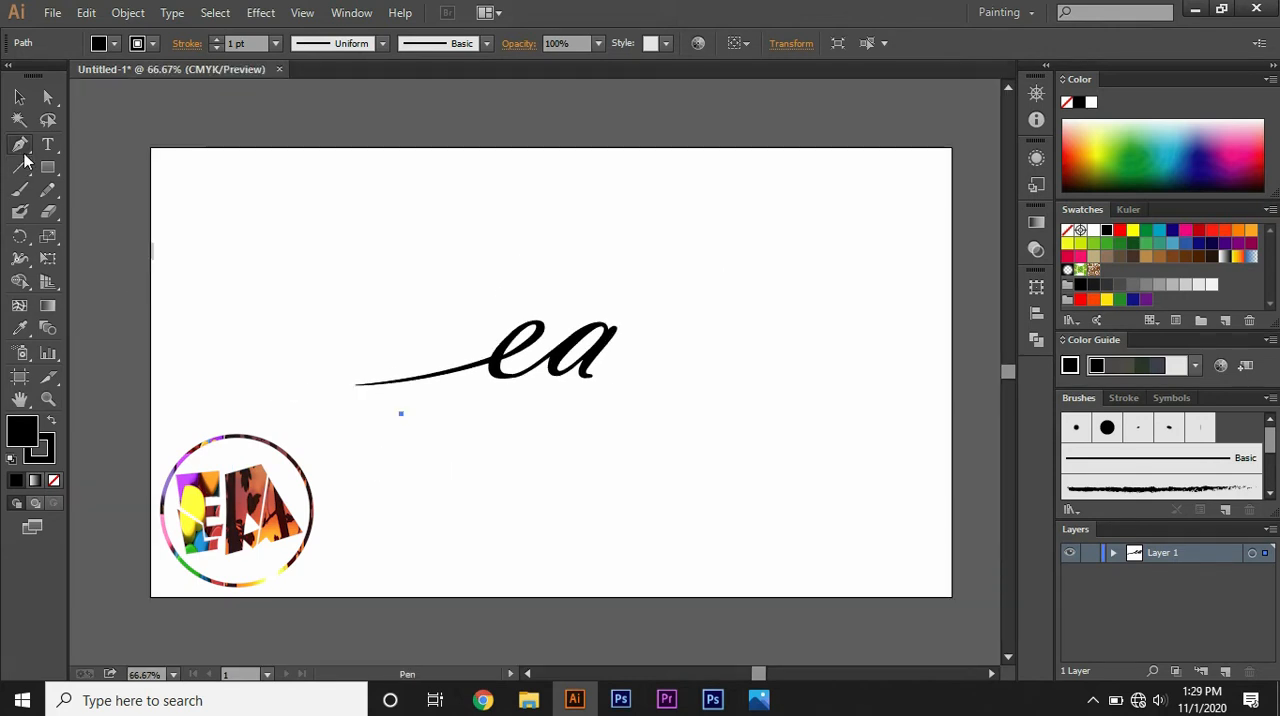
pyautogui.click(53, 481)
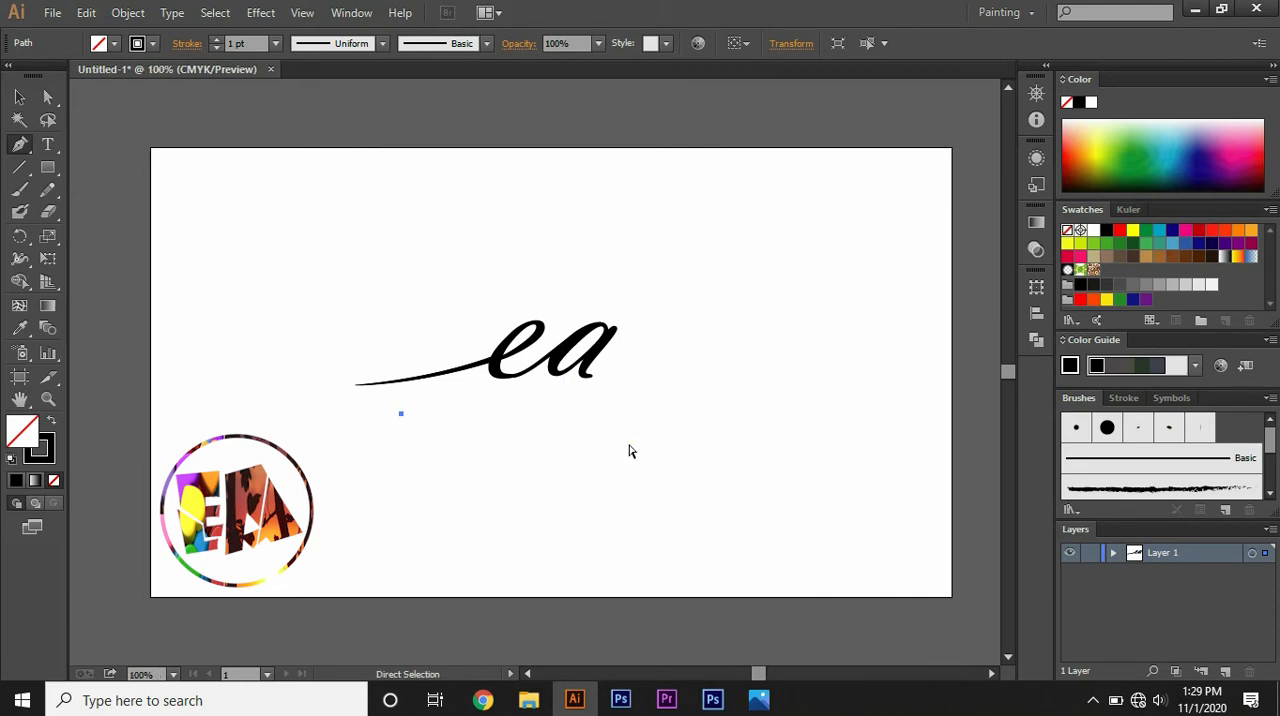
pyautogui.hotkey('ctrl', '+')
pyautogui.hotkey('ctrl', '+')
pyautogui.hotkey('ctrl', '+')
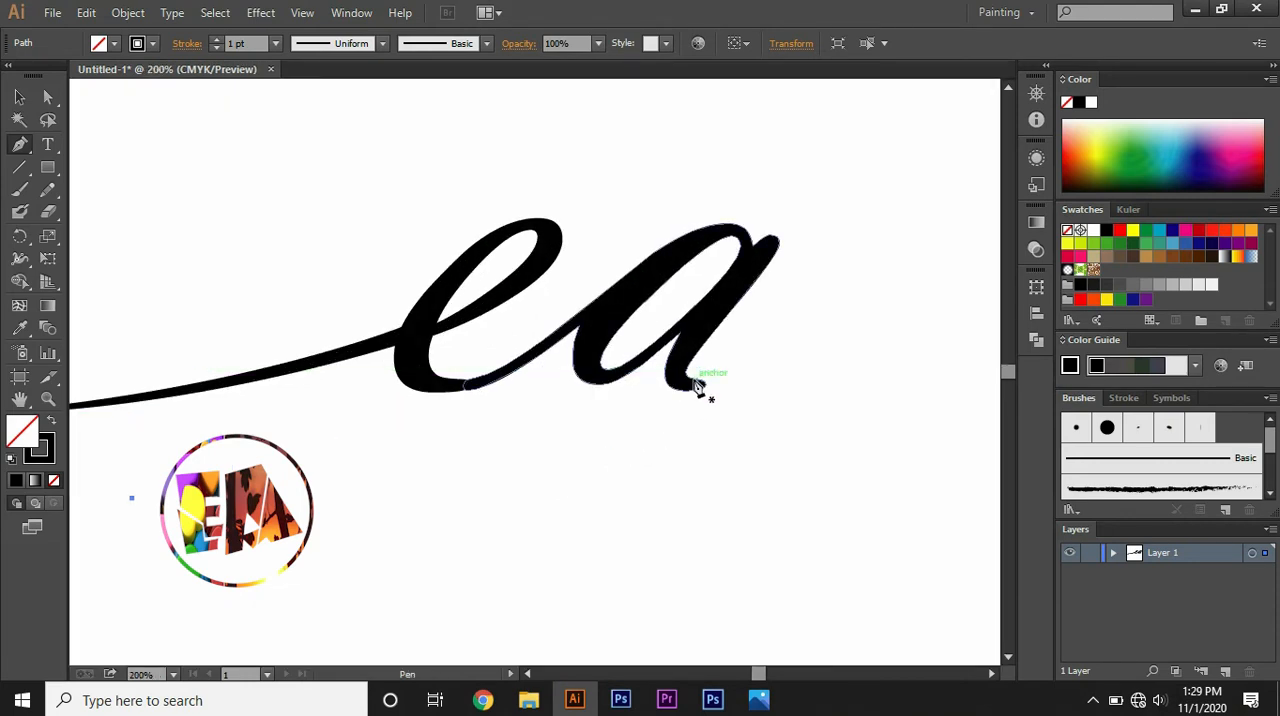
pyautogui.click(697, 386)
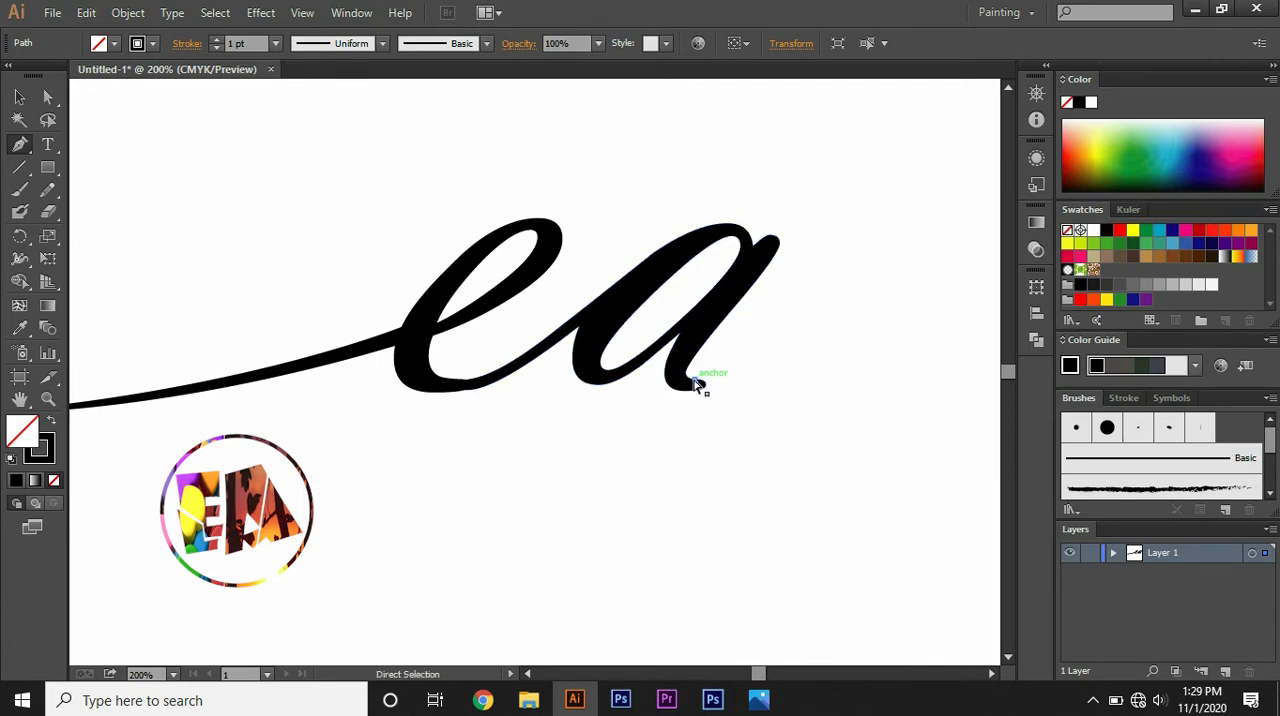
pyautogui.hotkey('ctrl', '-')
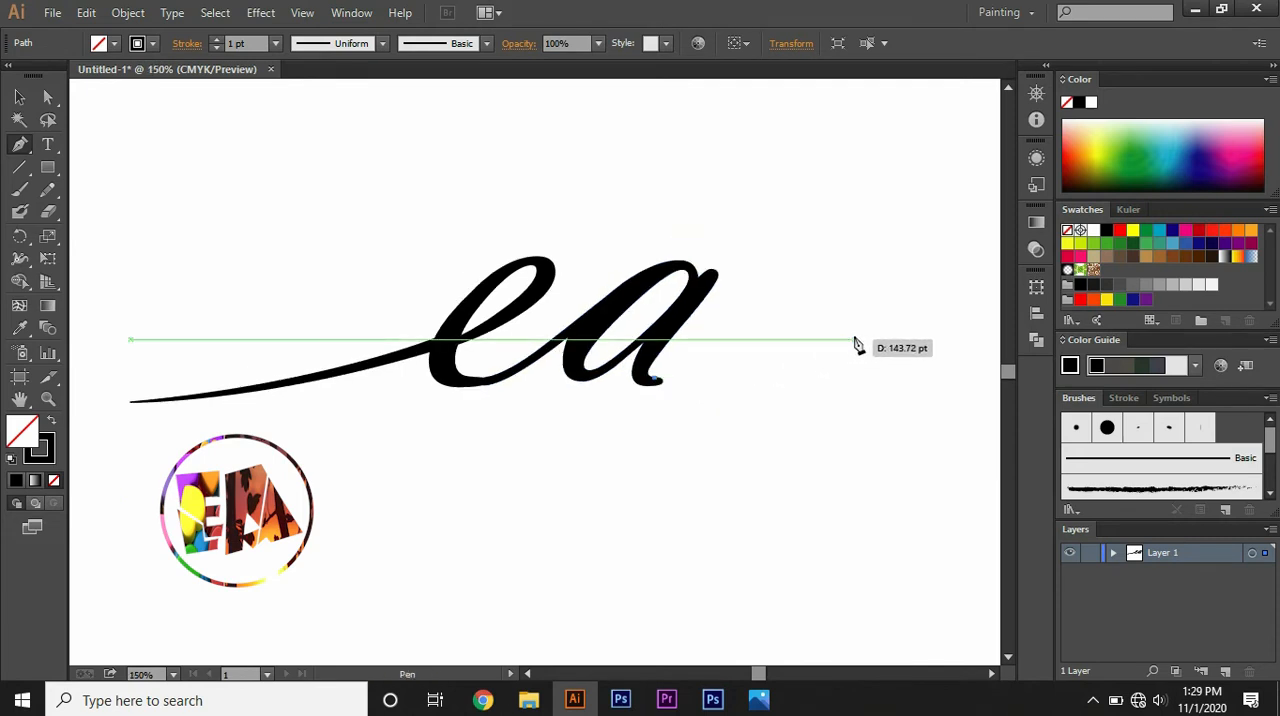
pyautogui.hotkey('ctrl', '-')
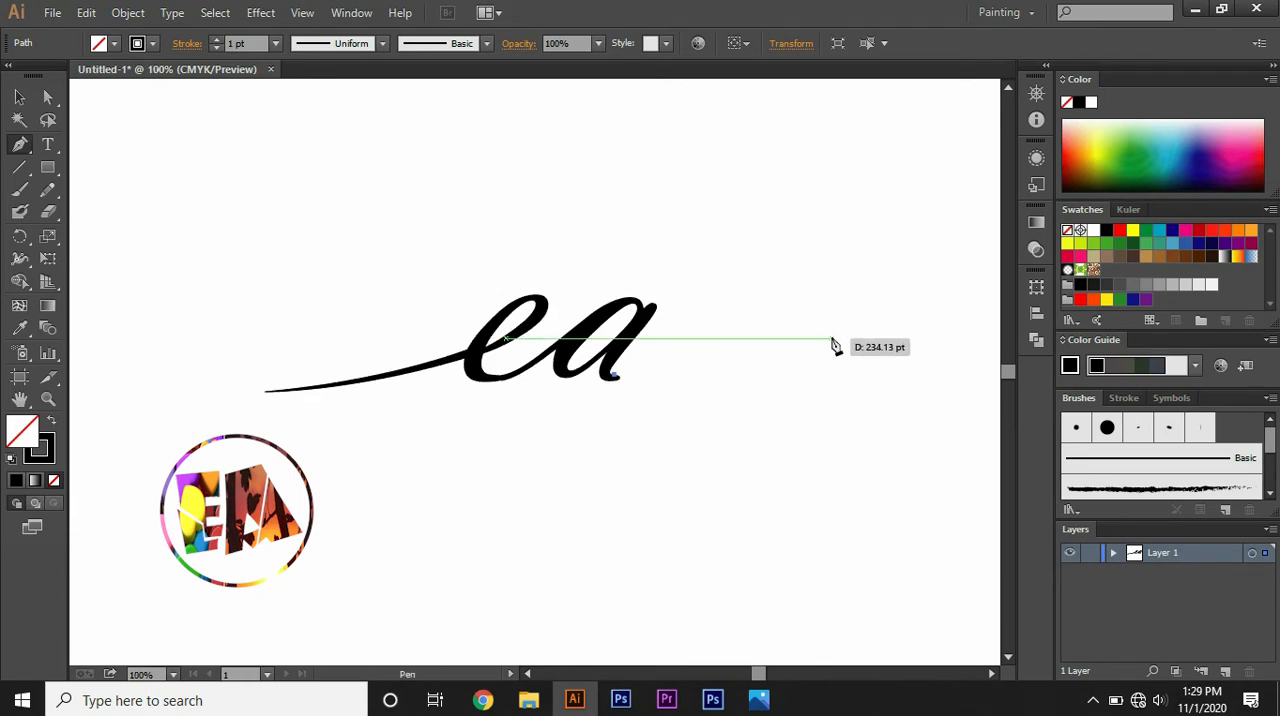
pyautogui.moveTo(830, 339); pyautogui.dragTo(972, 300)
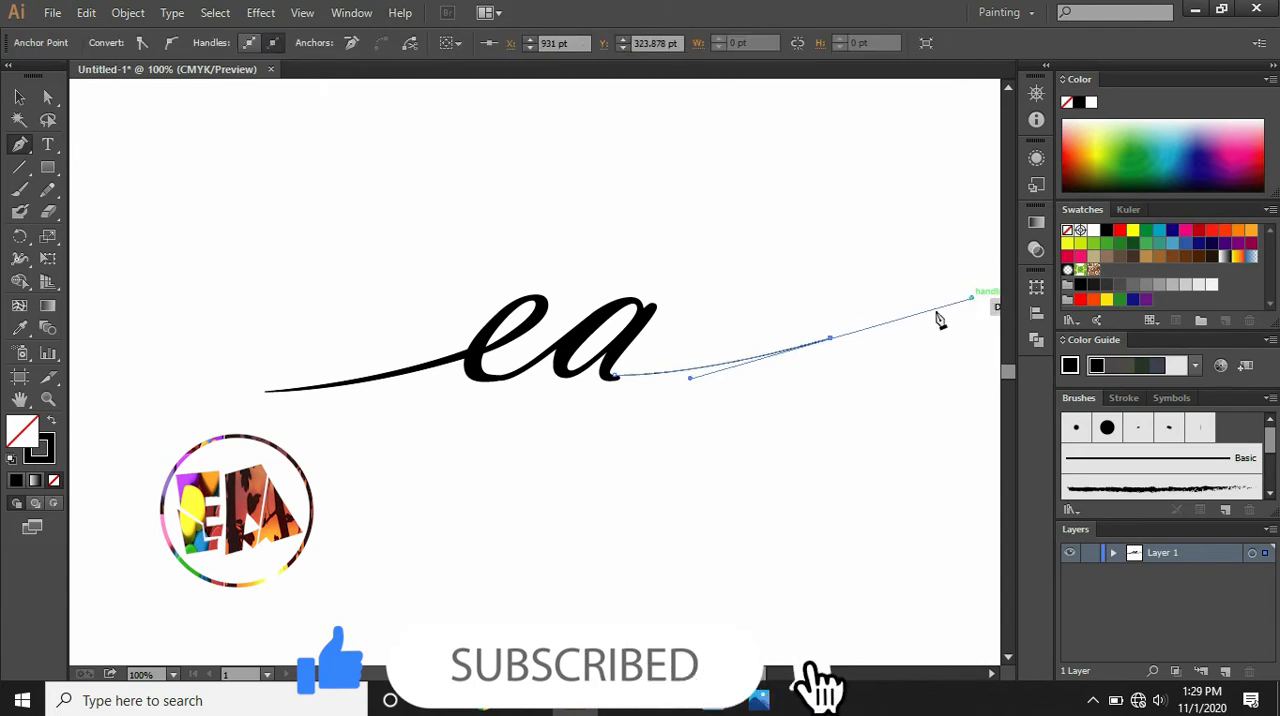
# Step: Draw the second swash's lower curve from its outer tip back to the a's foot and close the shape at its starting point
pyautogui.click(832, 340)
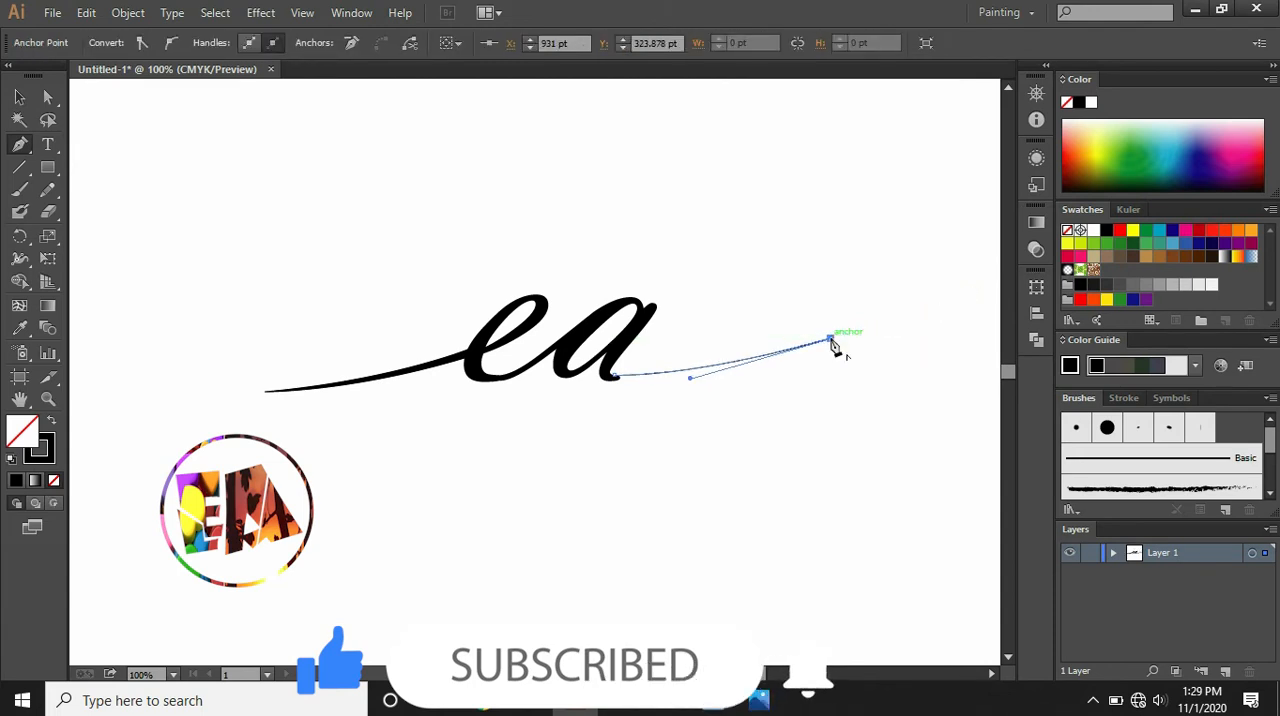
pyautogui.hotkey('ctrl', '=')
pyautogui.hotkey('ctrl', '=')
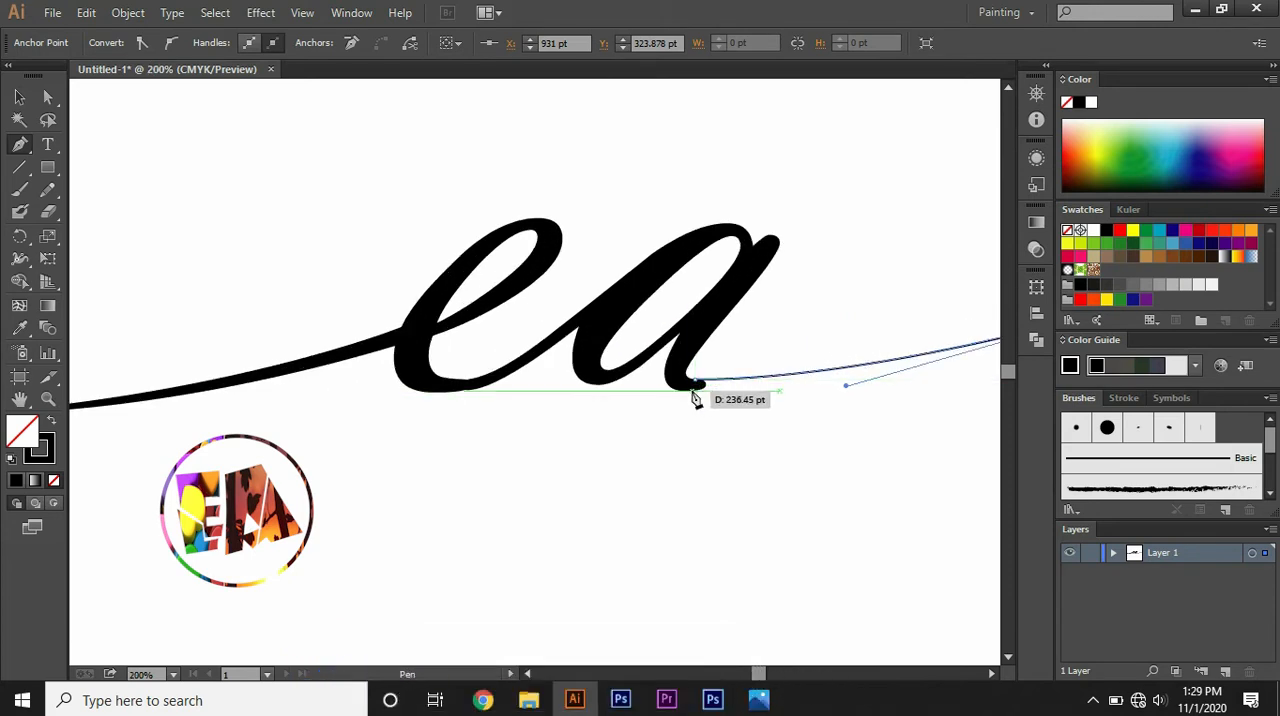
pyautogui.moveTo(692, 390); pyautogui.dragTo(495, 403)
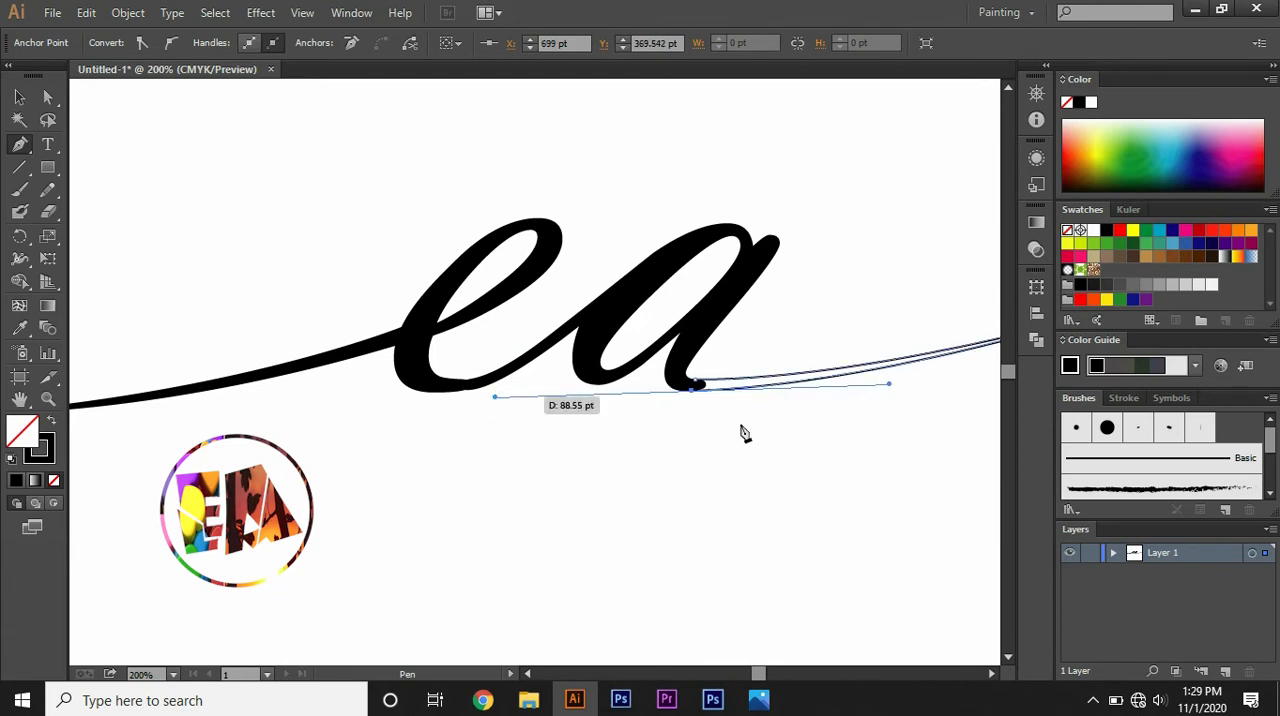
pyautogui.moveTo(697, 401); pyautogui.dragTo(686, 390)
pyautogui.click(682, 383)
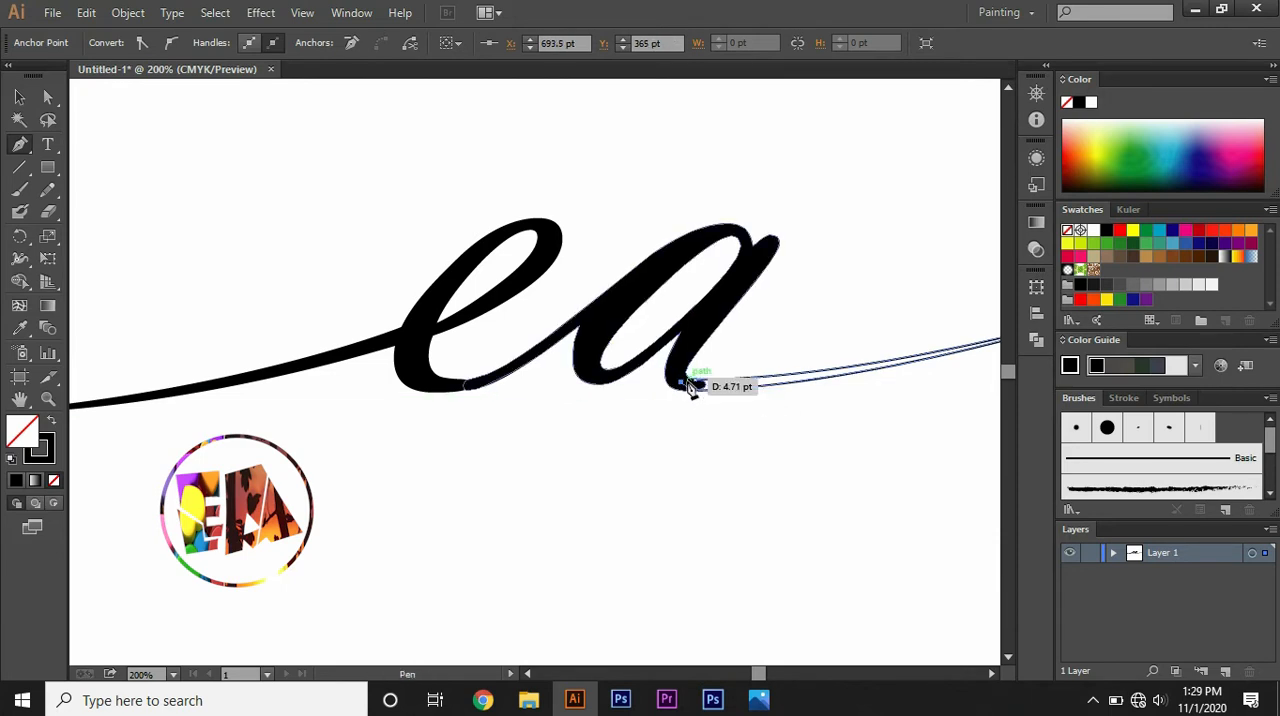
pyautogui.click(695, 381)
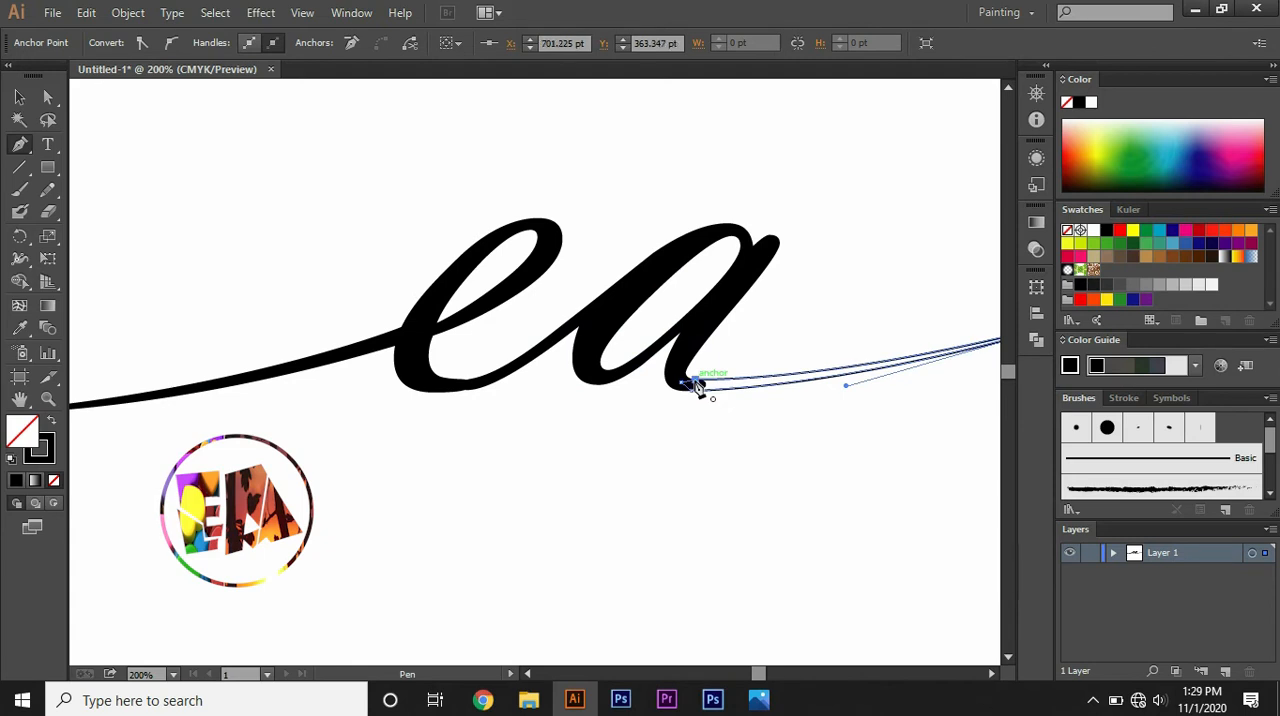
# Step: Fill the closed swash on the a with solid black, undo the stray anchor point below the lettering and deselect everything
pyautogui.click(15, 481)
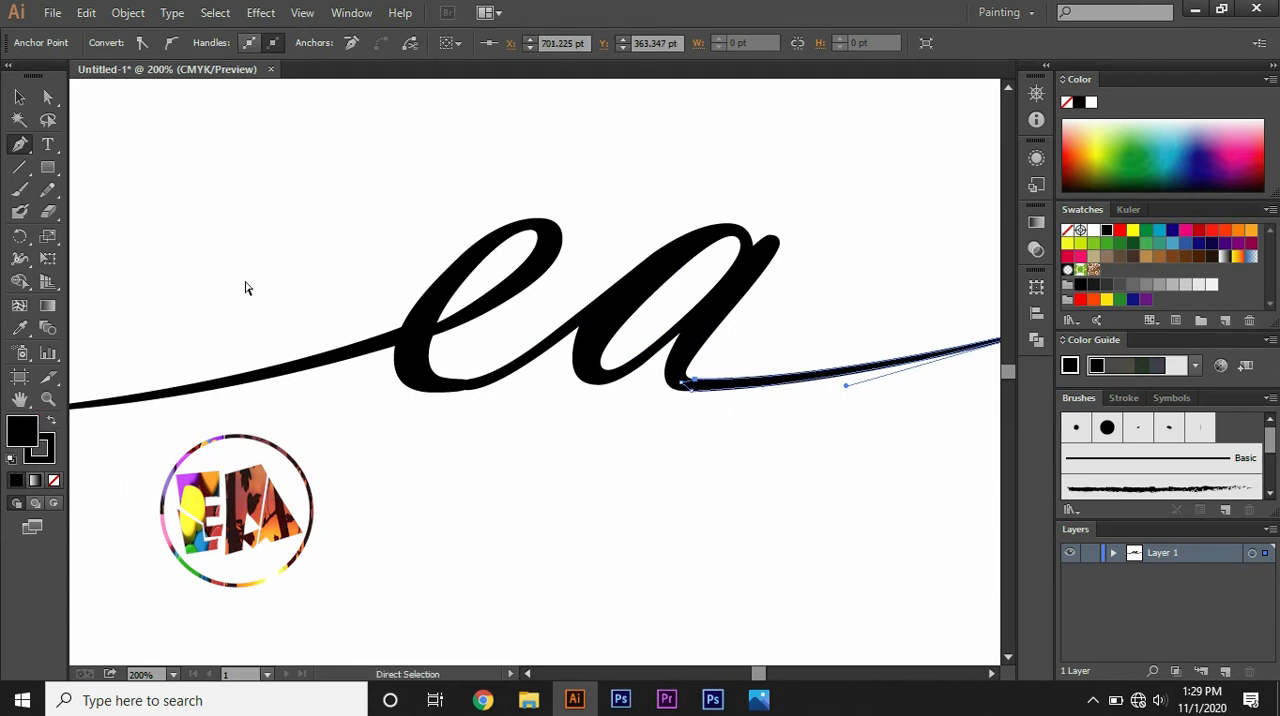
pyautogui.hotkey('ctrl', '-')
pyautogui.hotkey('ctrl', '-')
pyautogui.click(498, 449)
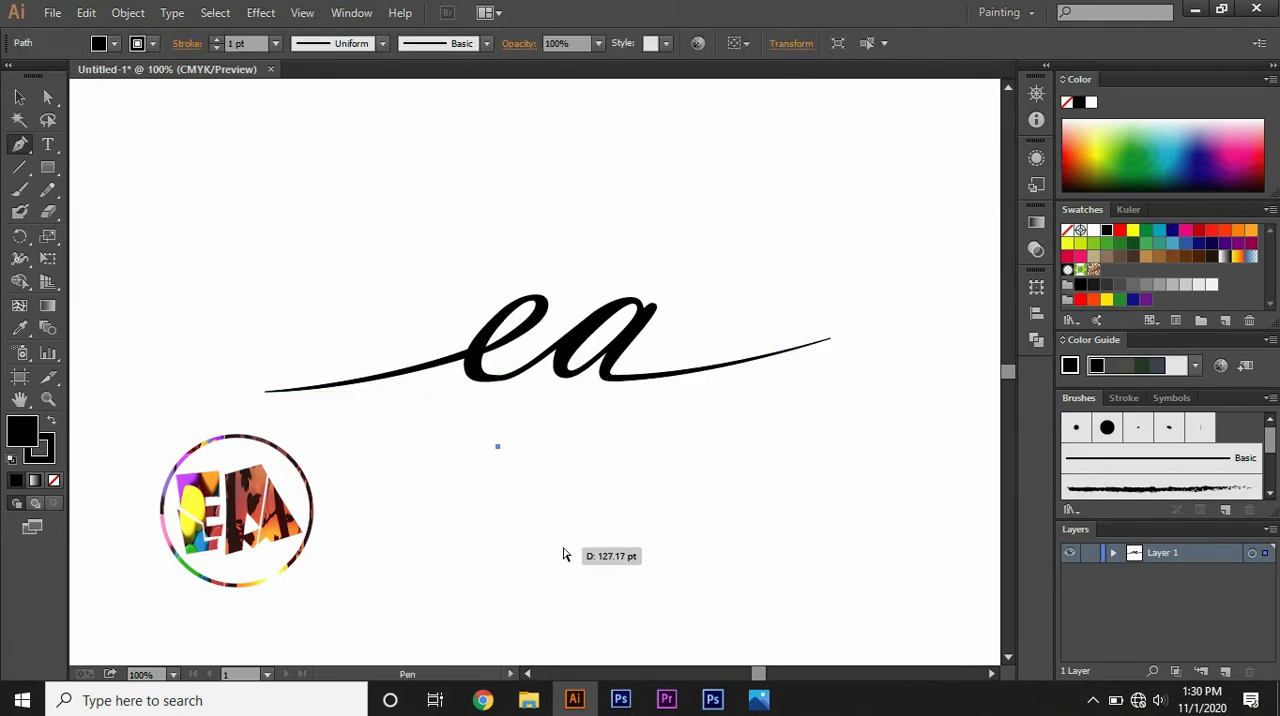
pyautogui.hotkey('ctrl', '-')
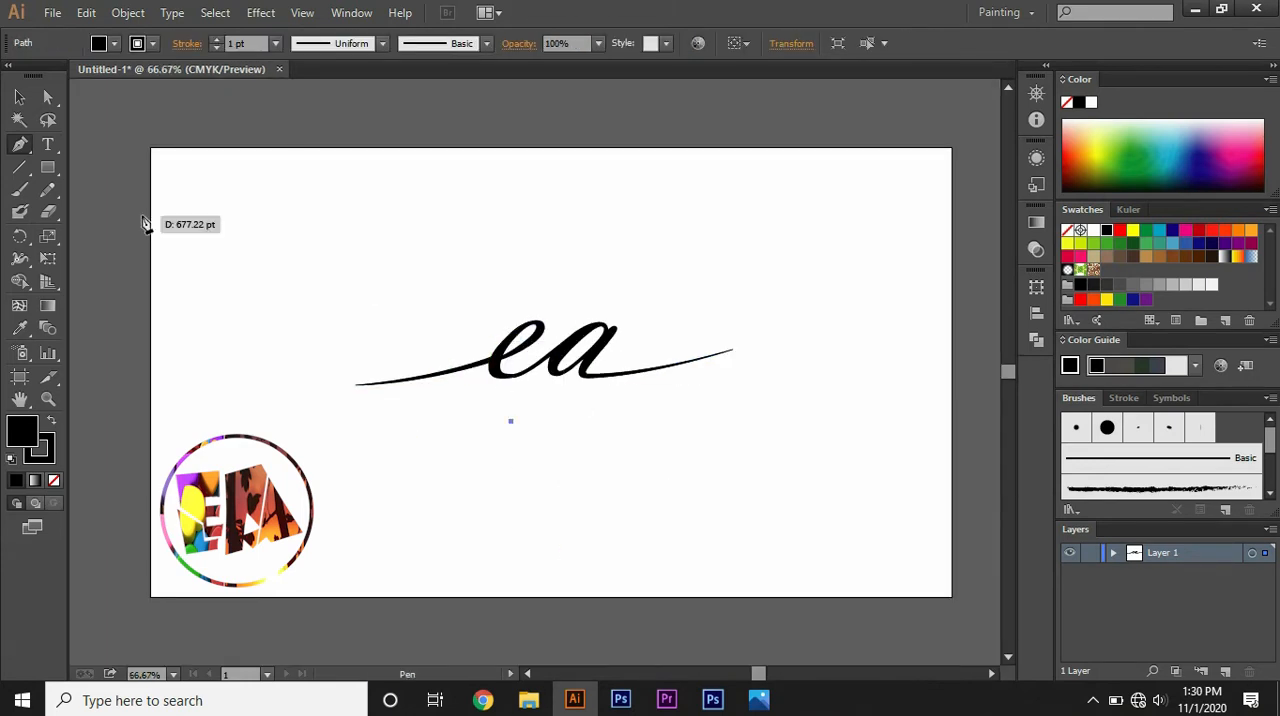
pyautogui.click(21, 101)
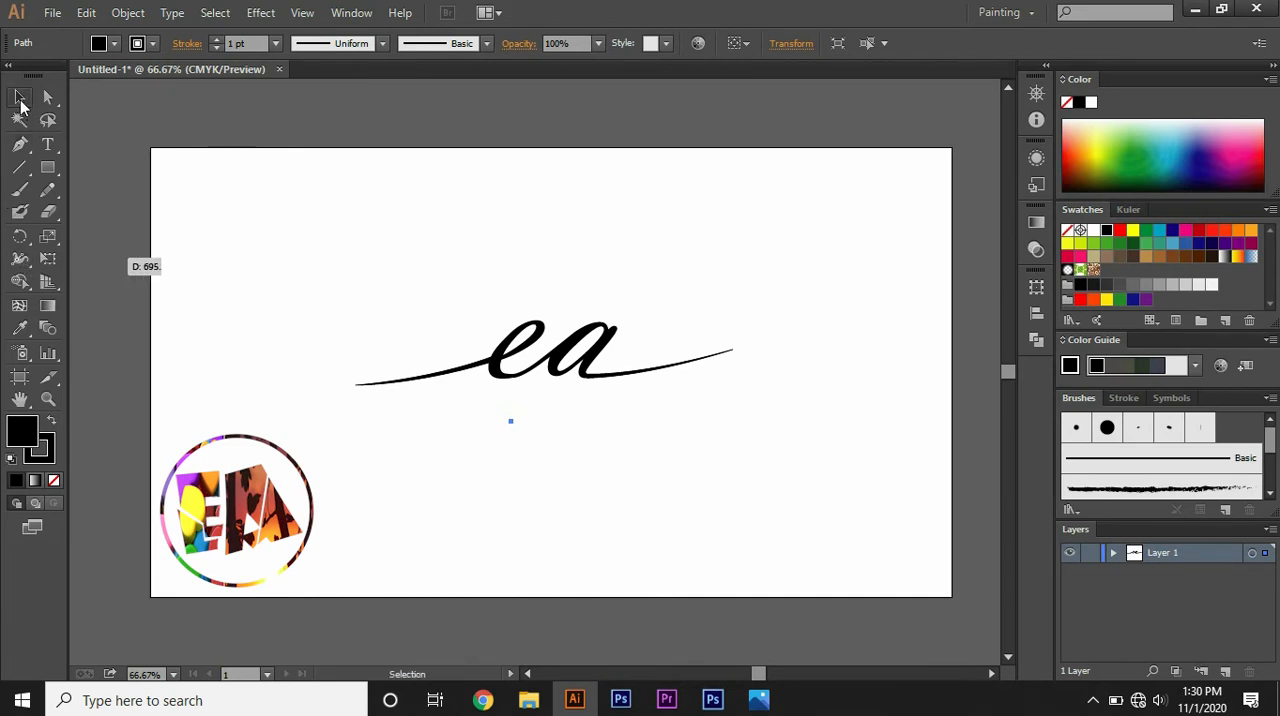
pyautogui.hotkey('ctrl', 'z')
pyautogui.click(317, 275)
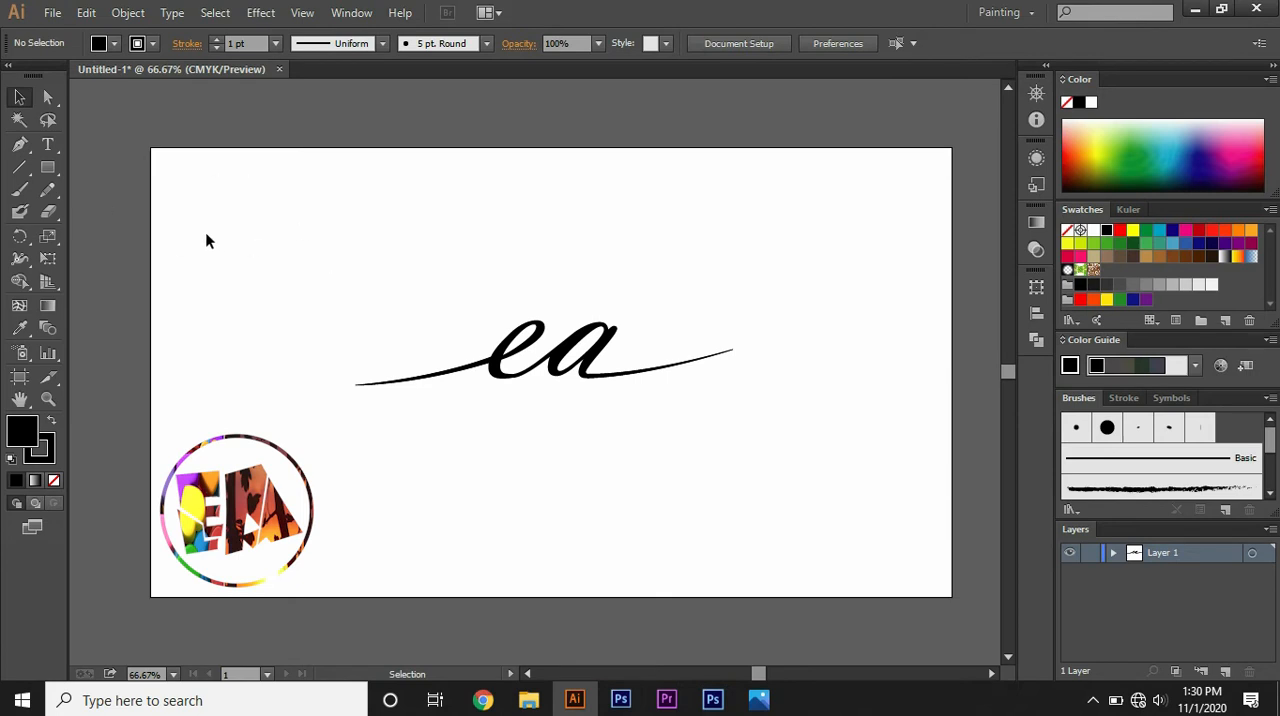
# Step: Select all the lettering and merge each swash with its letter, the e and the a, using the Shape Builder tool
pyautogui.moveTo(338, 248); pyautogui.dragTo(789, 500)
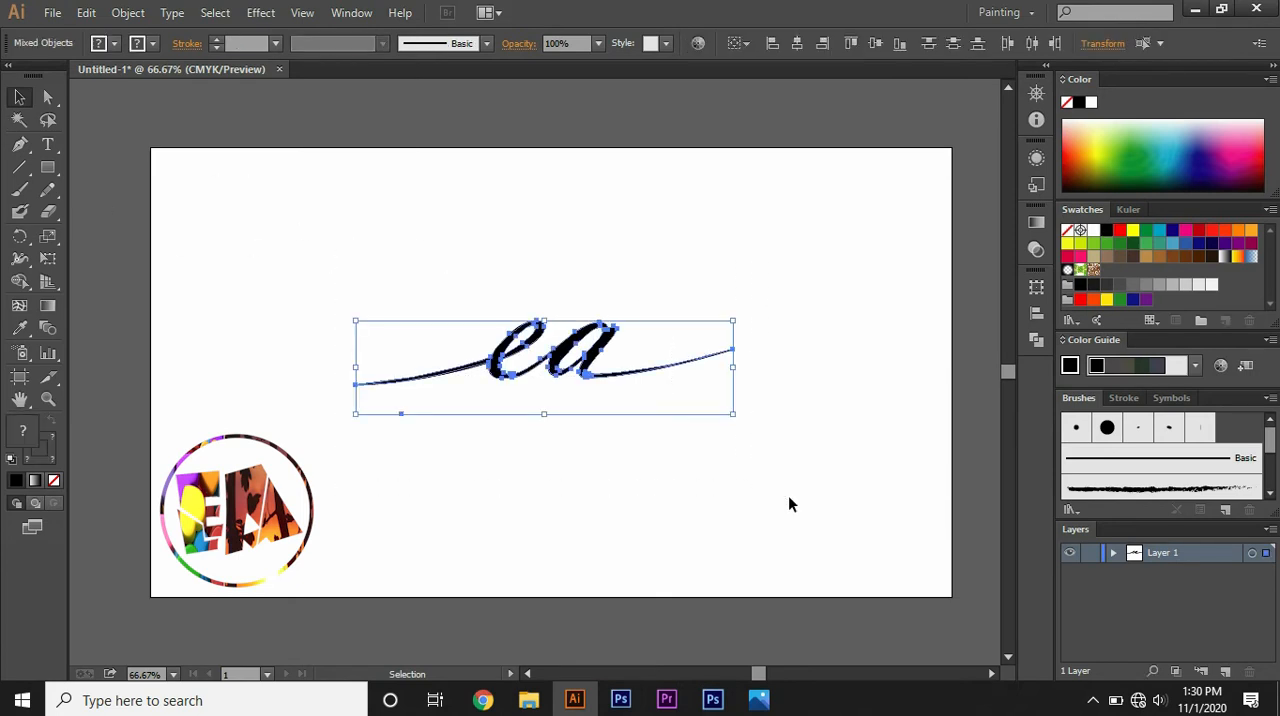
pyautogui.hotkey('ctrl', '=')
pyautogui.hotkey('ctrl', '=')
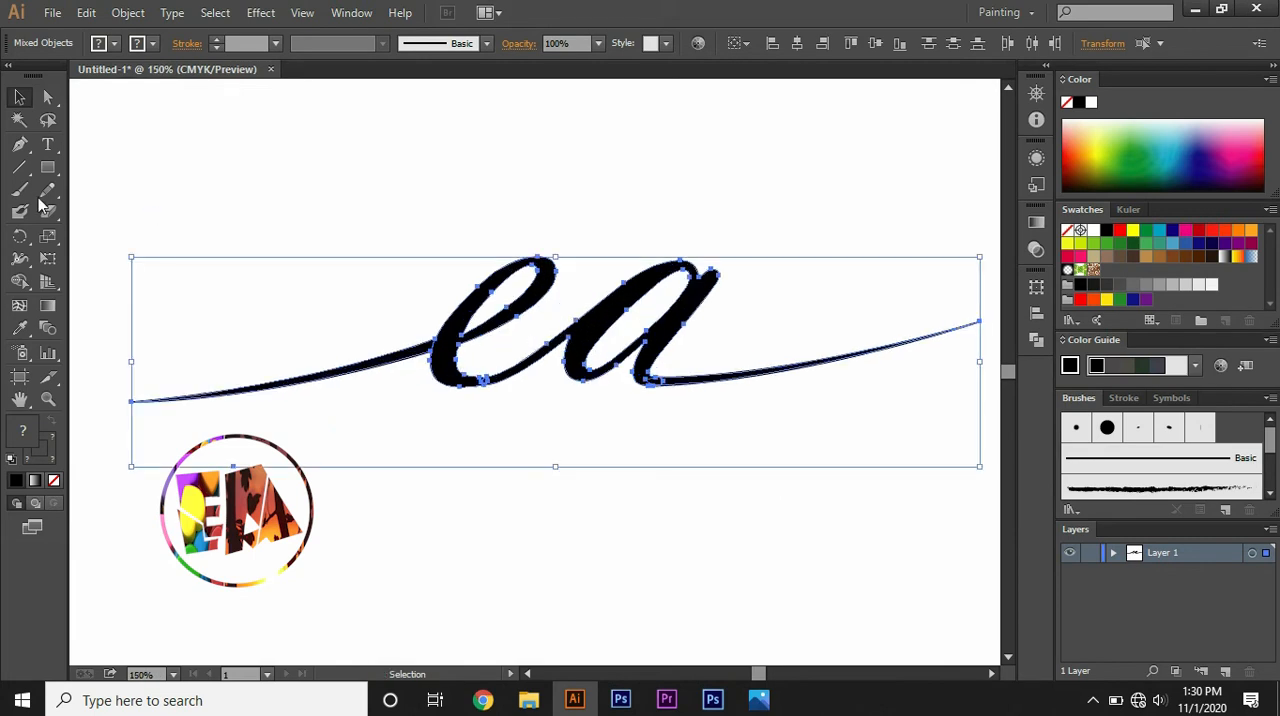
pyautogui.click(19, 281)
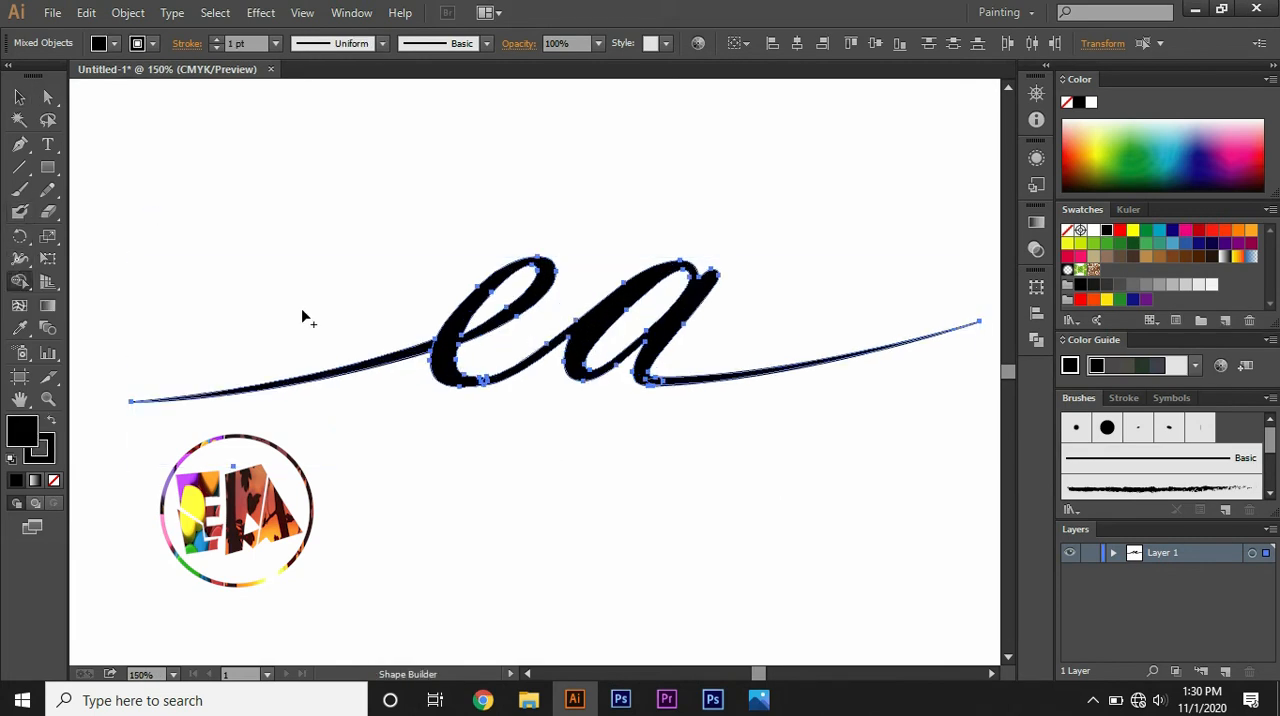
pyautogui.moveTo(444, 349); pyautogui.dragTo(421, 349)
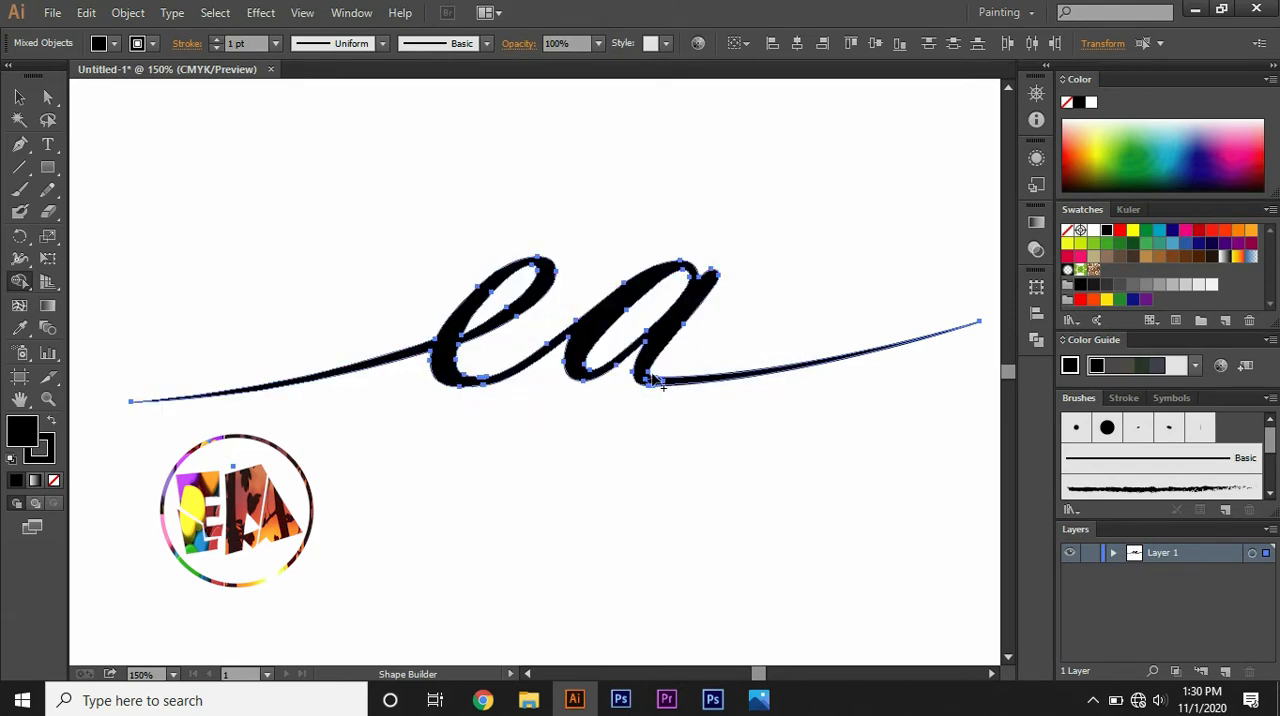
pyautogui.moveTo(648, 376); pyautogui.dragTo(677, 389)
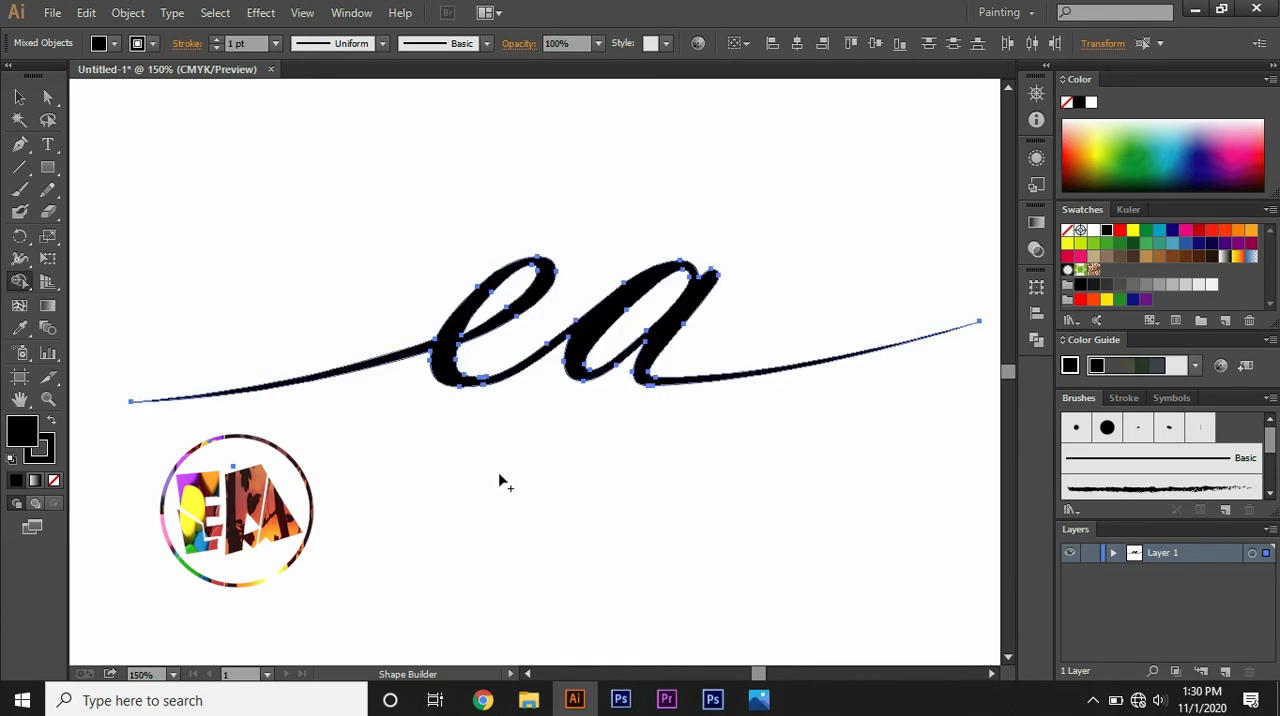
# Step: Move the whole lettering slightly toward the artboard's centre and deselect it
pyautogui.click(19, 97)
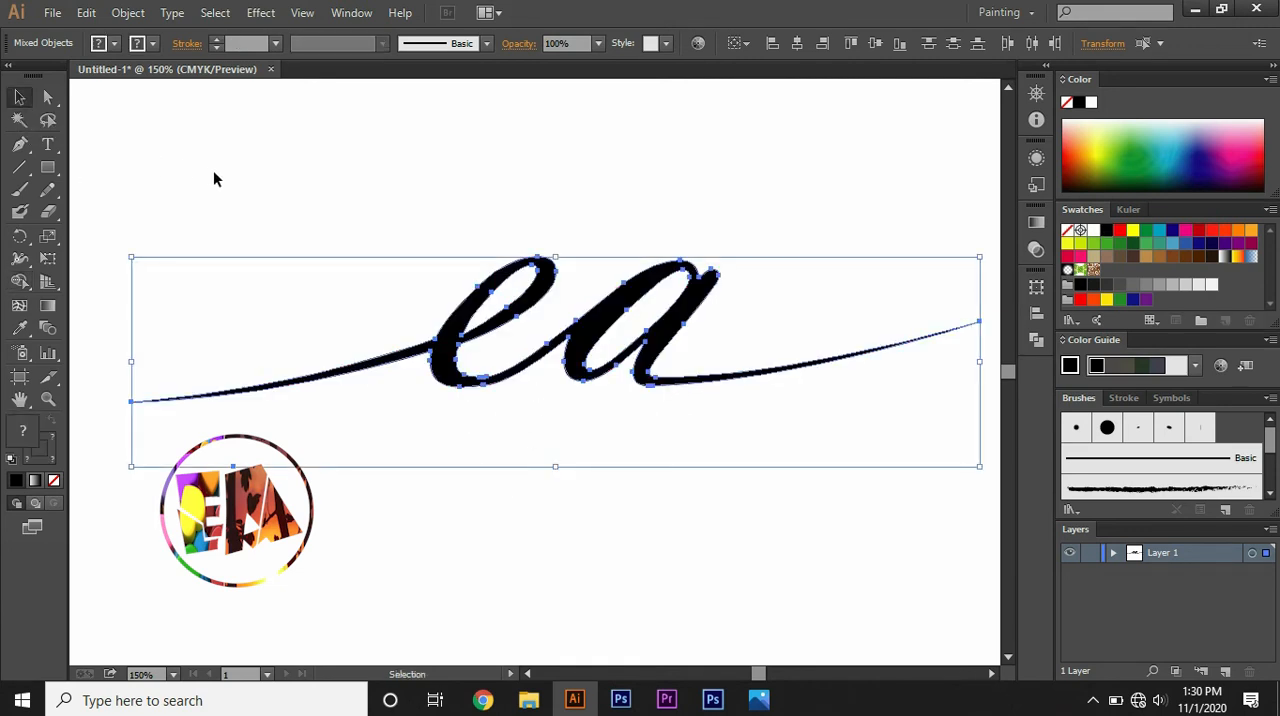
pyautogui.hotkey('ctrl', '-')
pyautogui.hotkey('ctrl', '-')
pyautogui.hotkey('ctrl', '-')
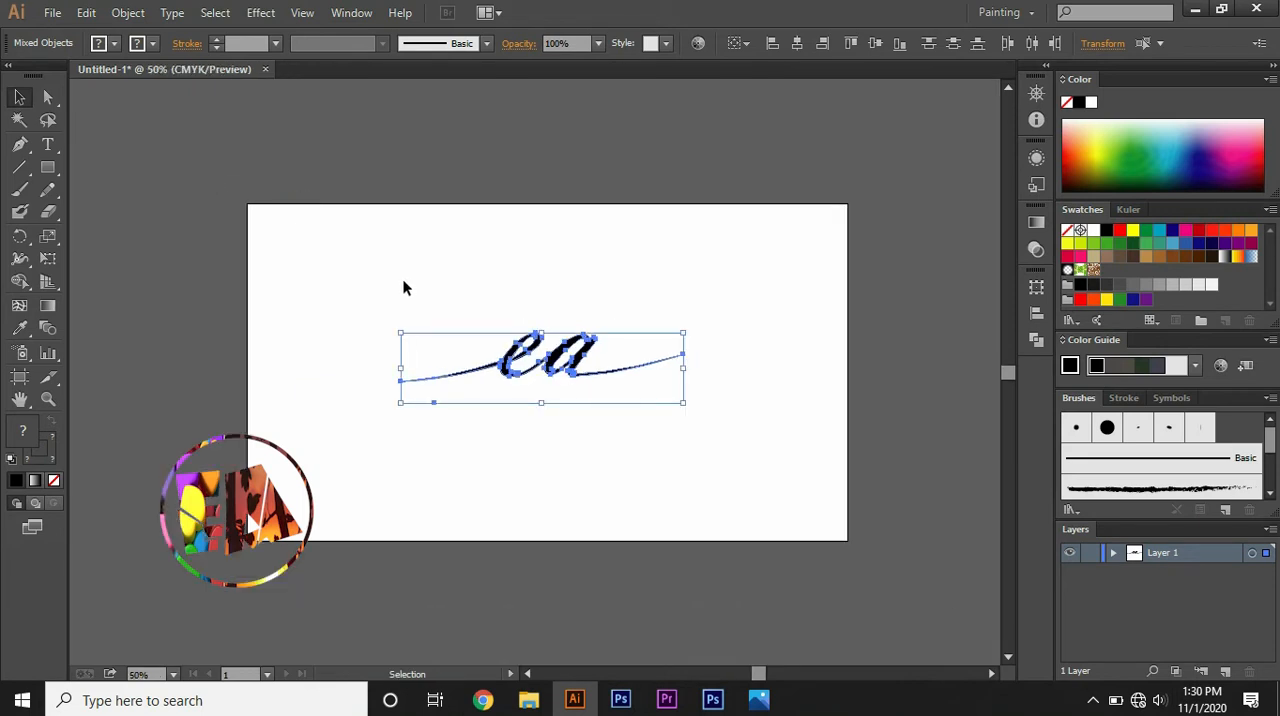
pyautogui.moveTo(545, 357)
pyautogui.mouseDown()
pyautogui.moveTo(548, 368)
pyautogui.moveTo(552, 348)
pyautogui.mouseUp()
pyautogui.click(540, 316)
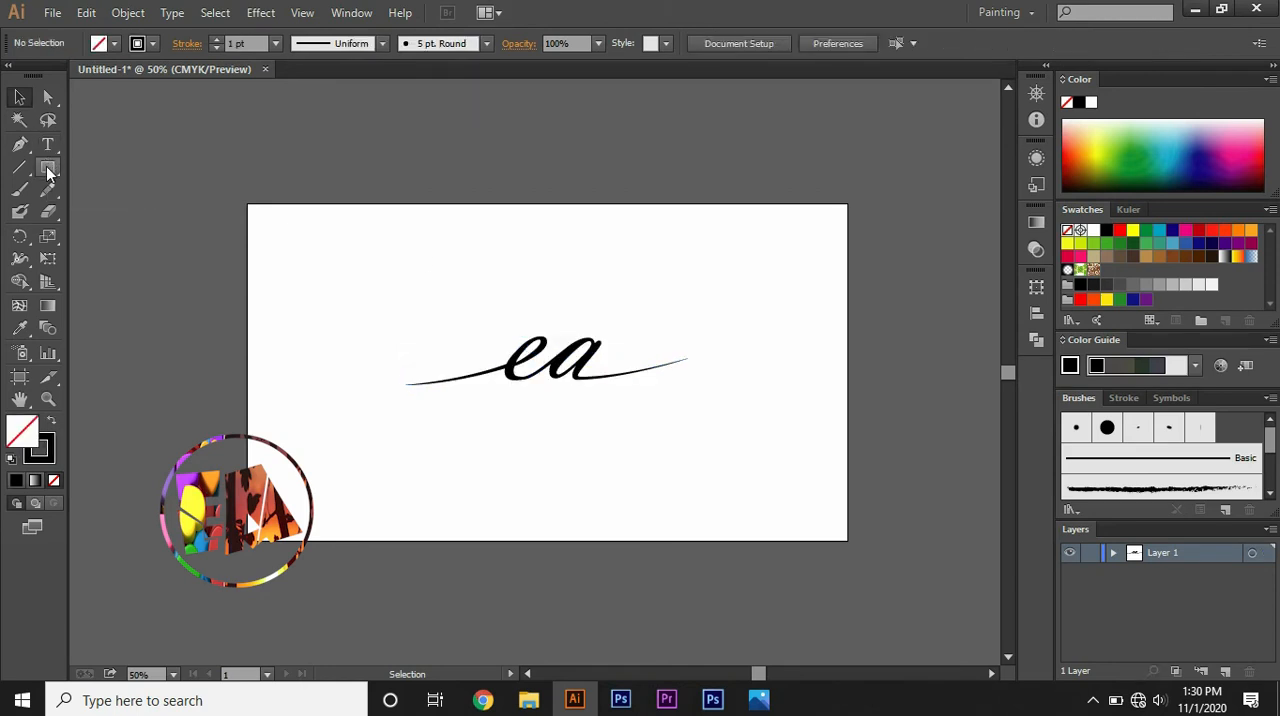
# Step: Draw an unfilled circle with the Ellipse tool outward from the lettering's centre, crossing both swashes just inside their tips
pyautogui.moveTo(47, 170); pyautogui.dragTo(118, 219)
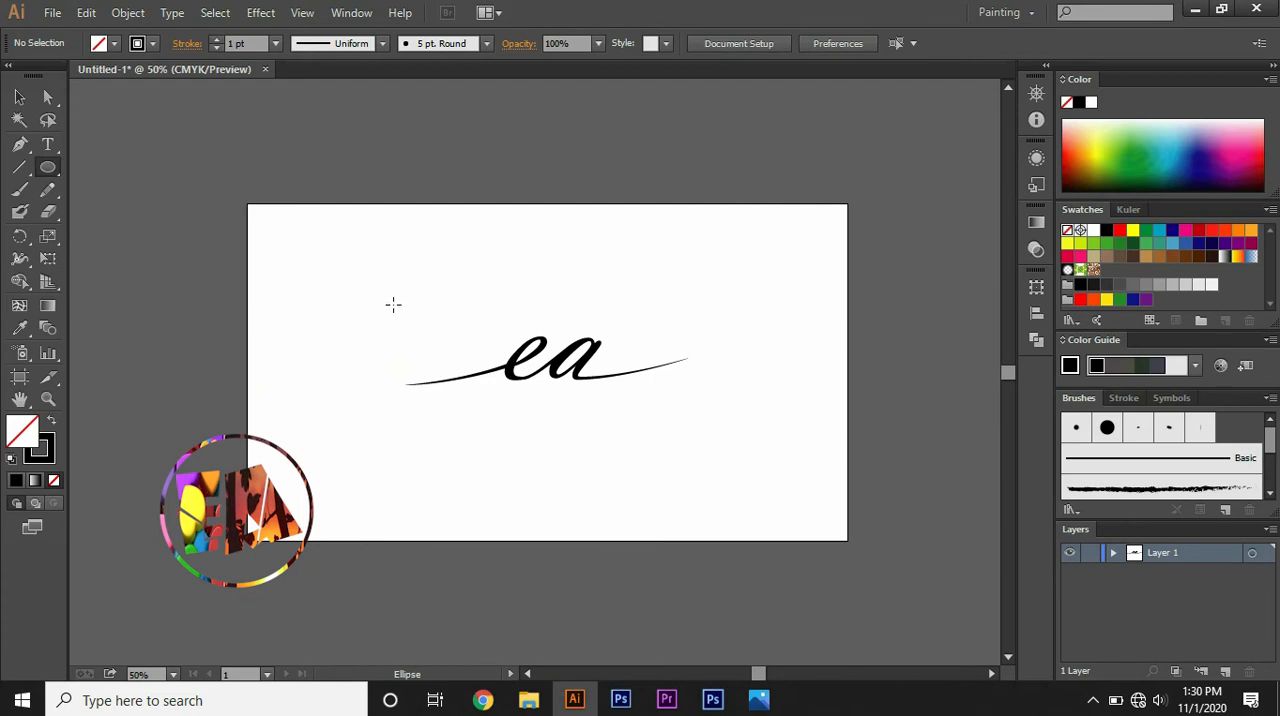
pyautogui.hotkey('ctrl', '=')
pyautogui.hotkey('ctrl', '=')
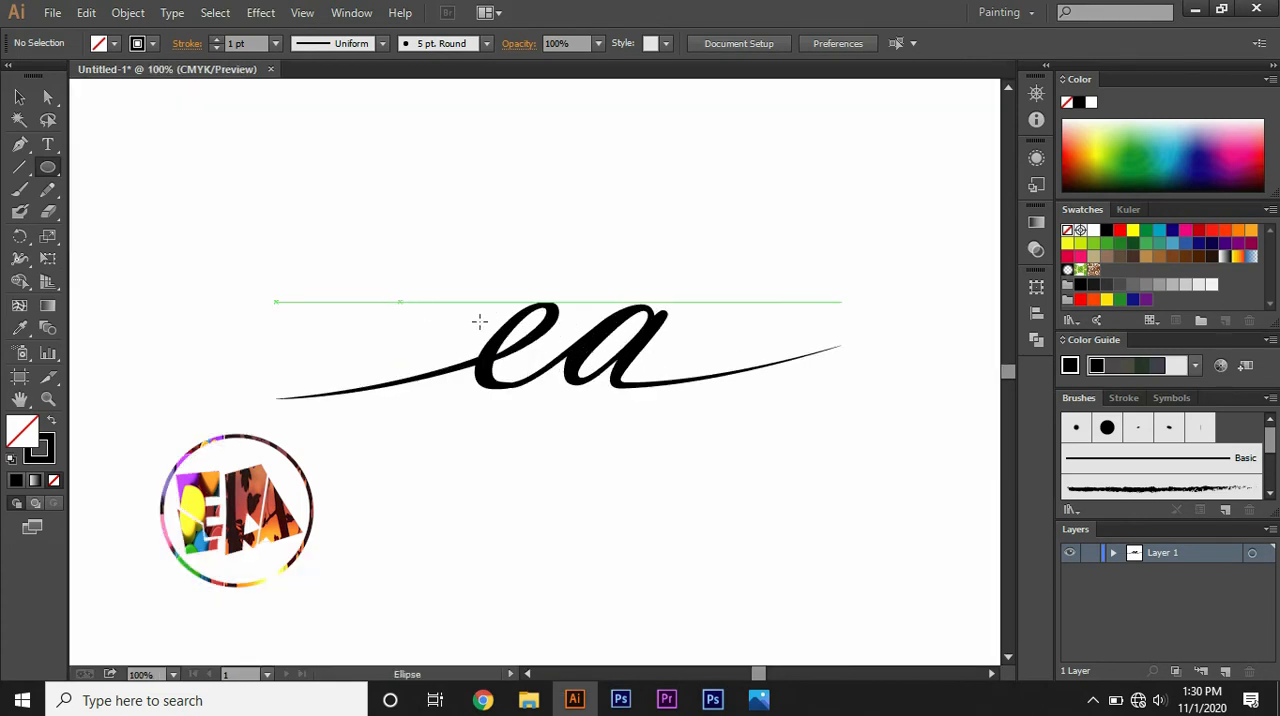
pyautogui.hotkey('ctrl', '-')
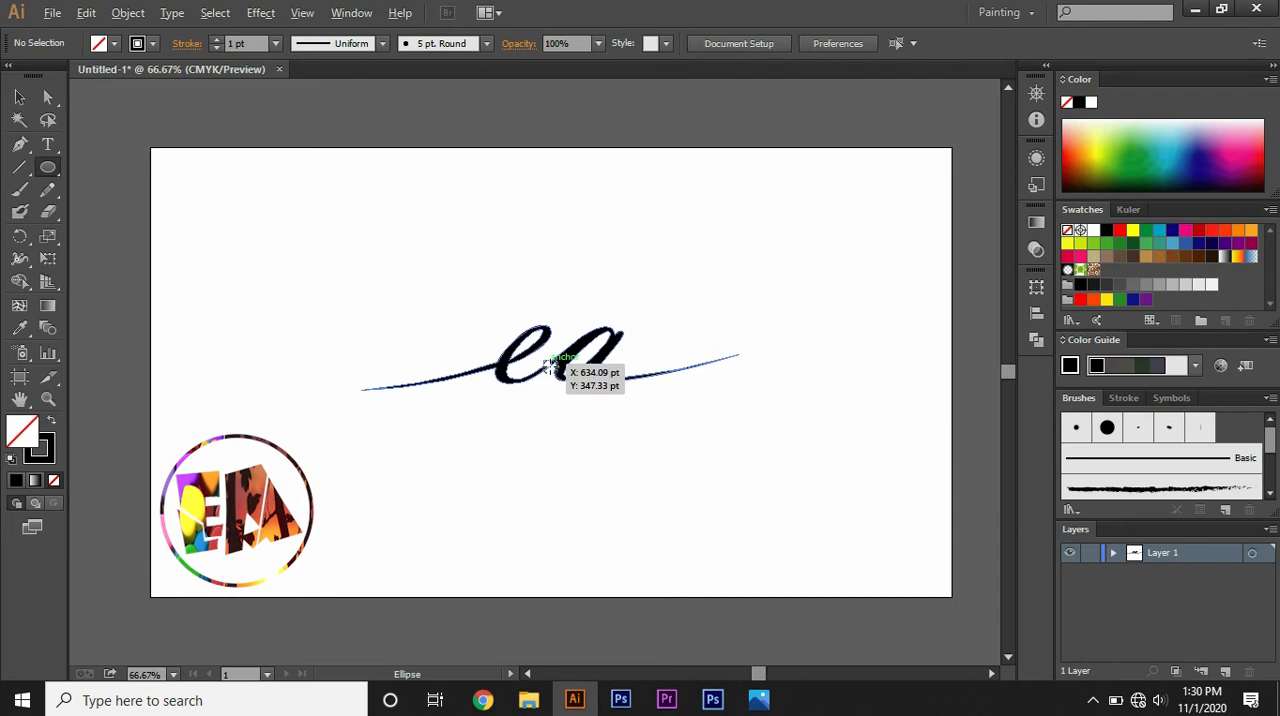
pyautogui.moveTo(549, 366); pyautogui.dragTo(685, 534)
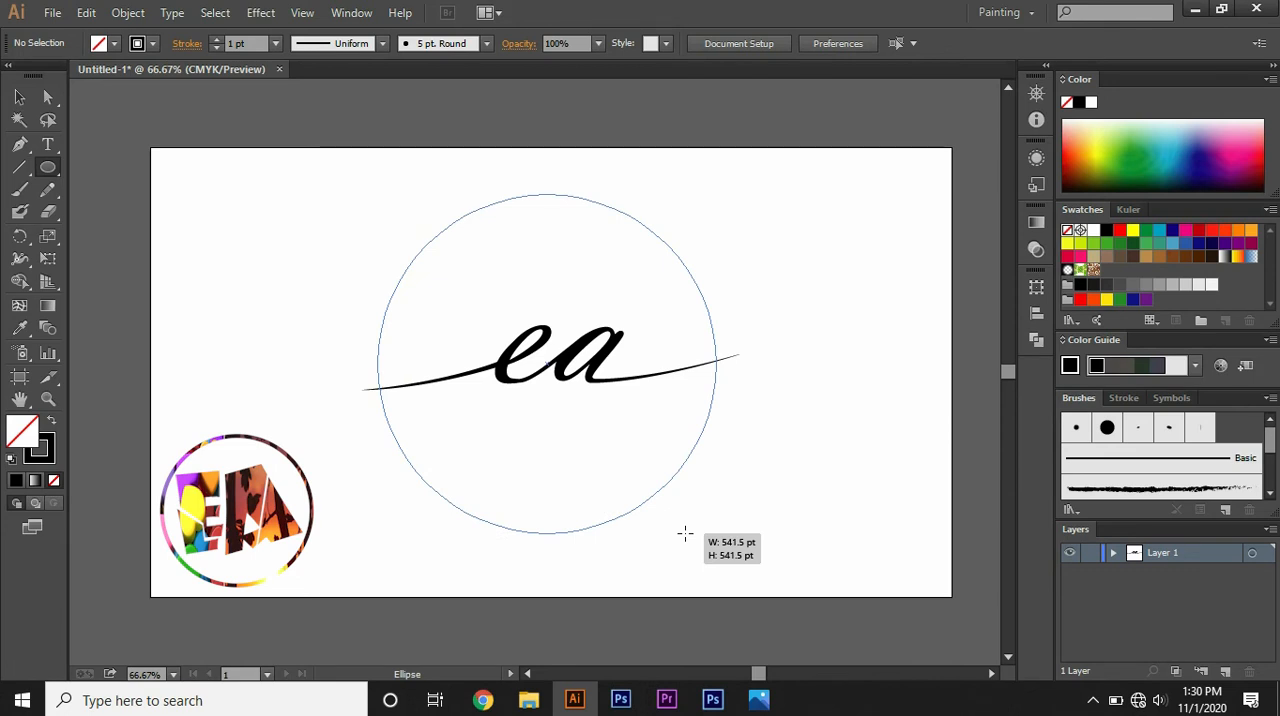
pyautogui.moveTo(685, 534); pyautogui.dragTo(675, 527)
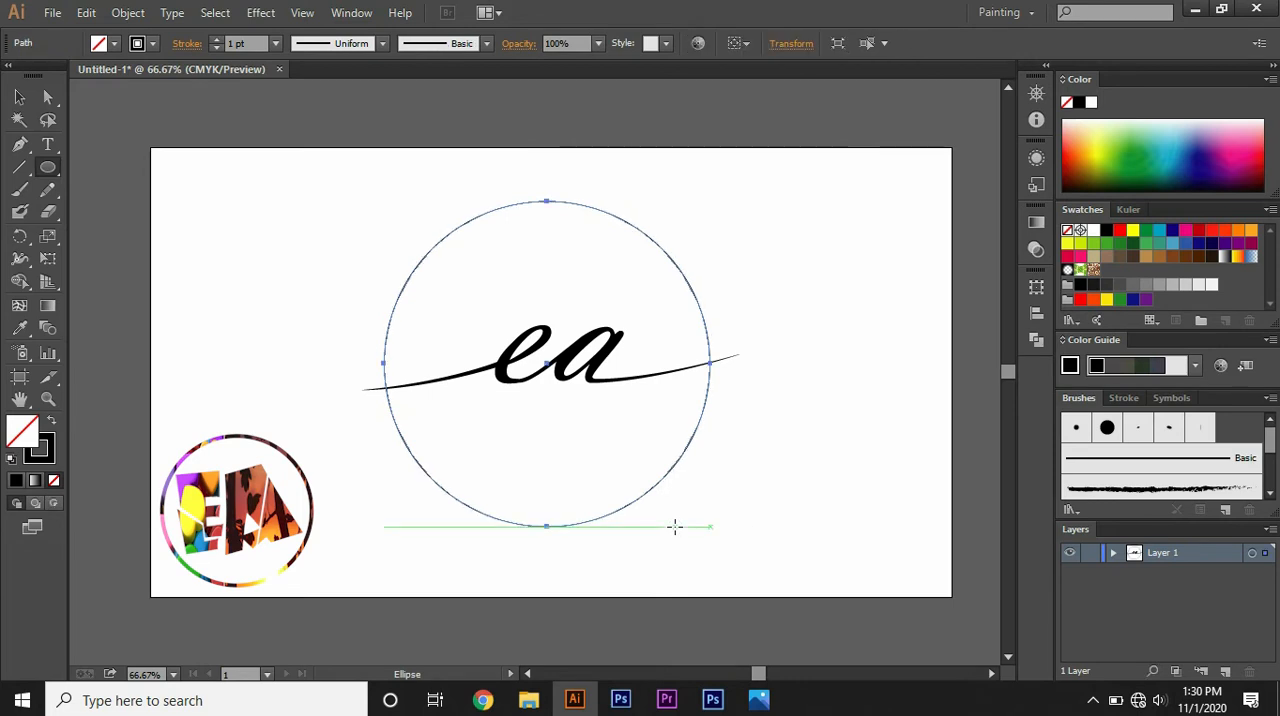
# Step: Set the circle's stroke weight to 6 pt and deselect it
pyautogui.click(215, 39)
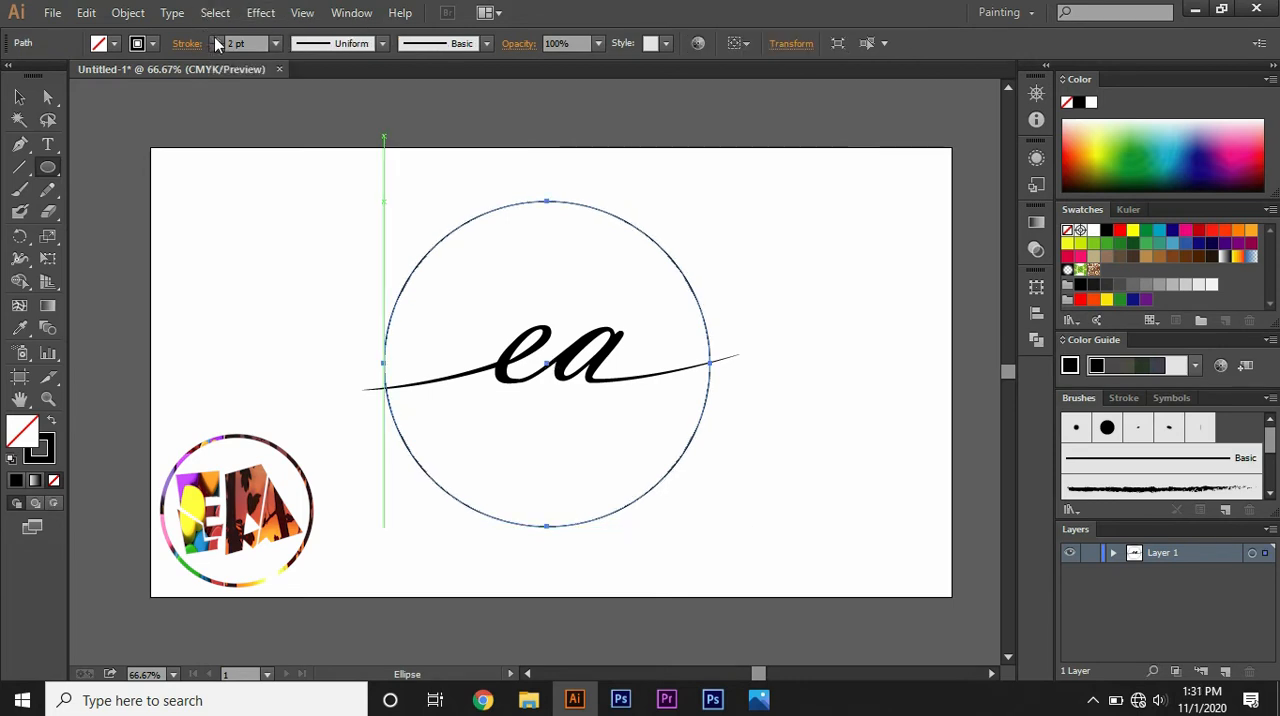
pyautogui.click(215, 39)
pyautogui.click(215, 39)
pyautogui.click(215, 39)
pyautogui.click(215, 40)
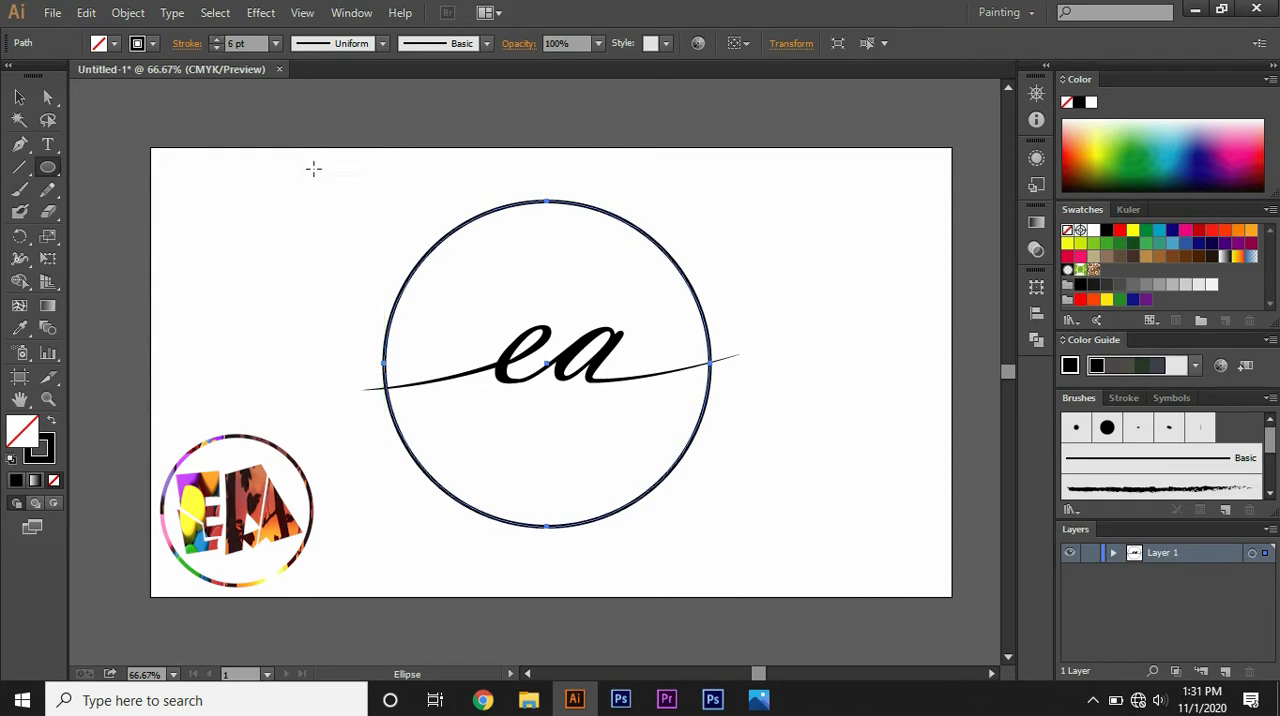
pyautogui.click(19, 96)
pyautogui.click(226, 228)
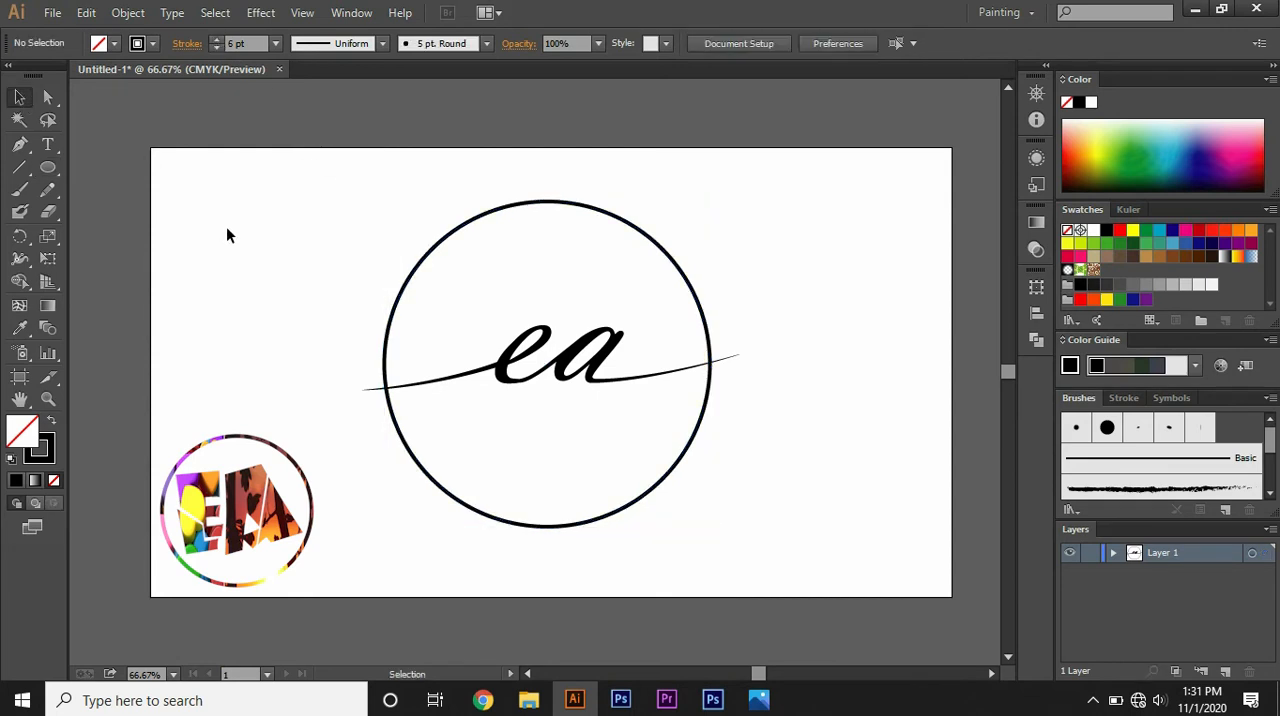
# Step: Shift the lettering group slightly left to centre it in the circle, then deselect it
pyautogui.click(578, 365)
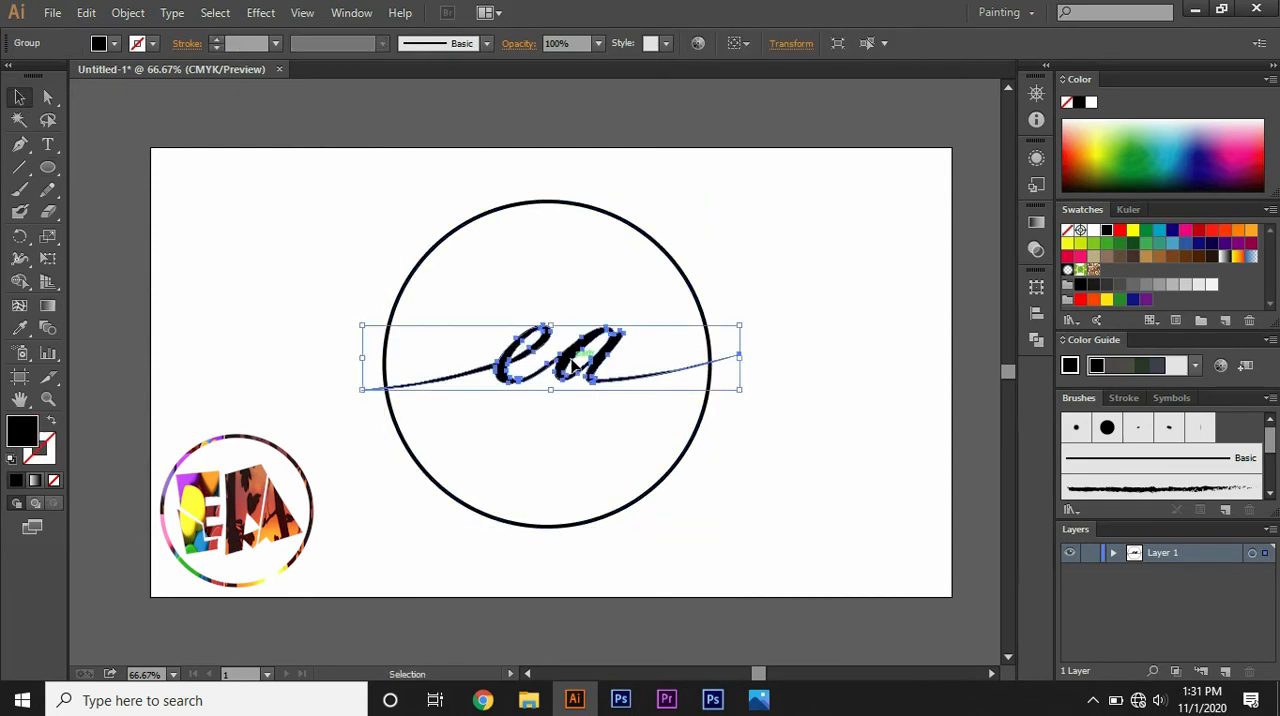
pyautogui.moveTo(577, 361); pyautogui.dragTo(575, 361)
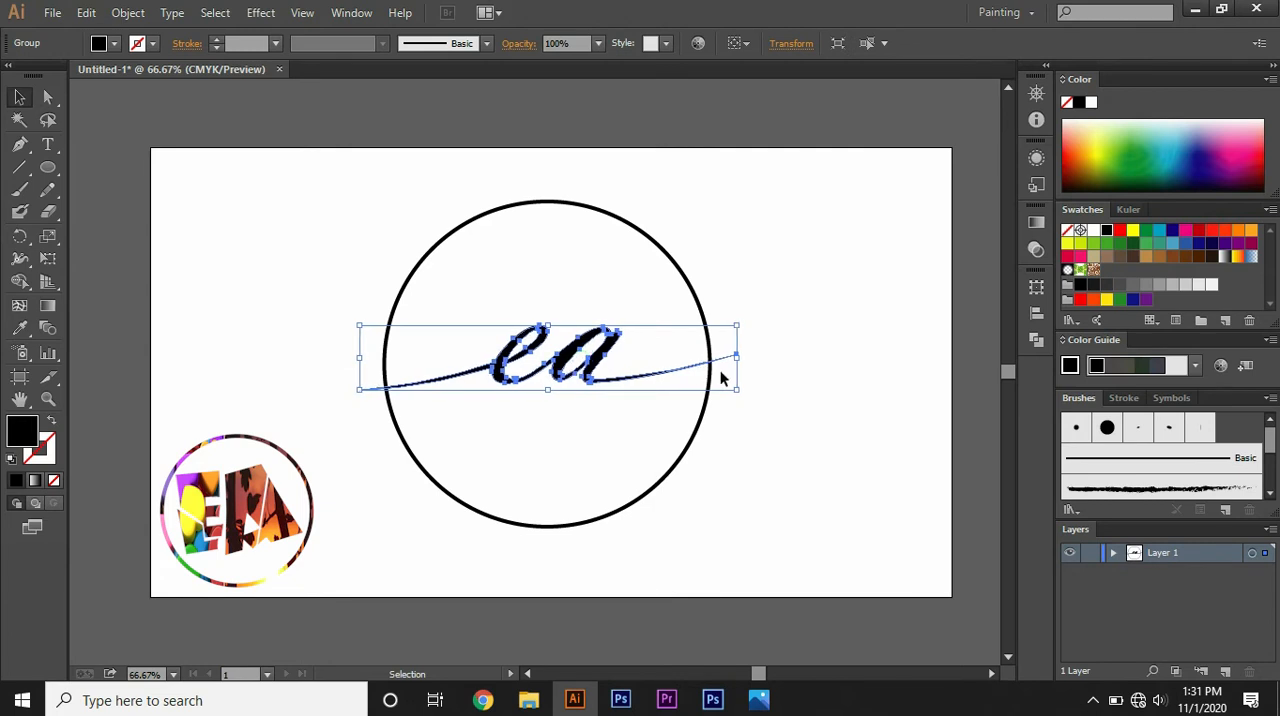
pyautogui.click(795, 397)
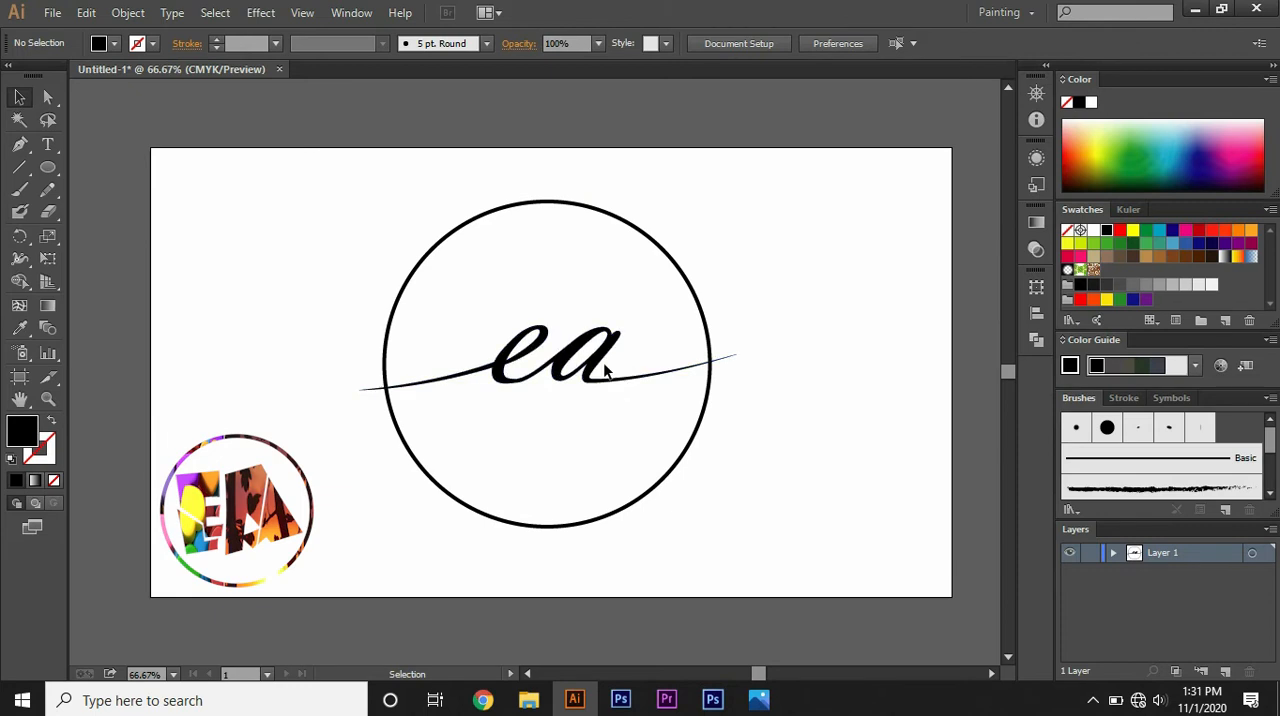
# Step: Expand Layer 1 to list its objects and hide the "ea" lettering group
pyautogui.click(1113, 553)
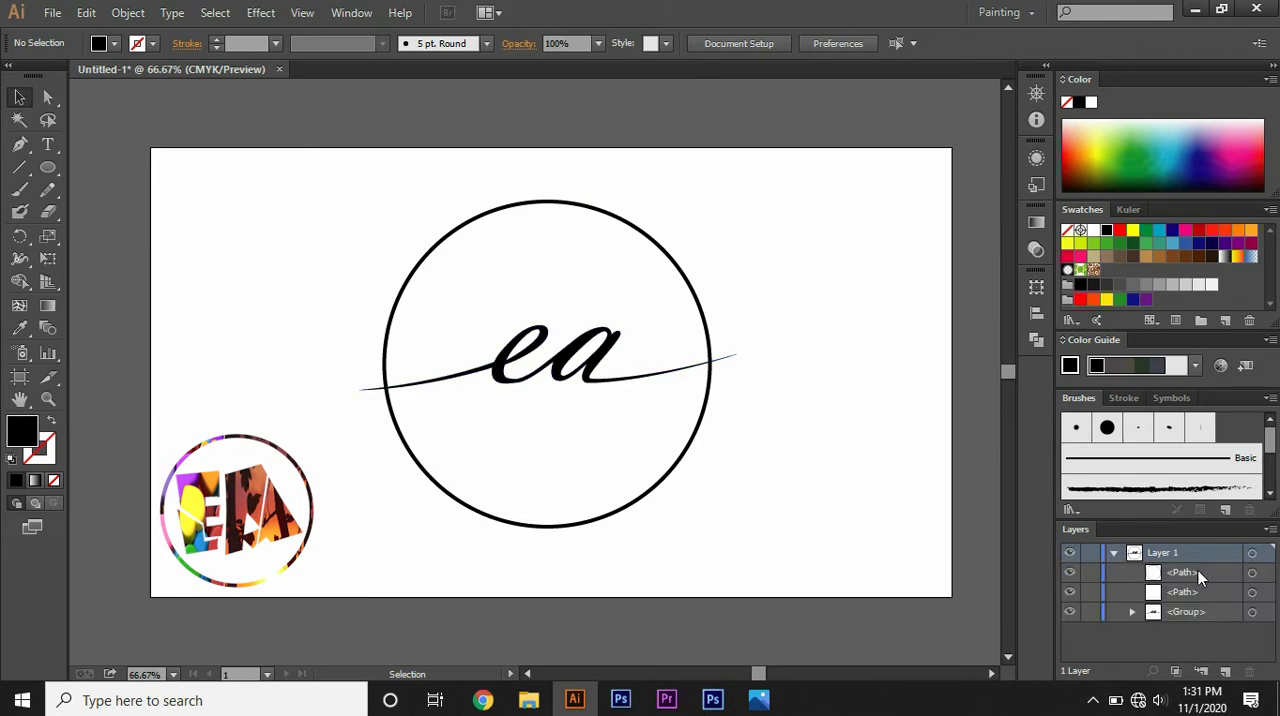
pyautogui.click(1090, 613)
pyautogui.click(1070, 613)
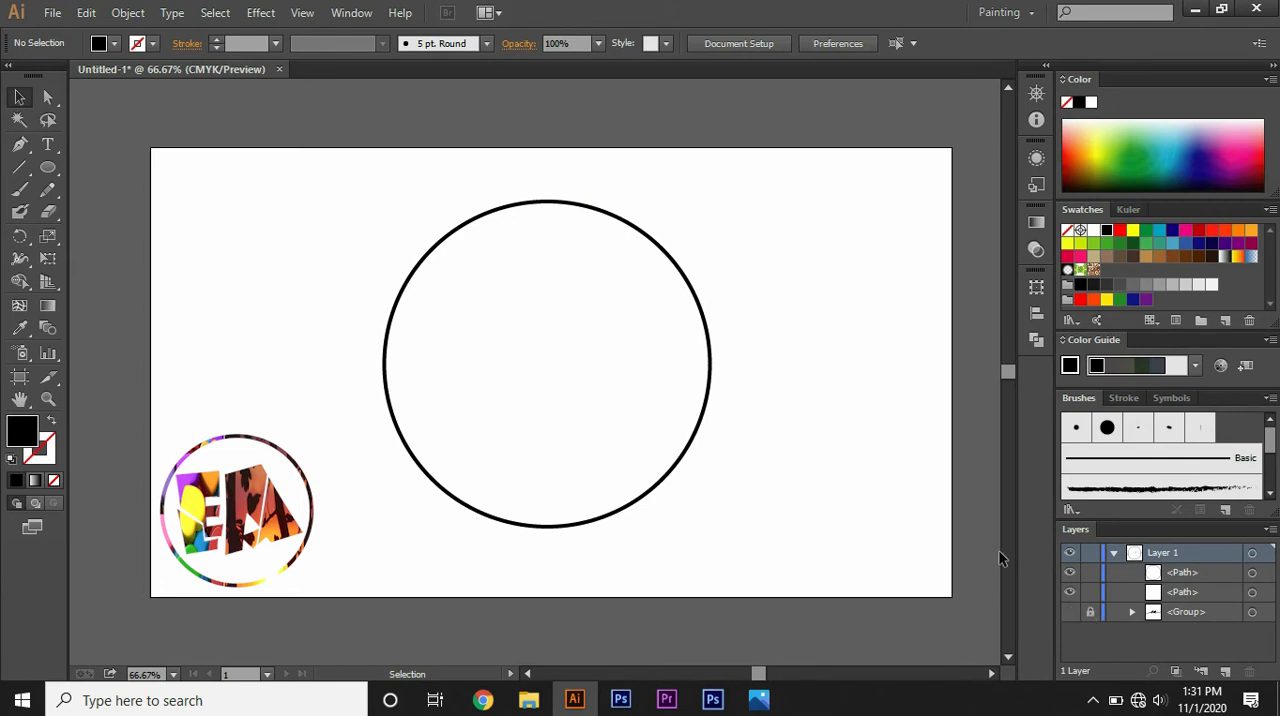
pyautogui.click(1090, 612)
pyautogui.click(1070, 613)
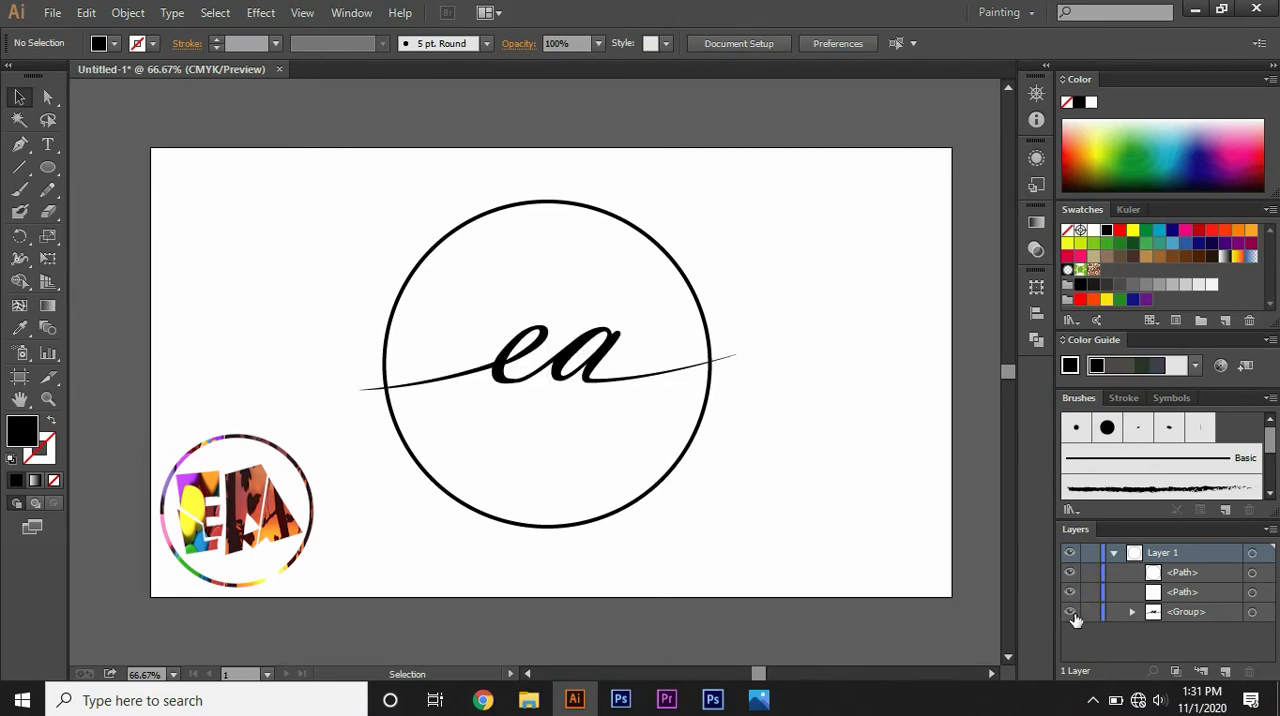
pyautogui.click(1070, 613)
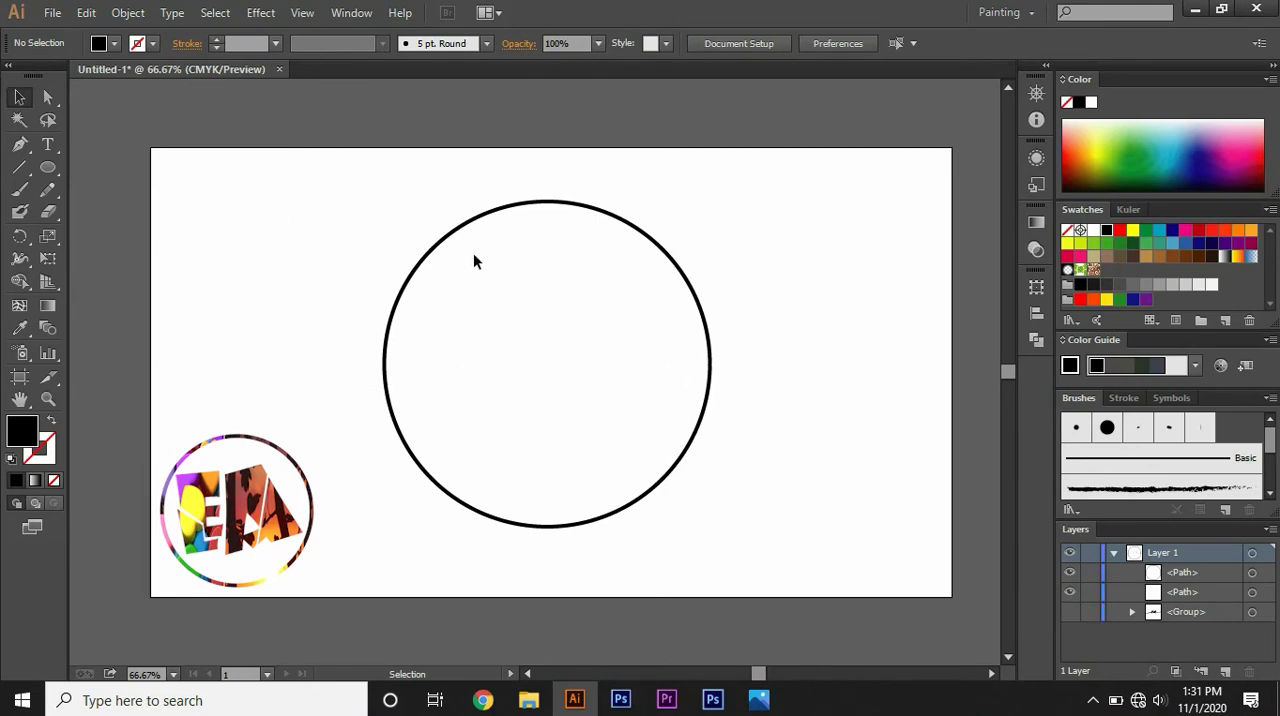
# Step: Show the lettering again and add two anchor points to the circle, just above and just below where the e's swash crosses it
pyautogui.click(441, 239)
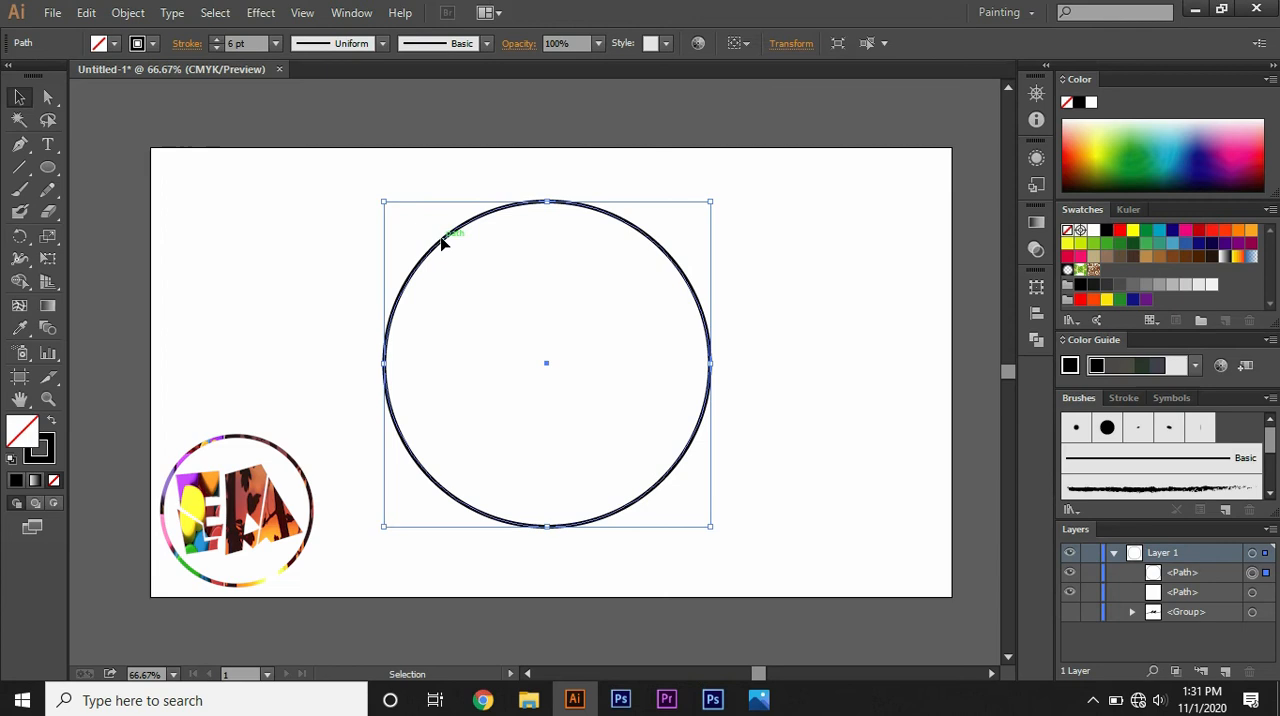
pyautogui.click(22, 145)
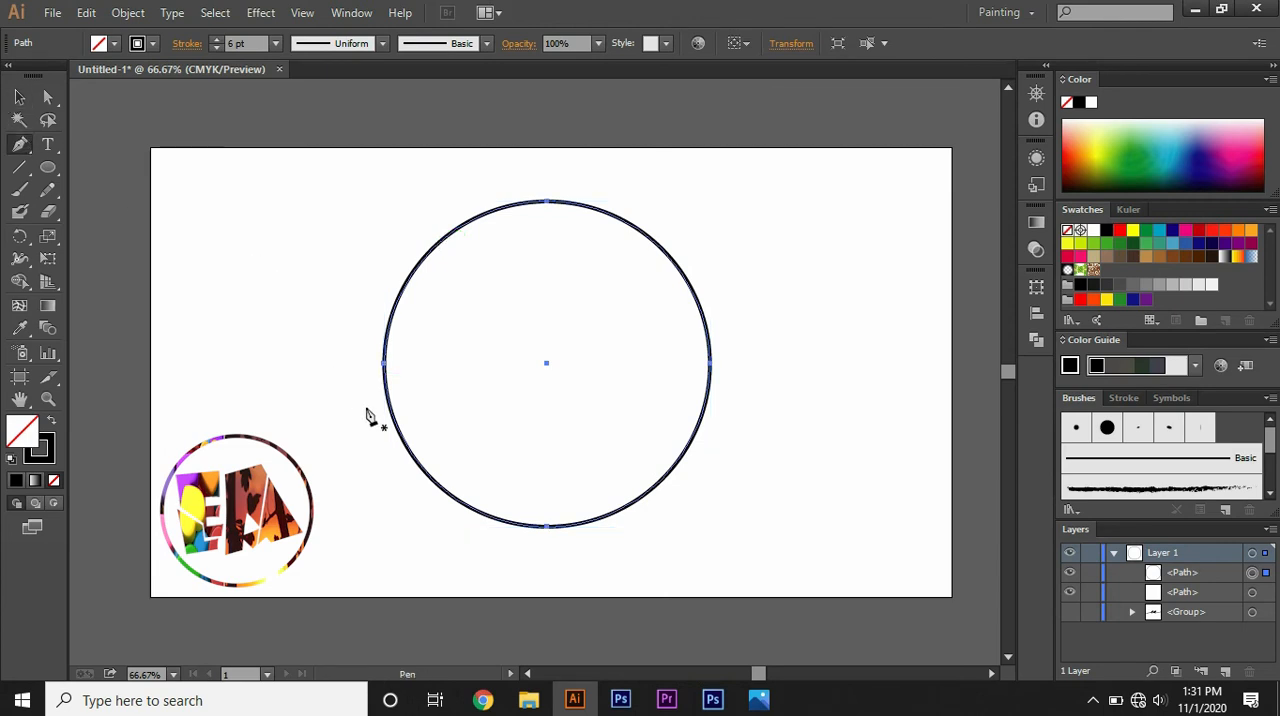
pyautogui.moveTo(366, 410); pyautogui.dragTo(388, 364)
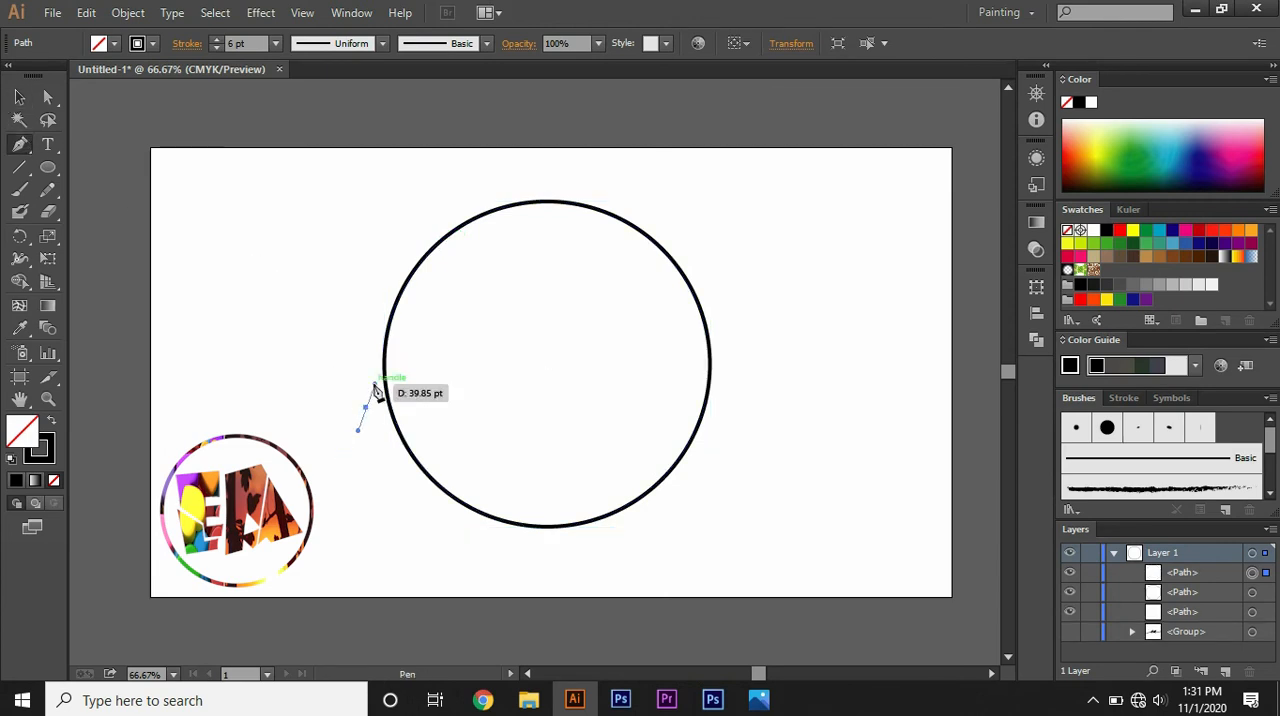
pyautogui.hotkey('ctrl', 'z')
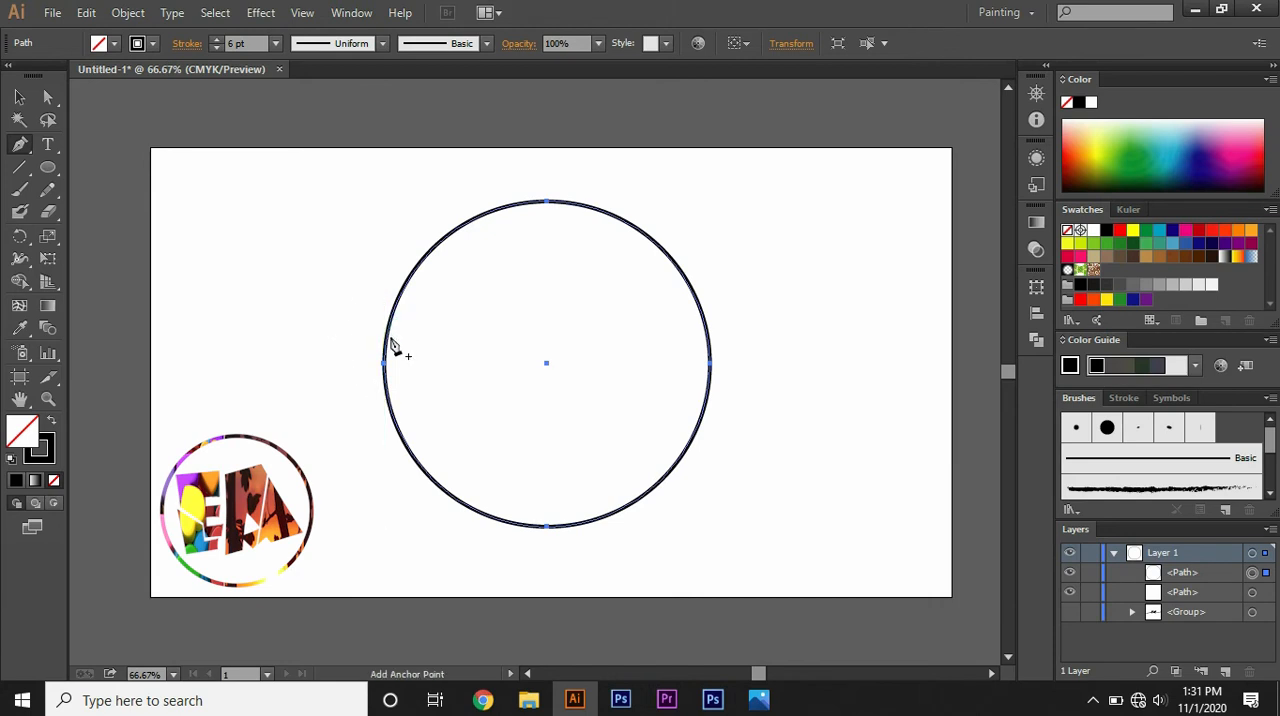
pyautogui.click(1069, 616)
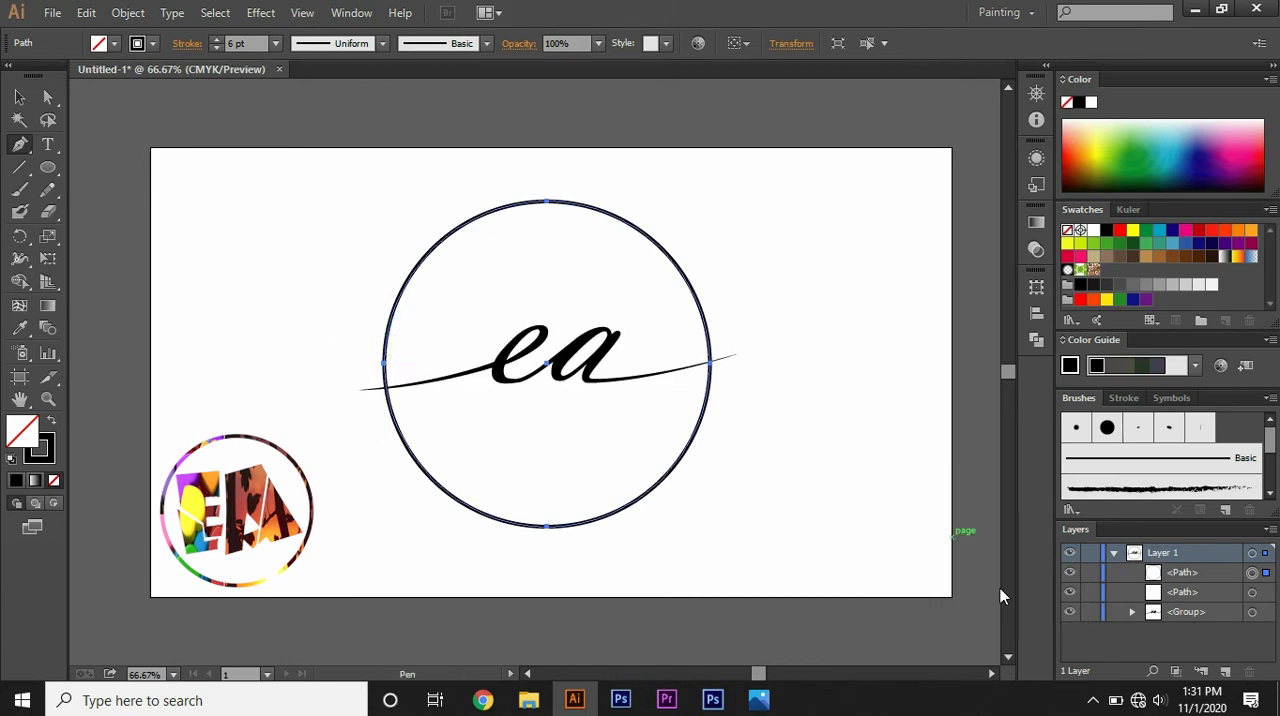
pyautogui.click(385, 370)
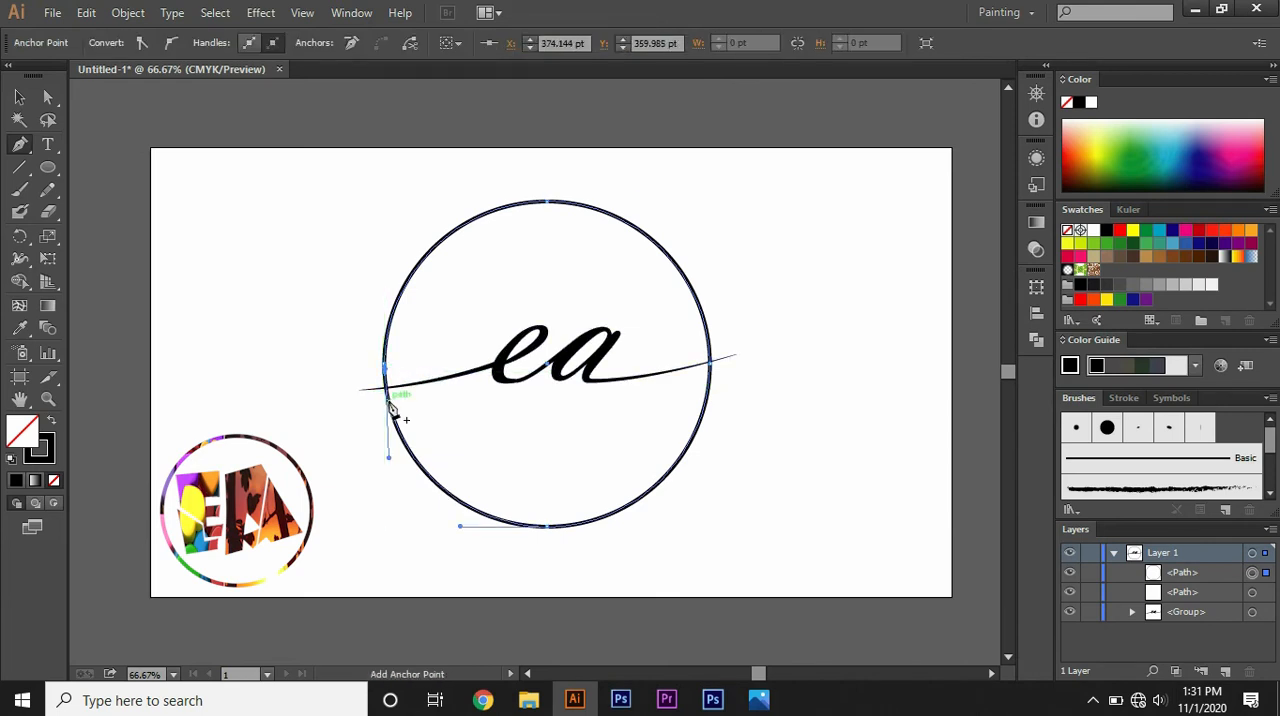
pyautogui.click(389, 401)
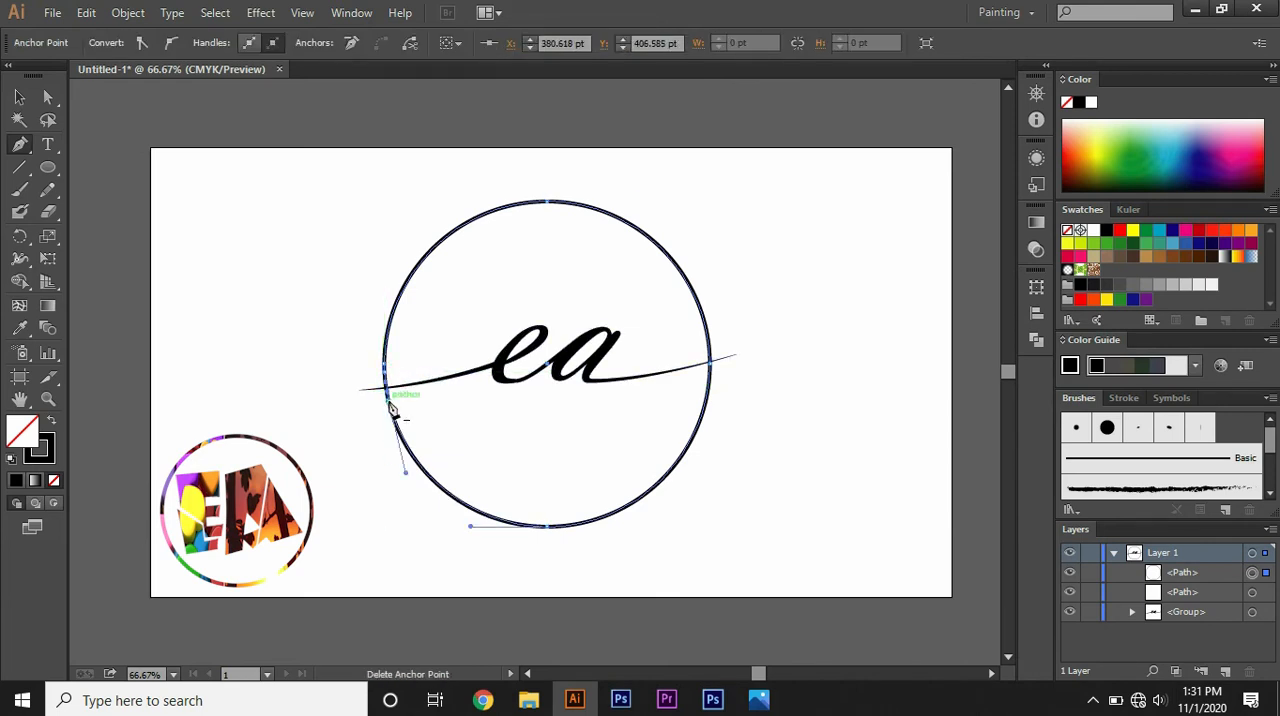
# Step: With the lettering temporarily hidden, delete the circle segment between the two new anchor points at the e's swash
pyautogui.click(1069, 612)
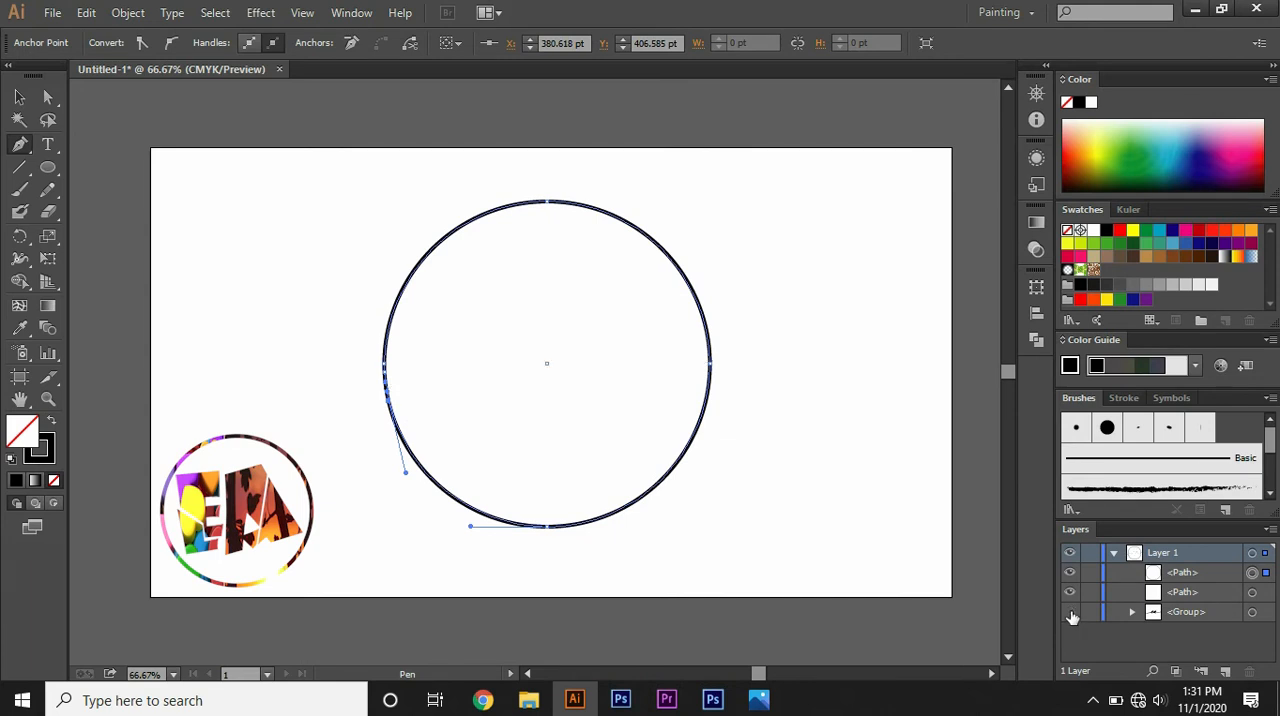
pyautogui.click(47, 100)
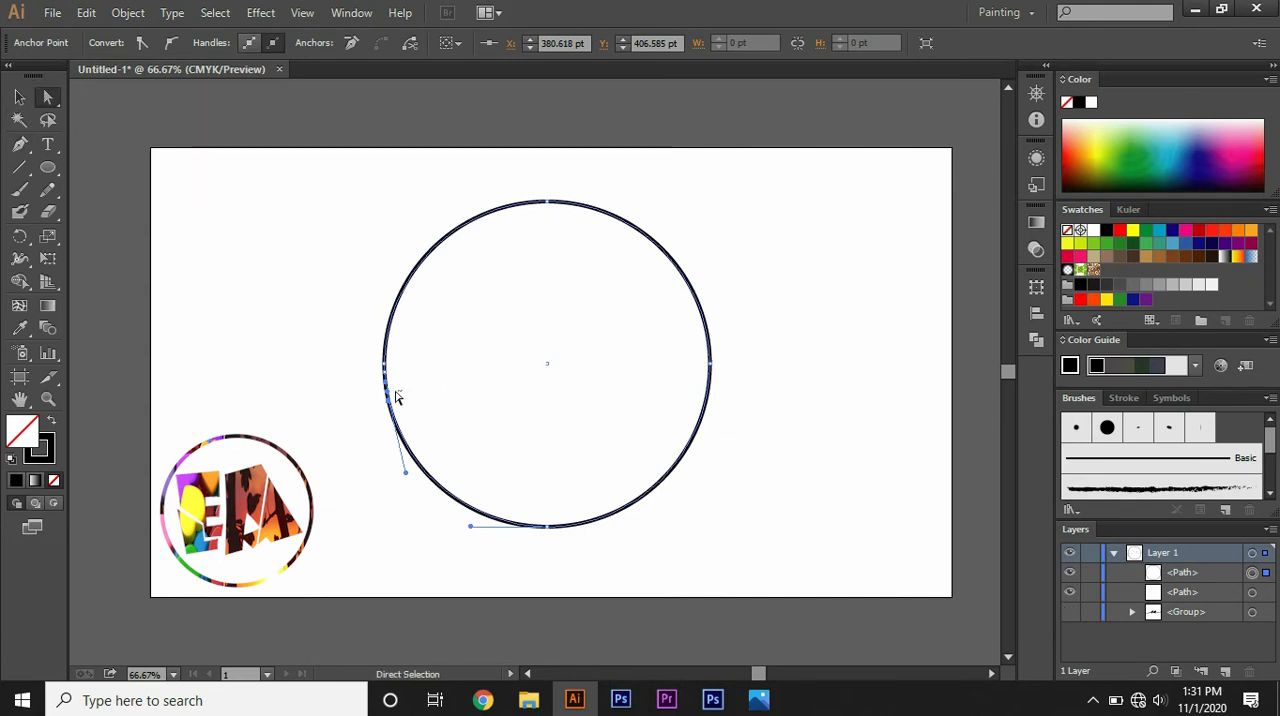
pyautogui.moveTo(400, 393); pyautogui.dragTo(360, 385)
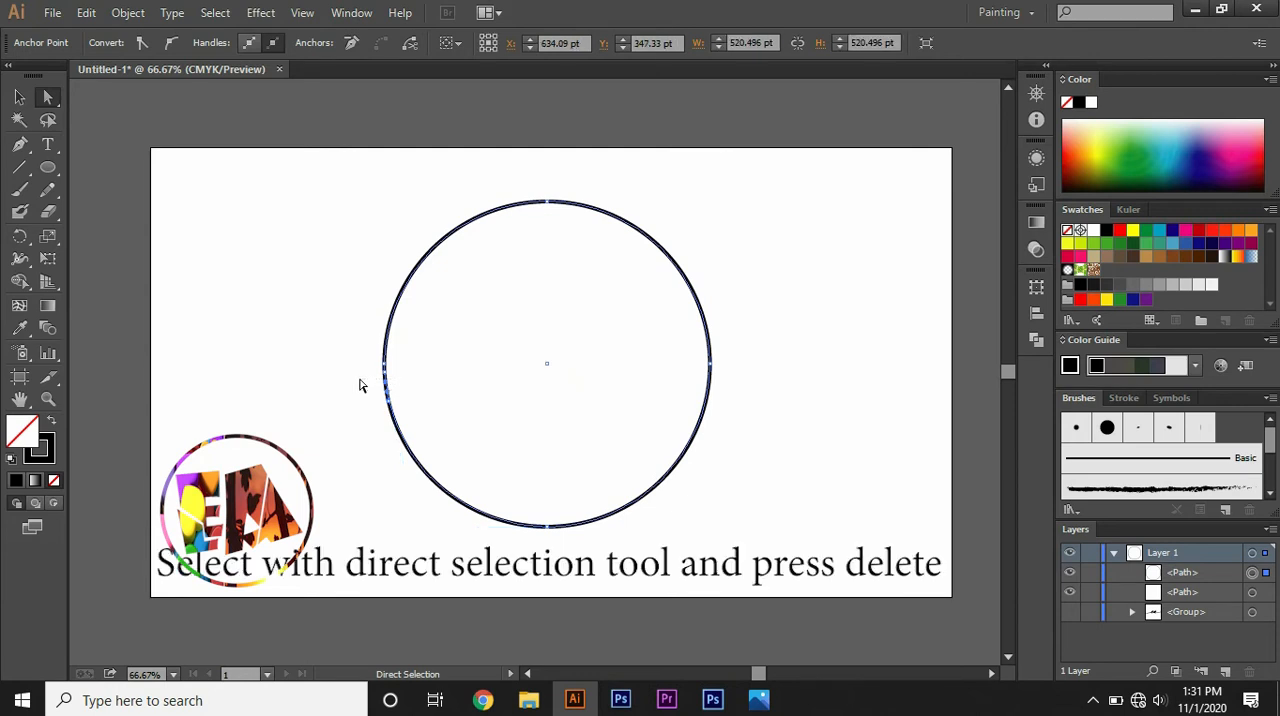
pyautogui.press('Delete')
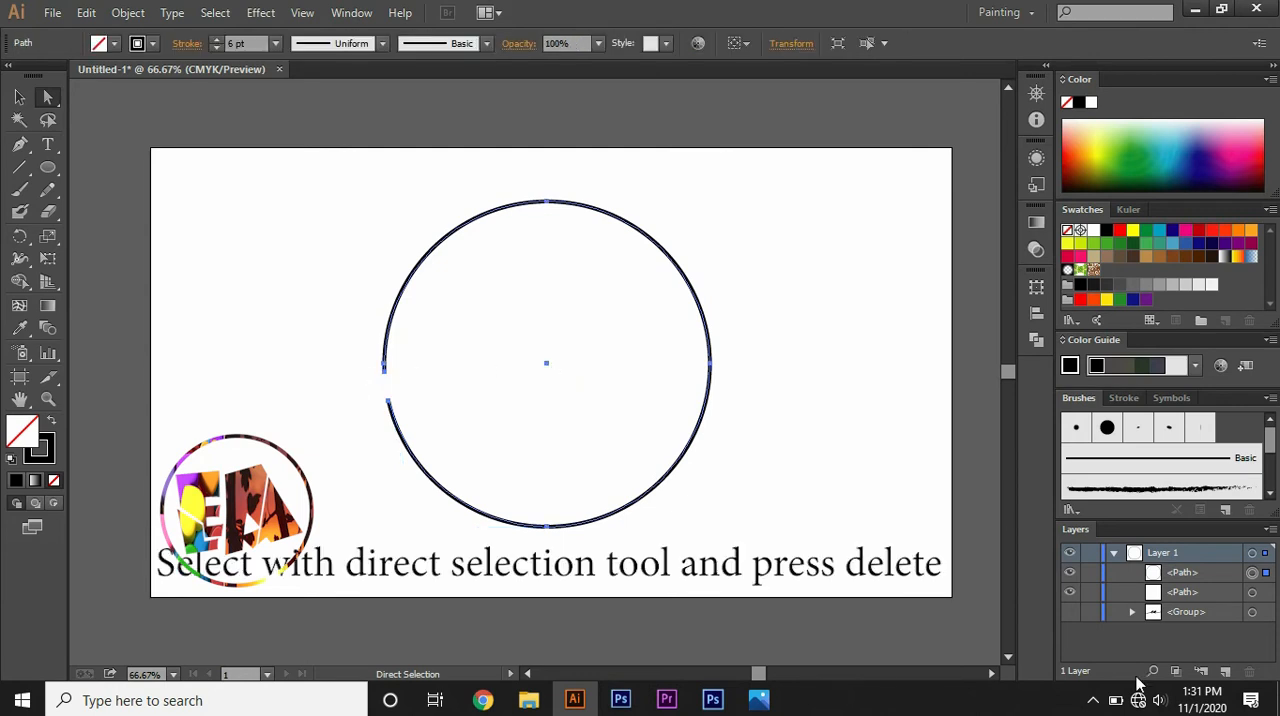
pyautogui.click(1069, 612)
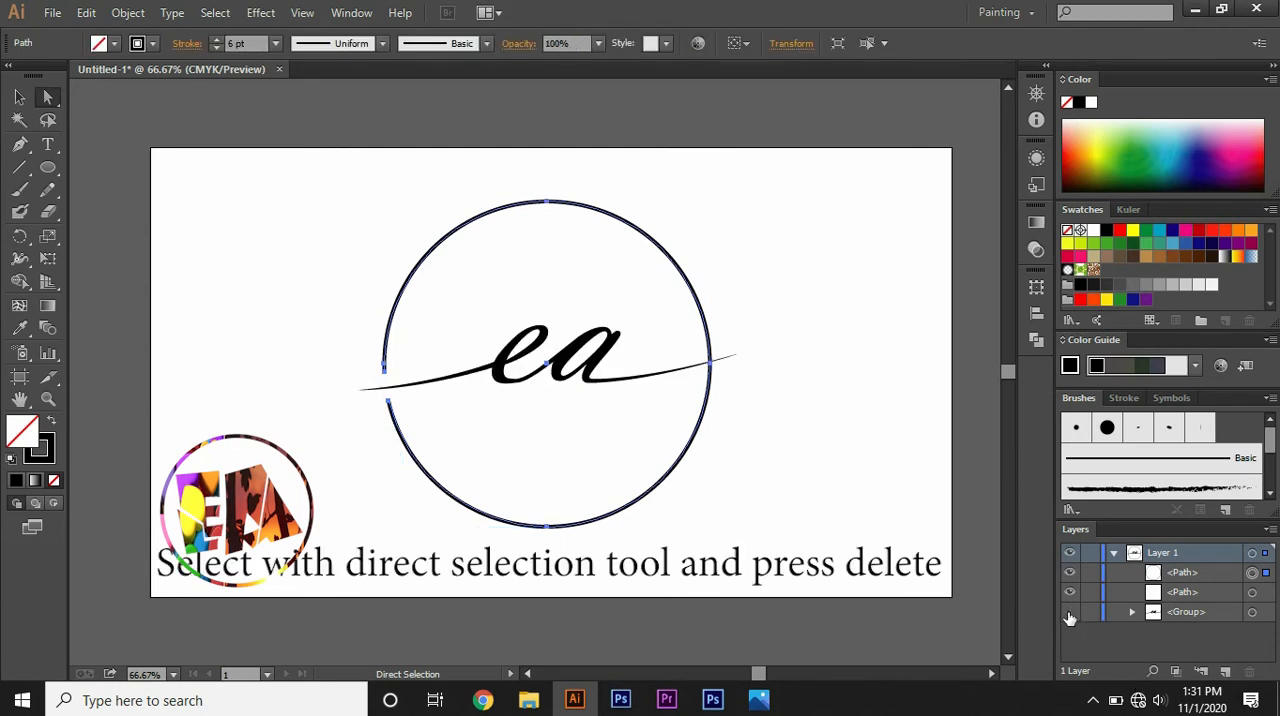
pyautogui.click(1069, 614)
pyautogui.click(1069, 614)
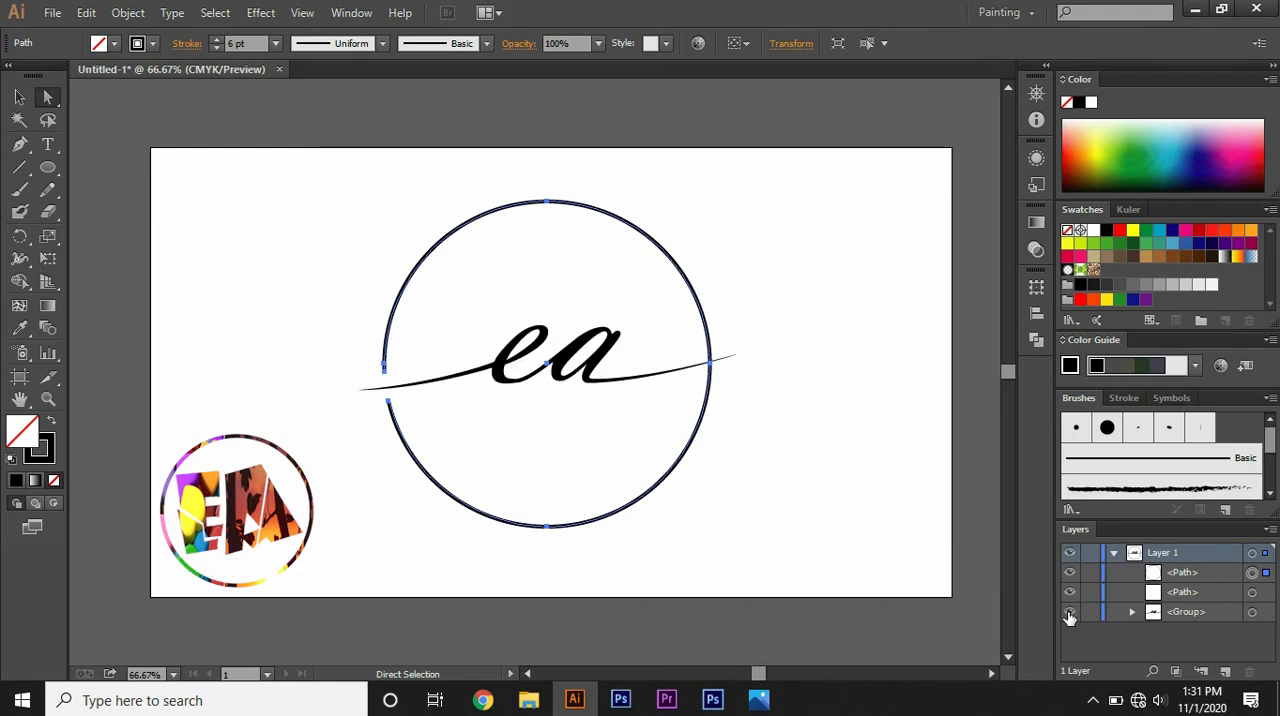
# Step: Add two anchor points to the circle with the Pen tool, just above and just below where the a's swash crosses it
pyautogui.click(21, 146)
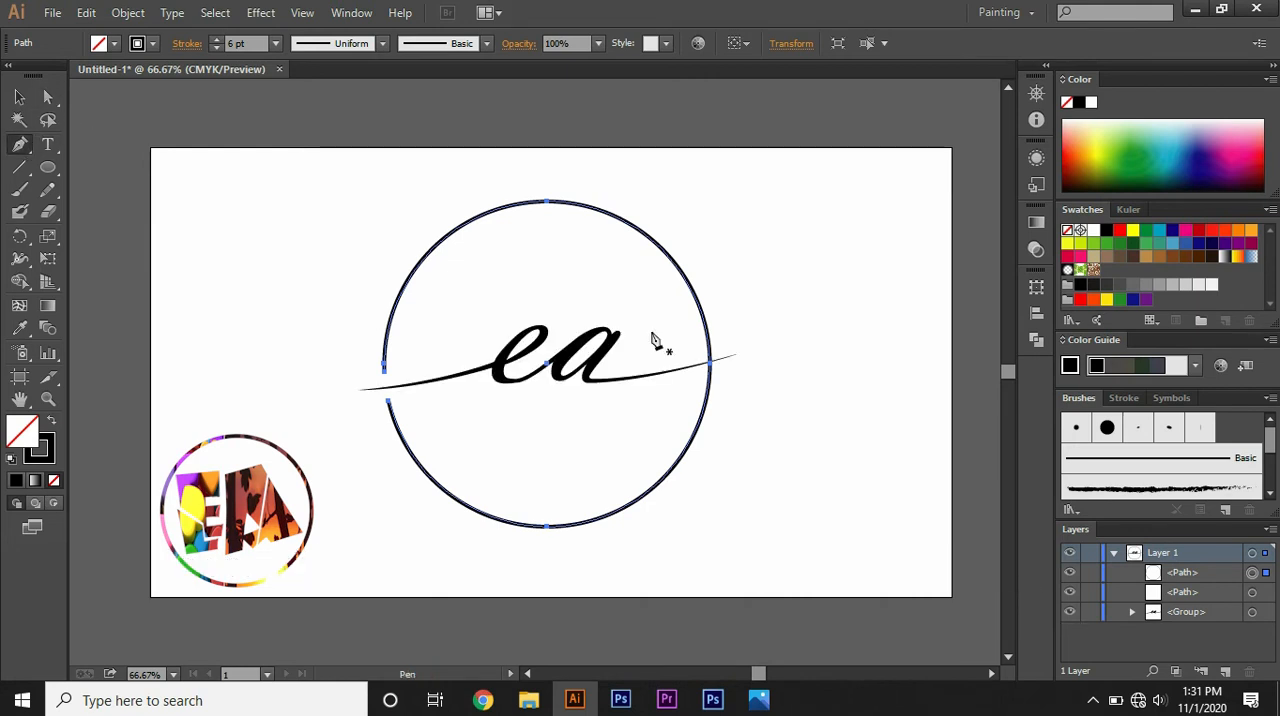
pyautogui.click(712, 360)
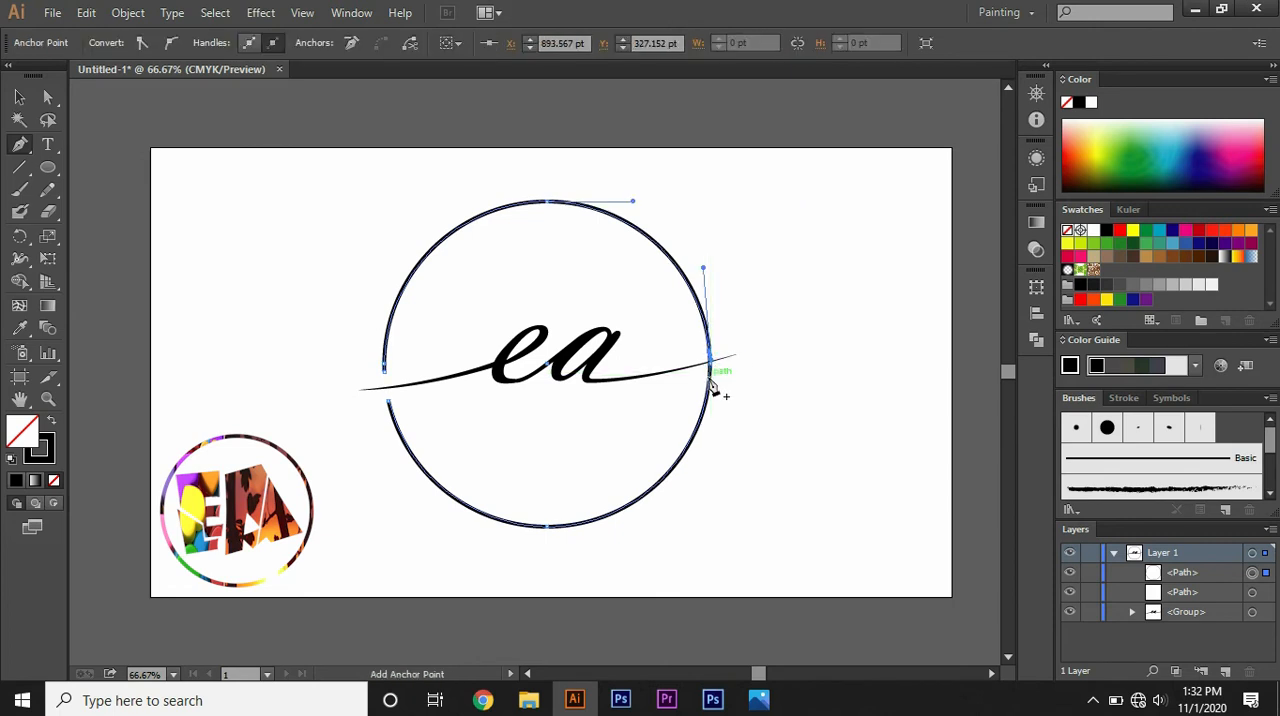
pyautogui.click(712, 386)
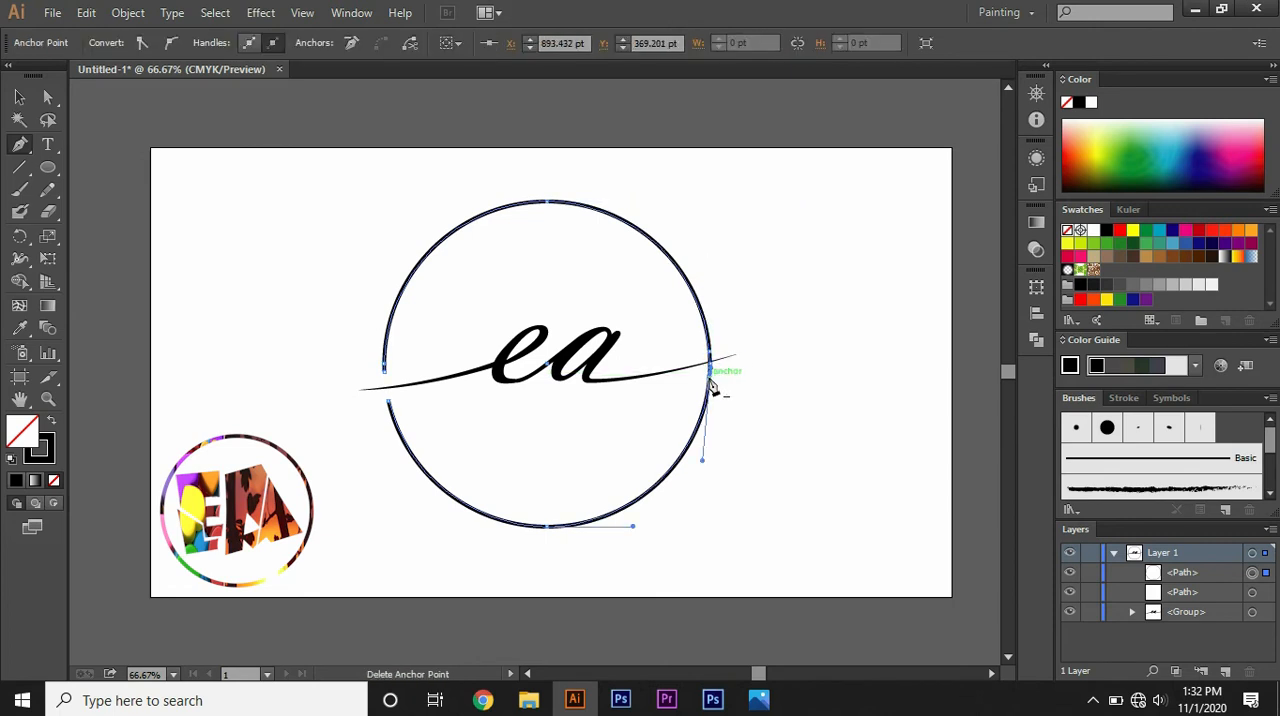
# Step: With the lettering temporarily hidden, delete the circle segments between the anchor points at the a's swash, leaving separate upper and lower arcs
pyautogui.click(1069, 612)
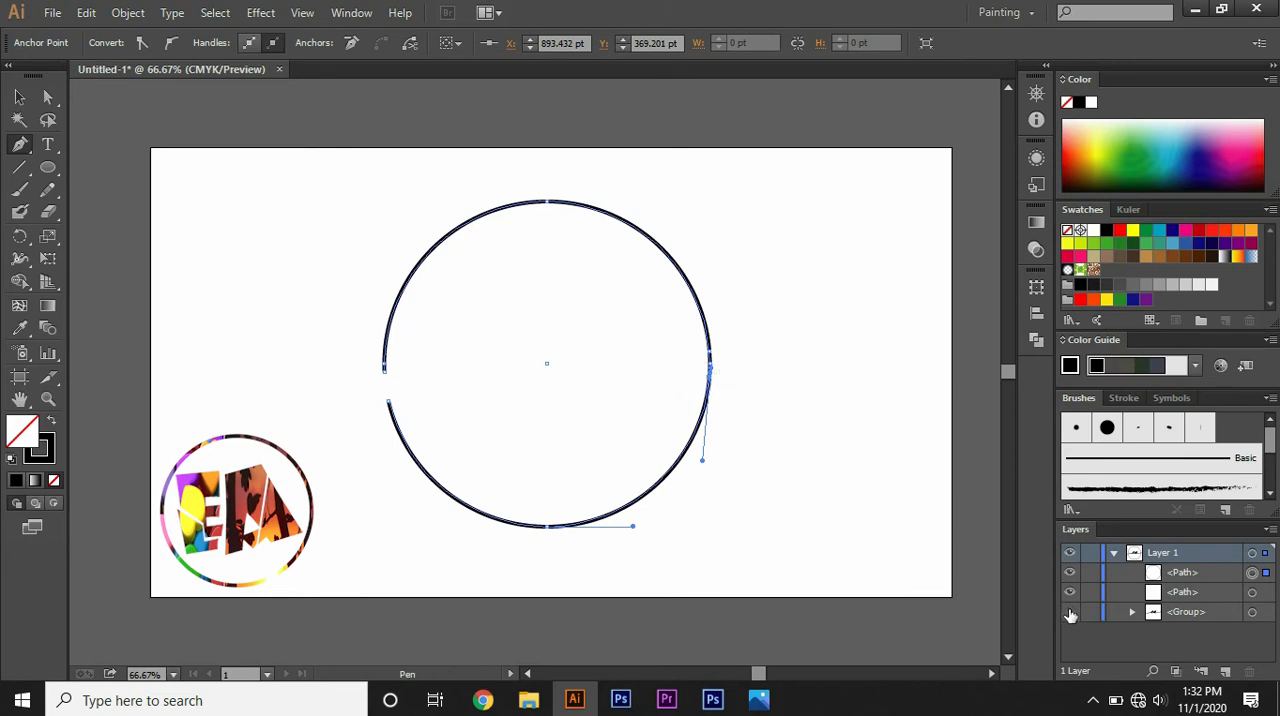
pyautogui.click(48, 97)
pyautogui.moveTo(691, 372); pyautogui.dragTo(733, 382)
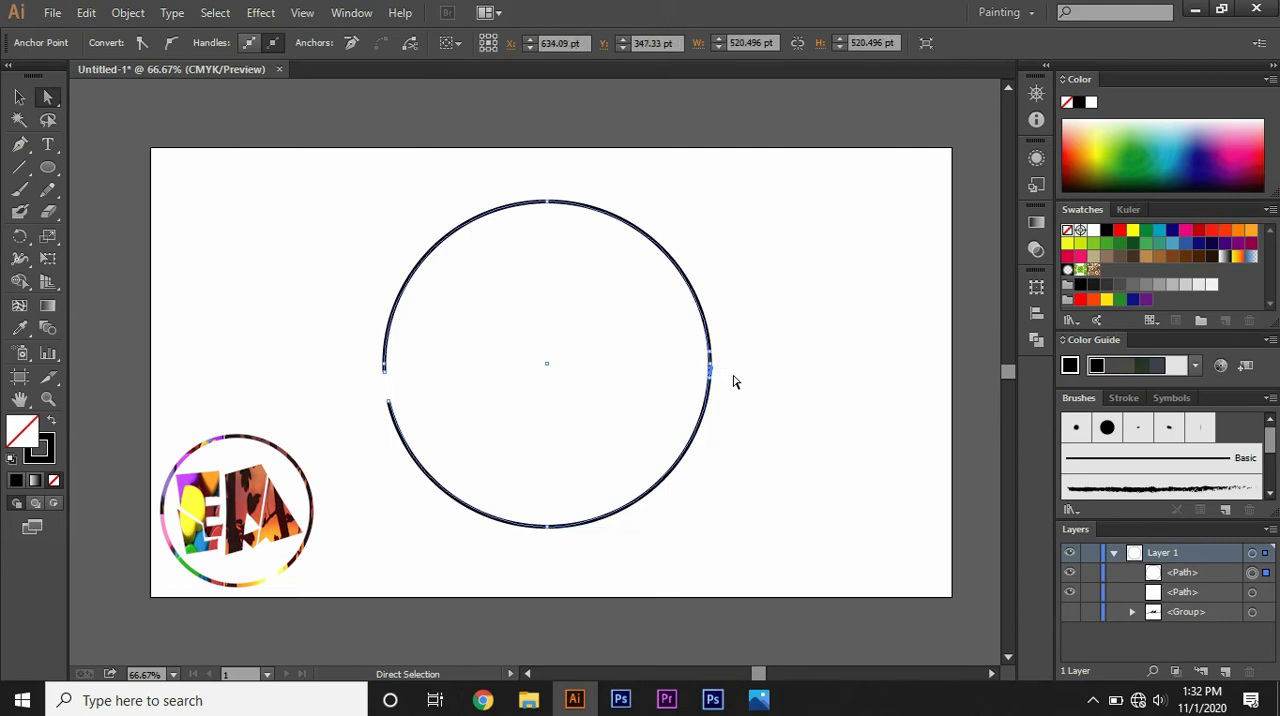
pyautogui.press('Delete')
pyautogui.moveTo(691, 360); pyautogui.dragTo(724, 366)
pyautogui.press('Delete')
pyautogui.press('Delete')
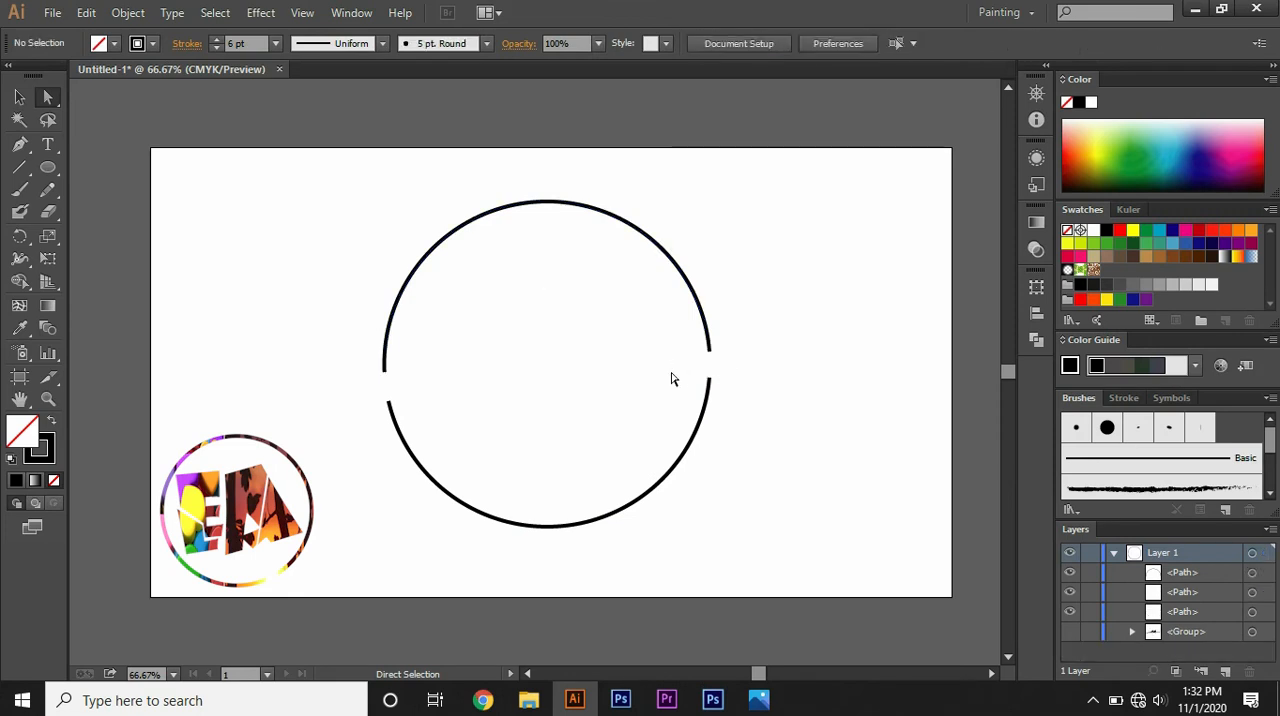
pyautogui.click(1069, 637)
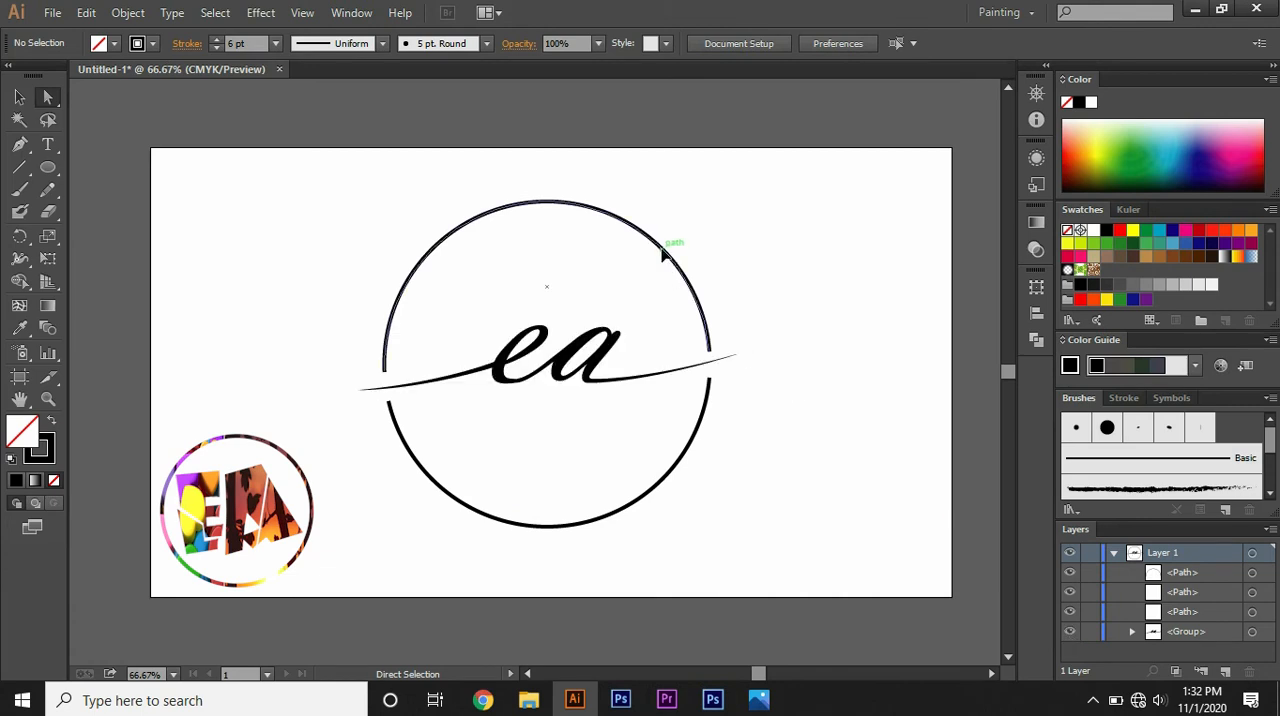
# Step: Apply Width Profile 2 to the stroke of the circle's upper arc
pyautogui.click(645, 241)
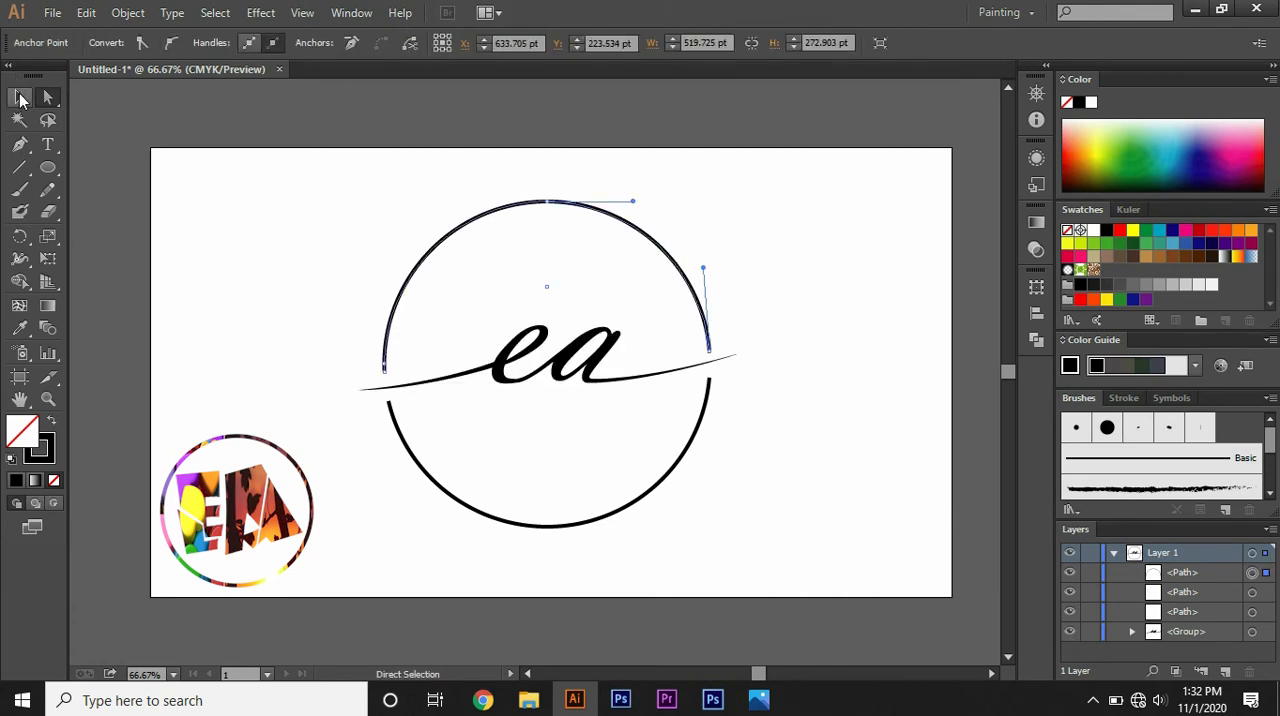
pyautogui.click(20, 97)
pyautogui.click(421, 153)
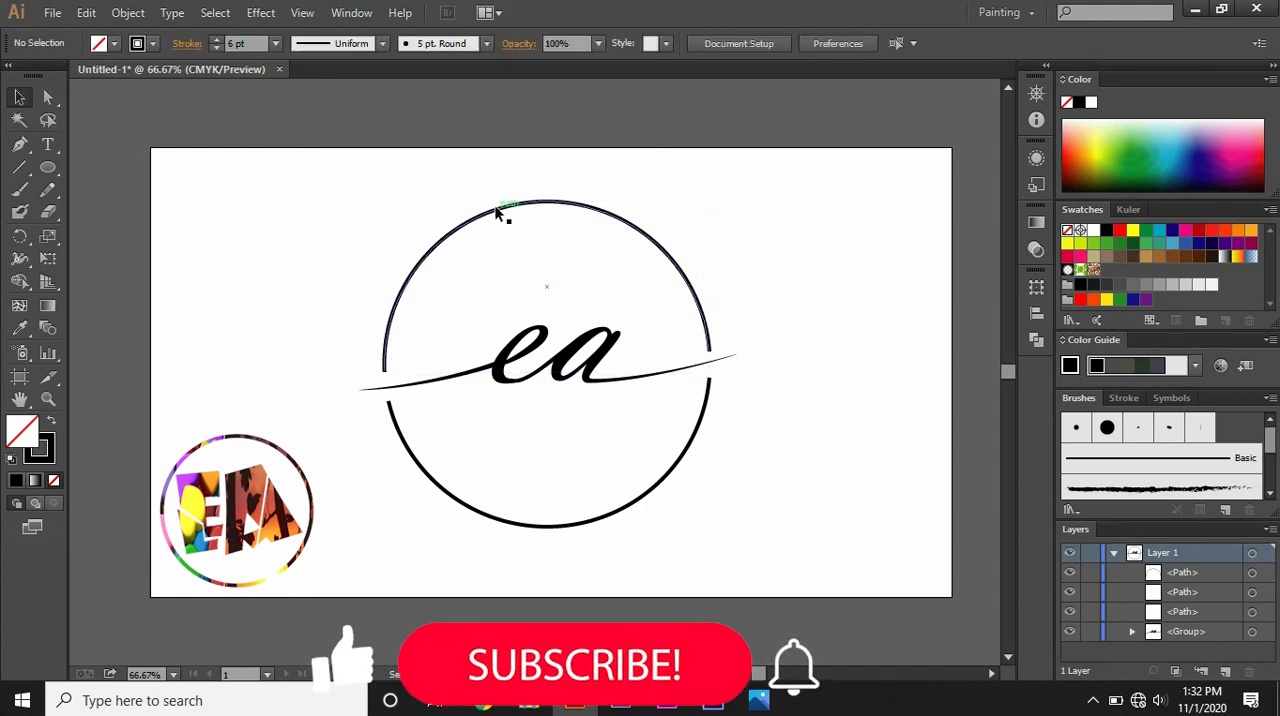
pyautogui.click(497, 211)
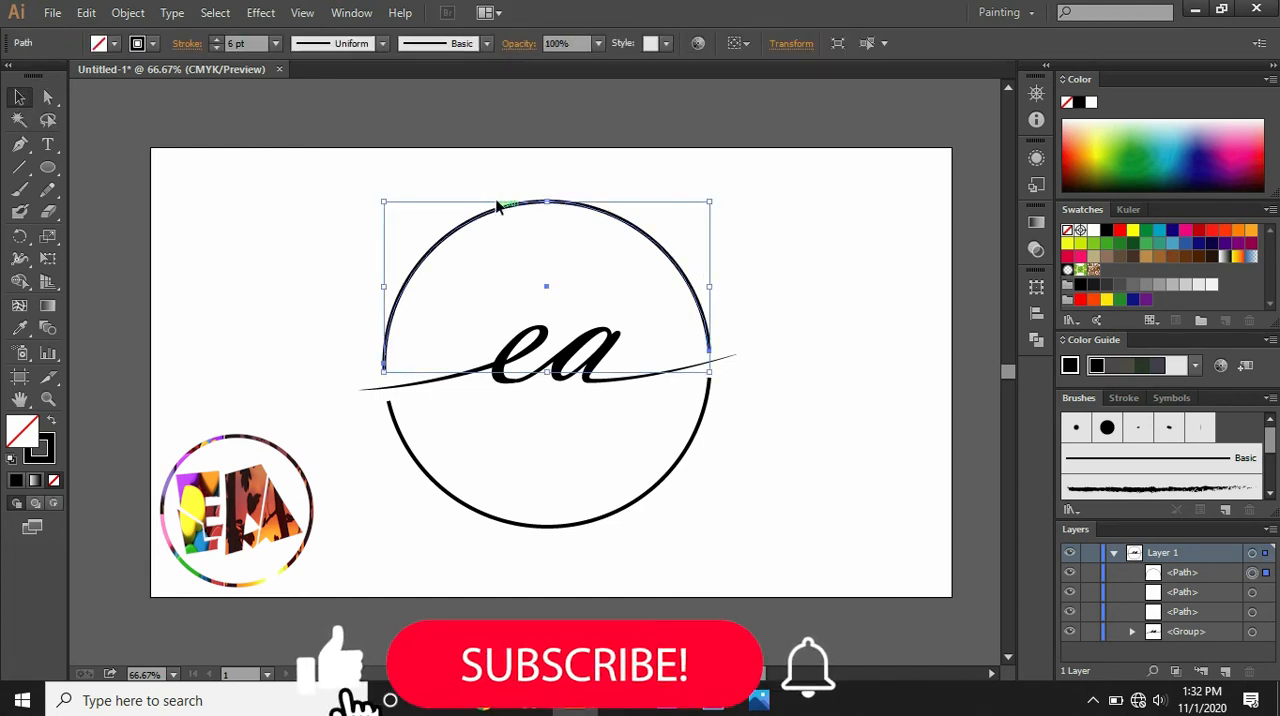
pyautogui.click(487, 45)
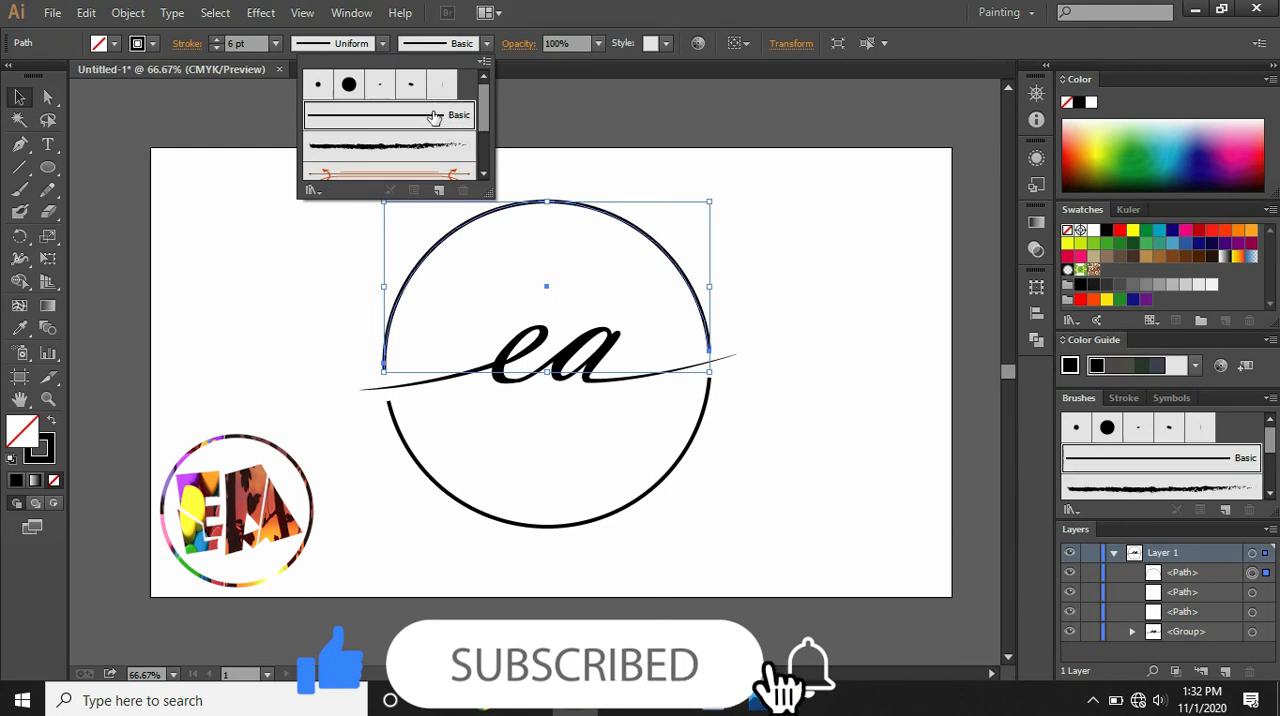
pyautogui.click(383, 50)
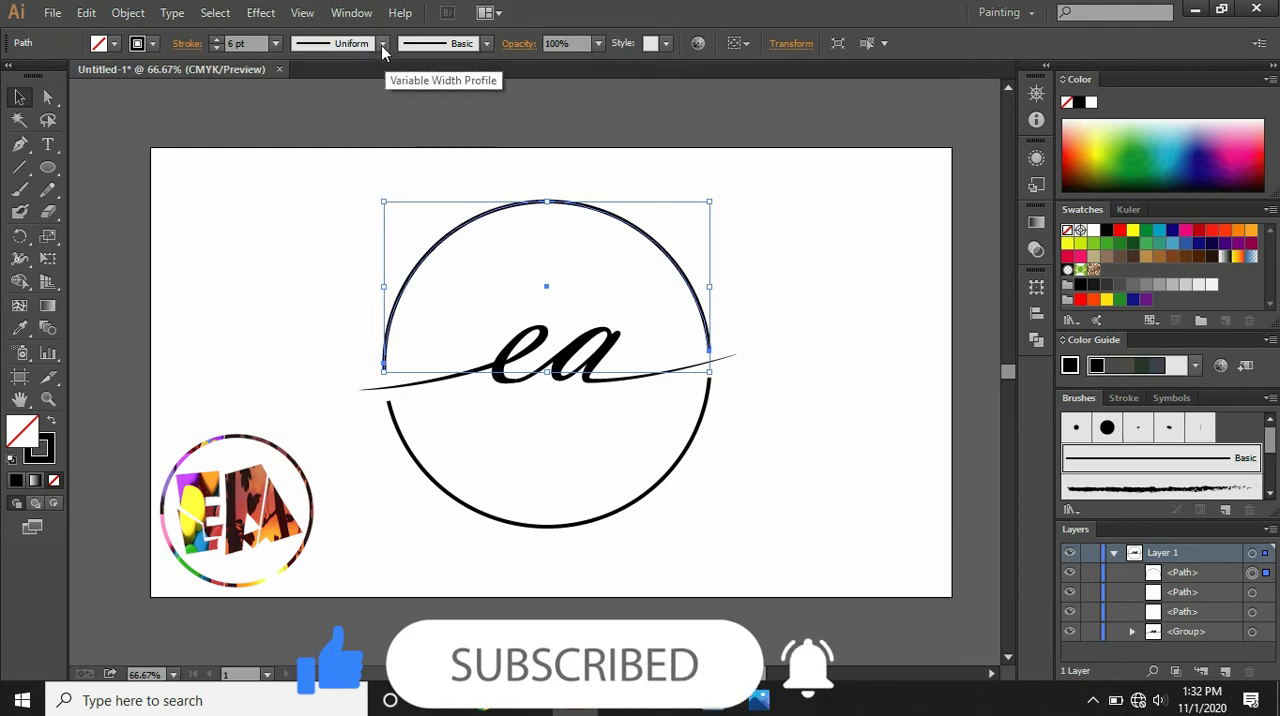
pyautogui.click(381, 45)
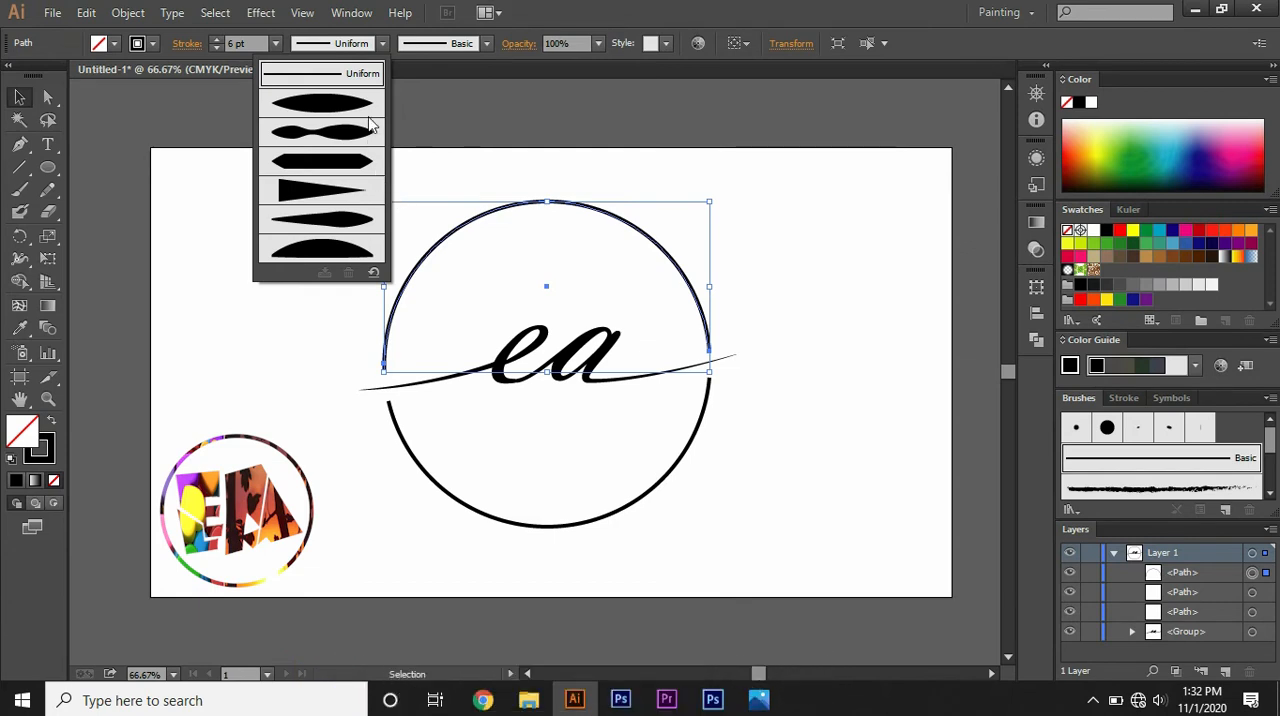
pyautogui.click(337, 139)
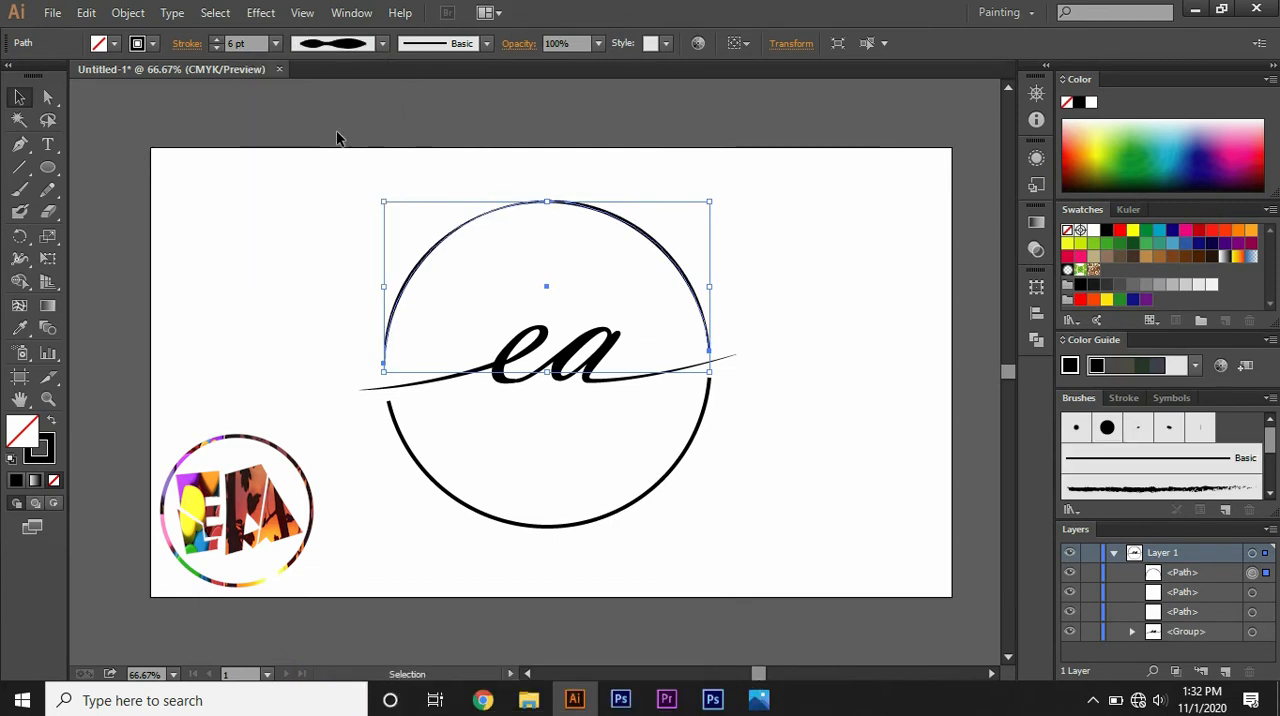
# Step: Increase the upper arc's stroke weight to 15 pt
pyautogui.click(216, 40)
pyautogui.click(216, 40)
pyautogui.click(216, 40)
pyautogui.click(216, 40)
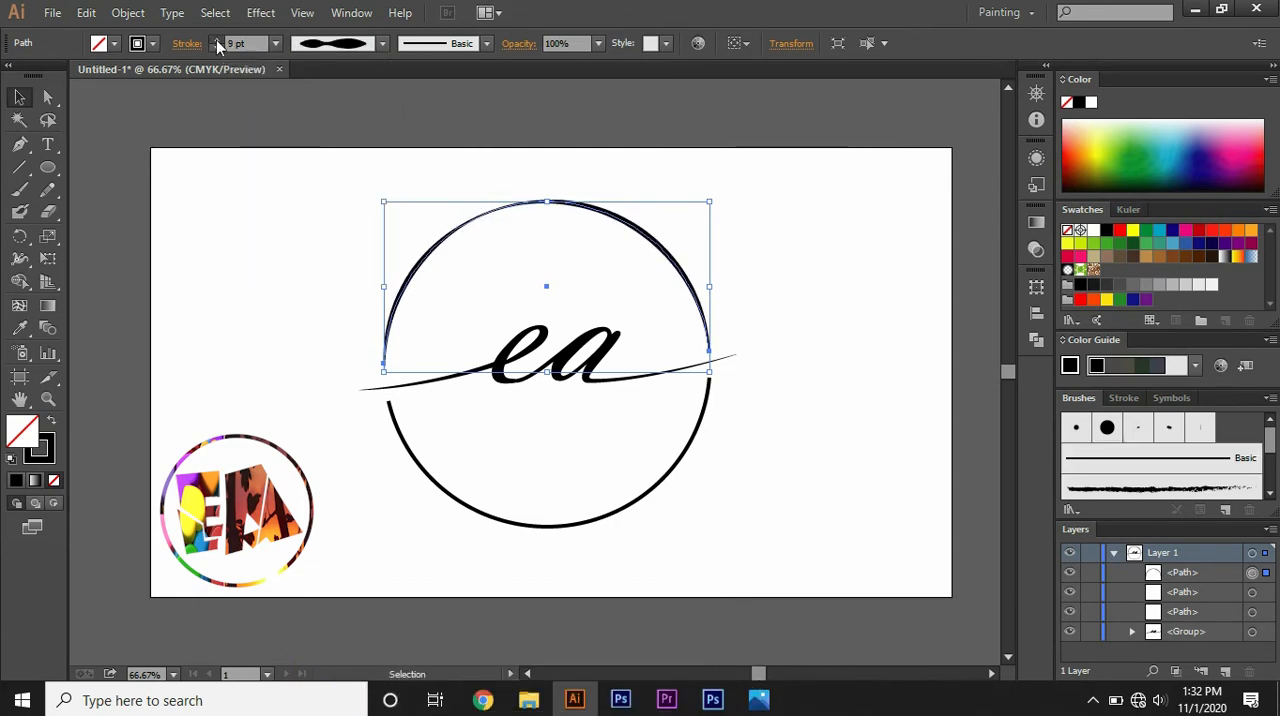
pyautogui.click(216, 40)
pyautogui.click(216, 40)
pyautogui.click(216, 40)
pyautogui.click(216, 40)
pyautogui.click(216, 40)
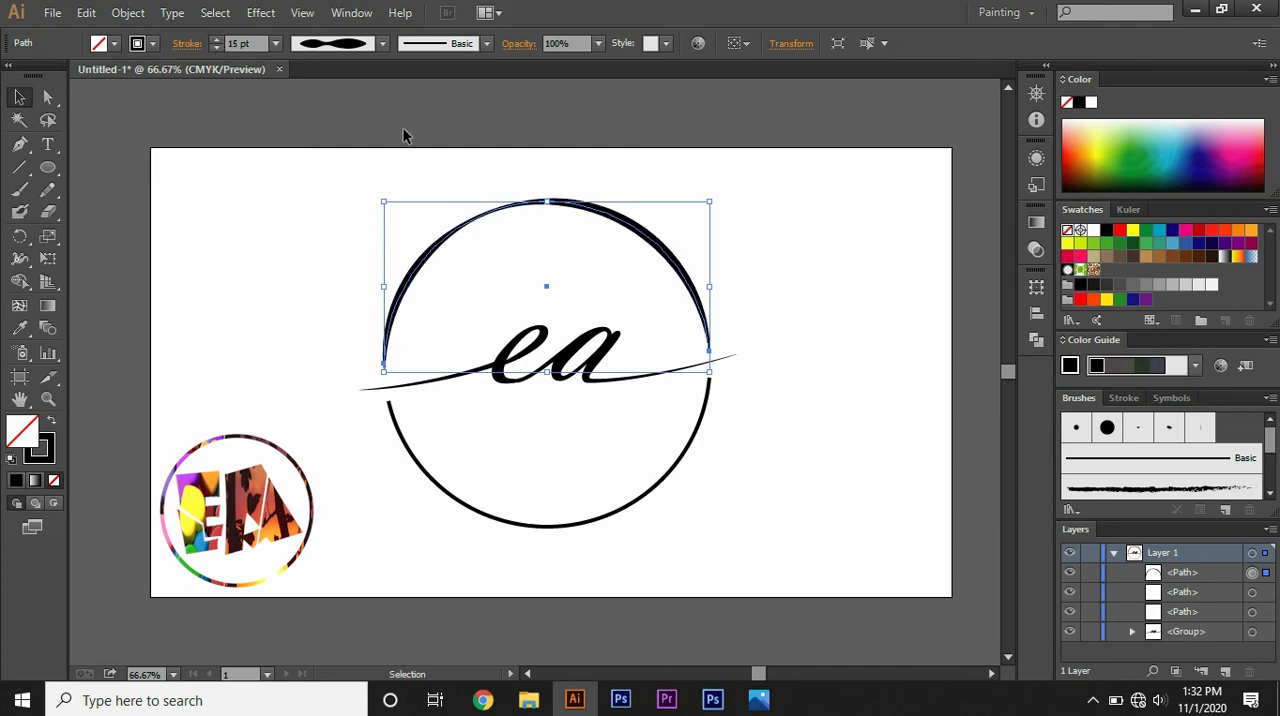
# Step: Apply Width Profile 2 to the circle's lower arc and increase its stroke weight to 15 pt
pyautogui.click(565, 522)
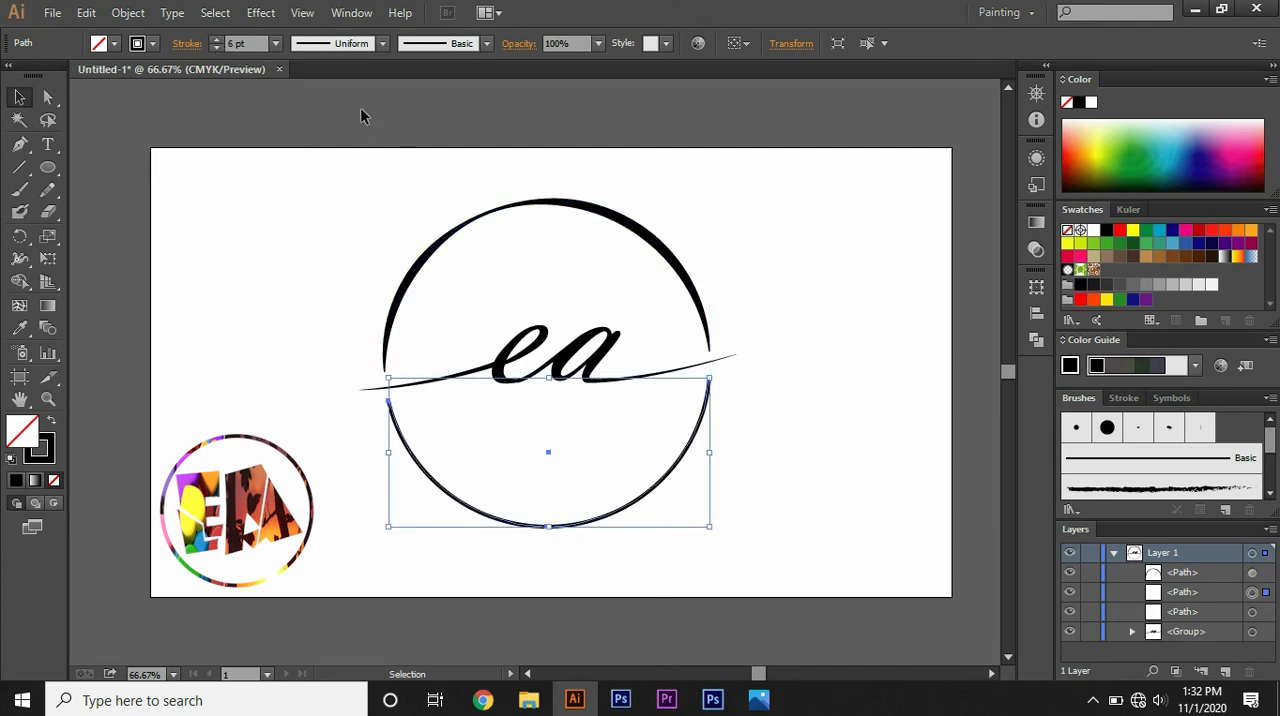
pyautogui.click(380, 50)
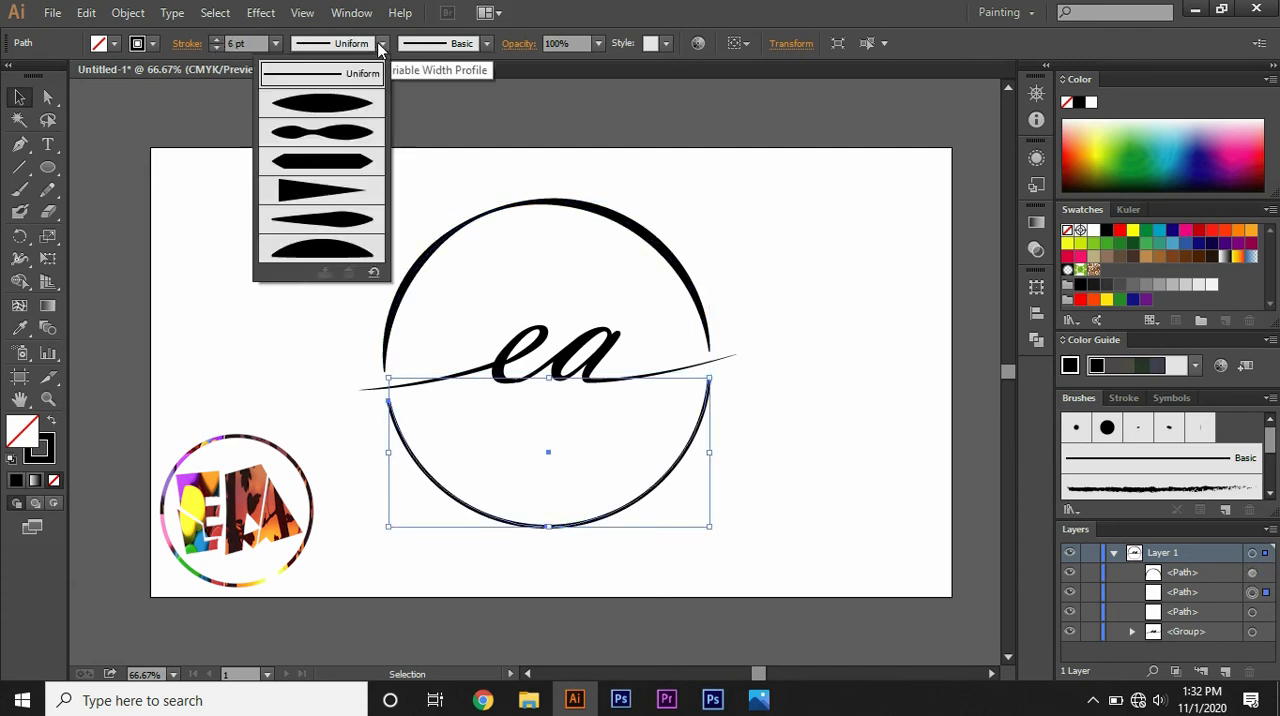
pyautogui.click(360, 140)
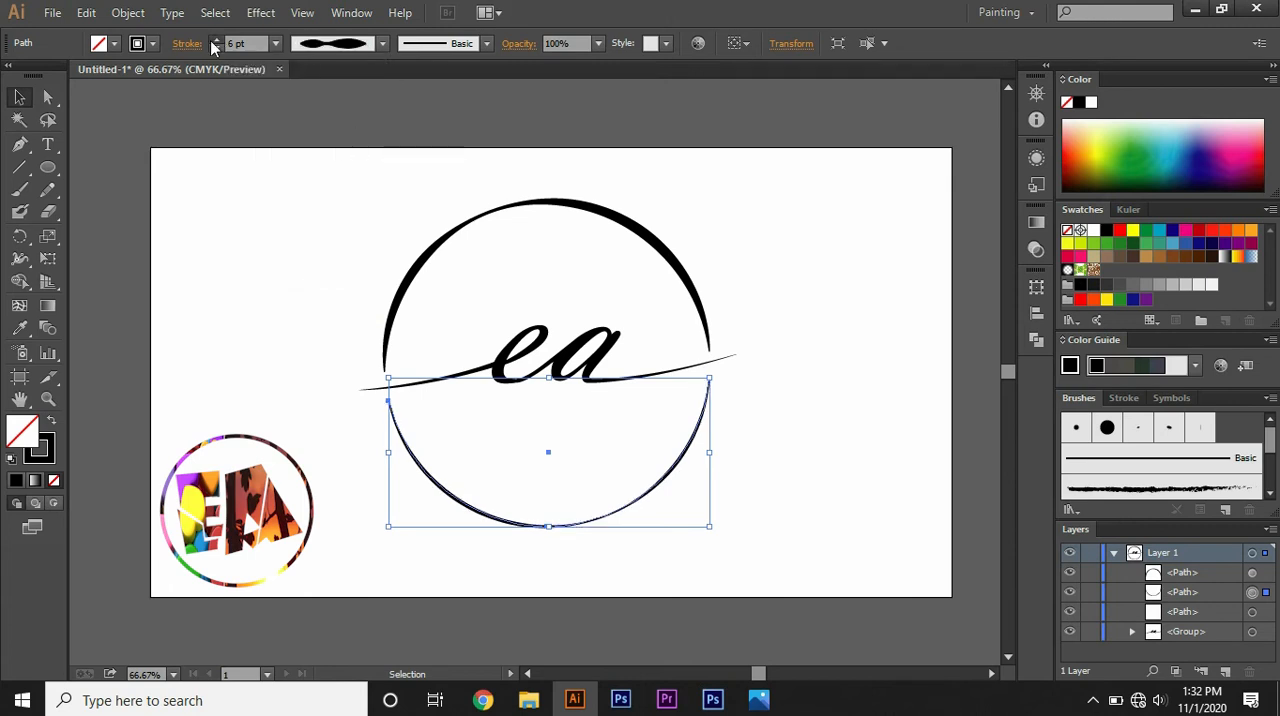
pyautogui.click(214, 39)
pyautogui.click(214, 39)
pyautogui.click(214, 39)
pyautogui.click(214, 39)
pyautogui.click(214, 39)
pyautogui.click(214, 39)
pyautogui.click(214, 39)
pyautogui.click(214, 39)
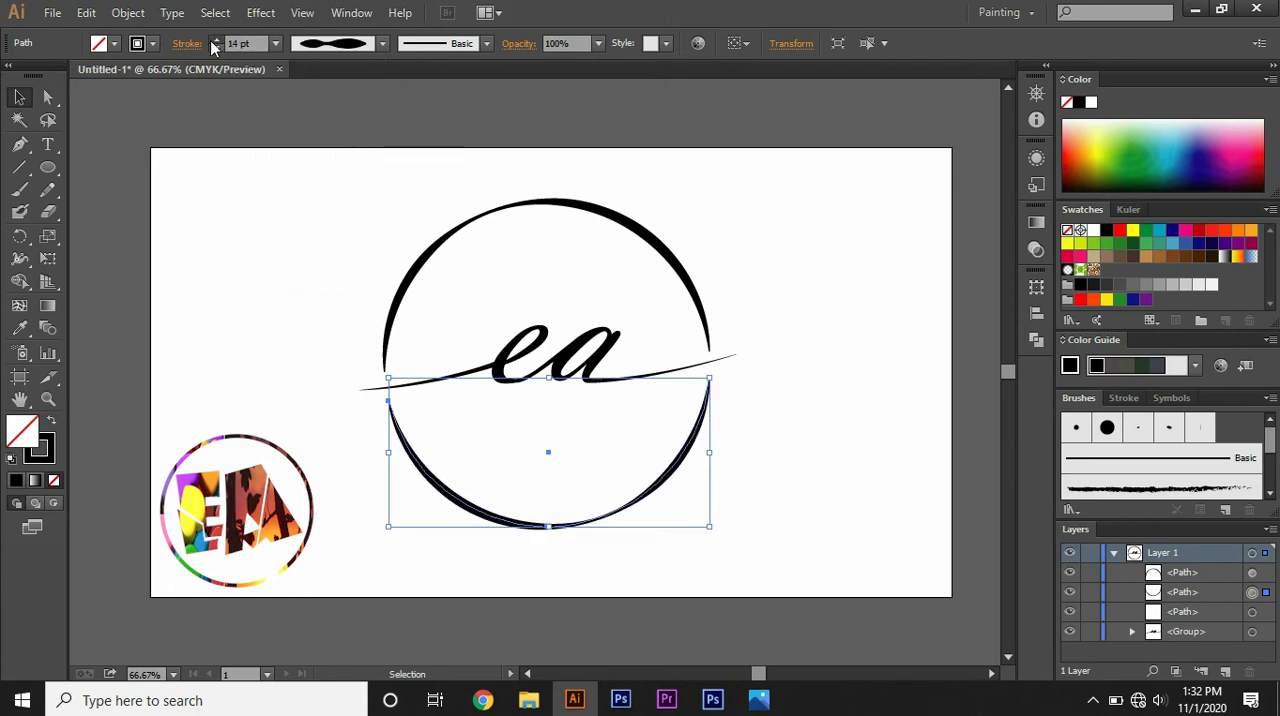
pyautogui.click(214, 39)
pyautogui.click(335, 229)
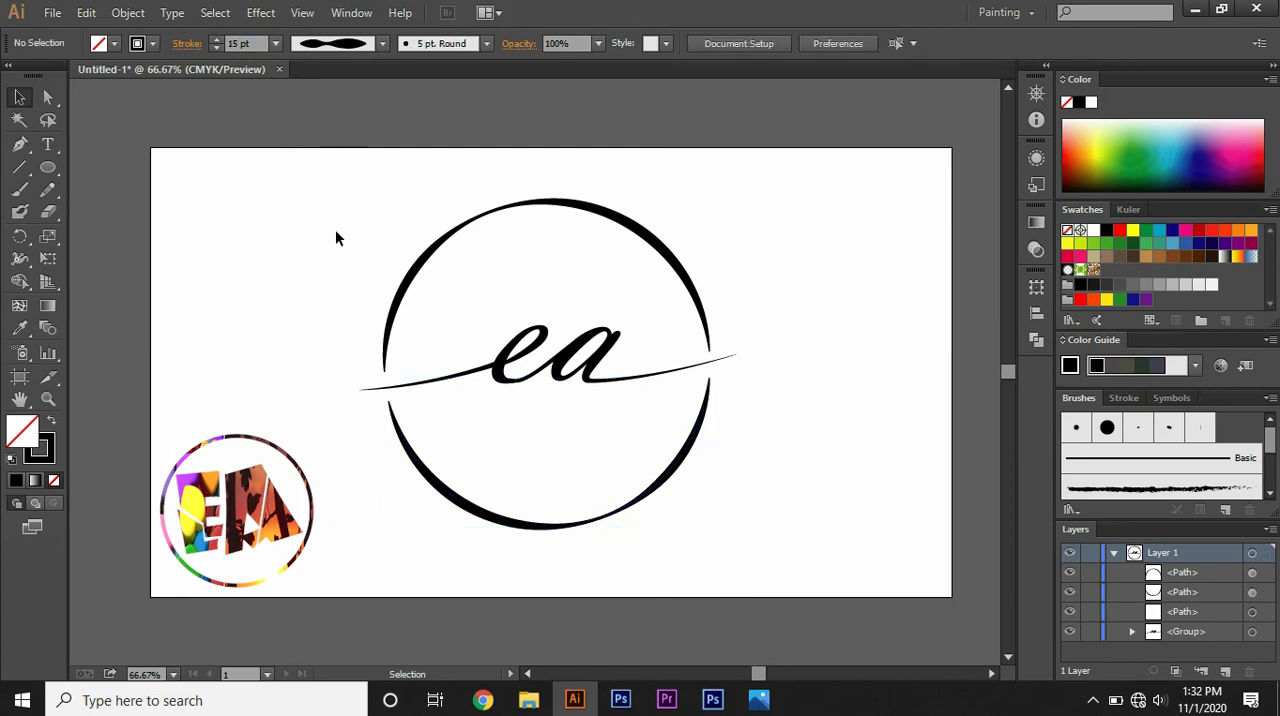
# Step: Add the text "Efficient Atif" just below the "ea" lettering in Vladimir Script at 134 pt
pyautogui.click(47, 144)
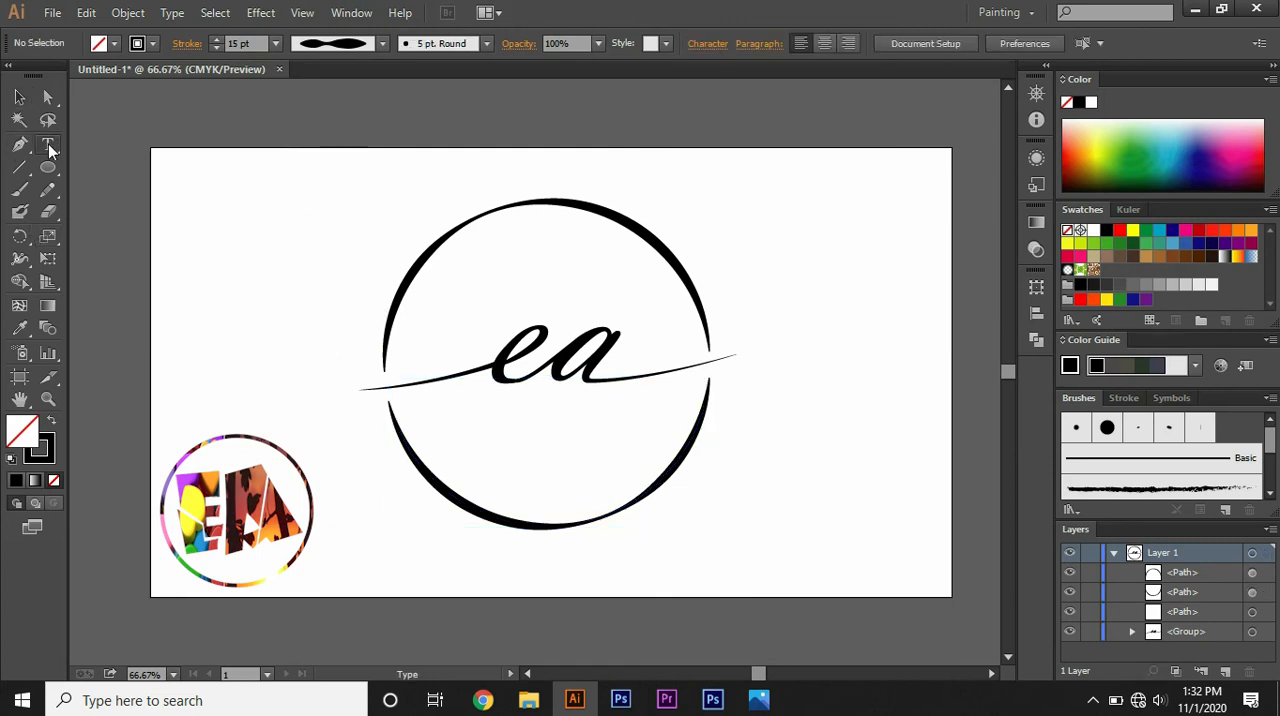
pyautogui.click(490, 412)
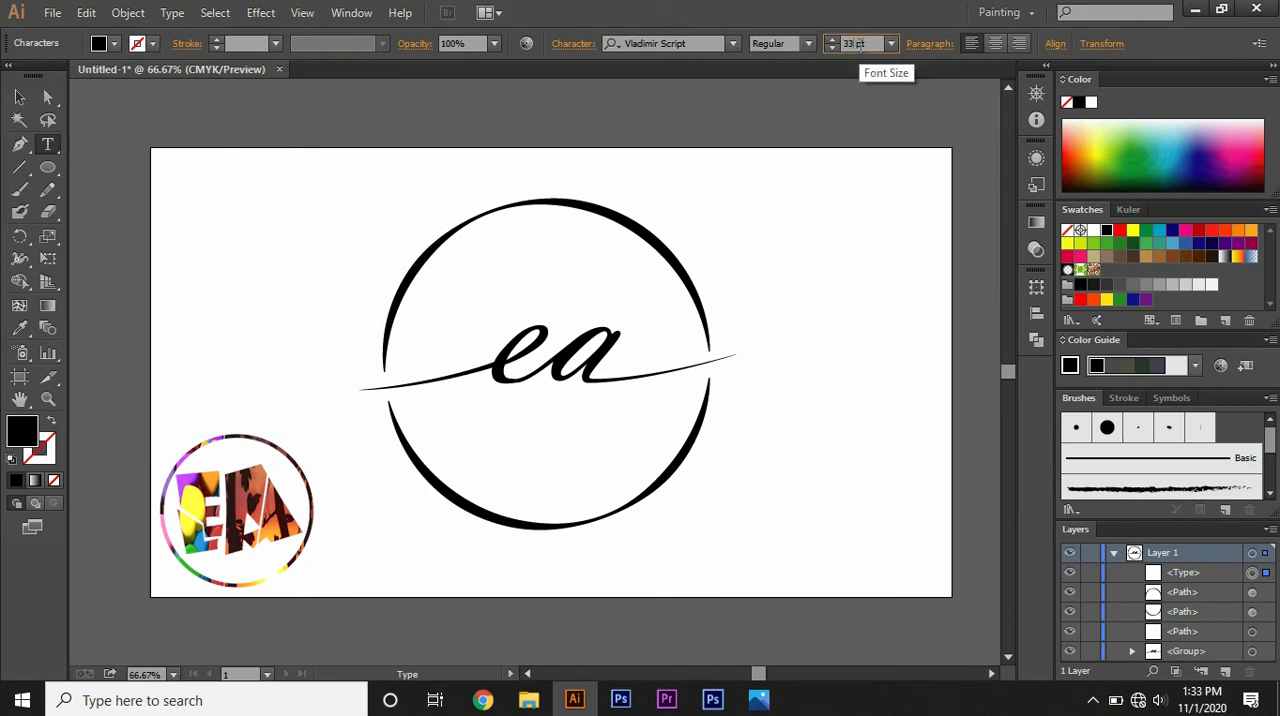
pyautogui.press('BackSpace')
pyautogui.press('BackSpace')
pyautogui.write('134')
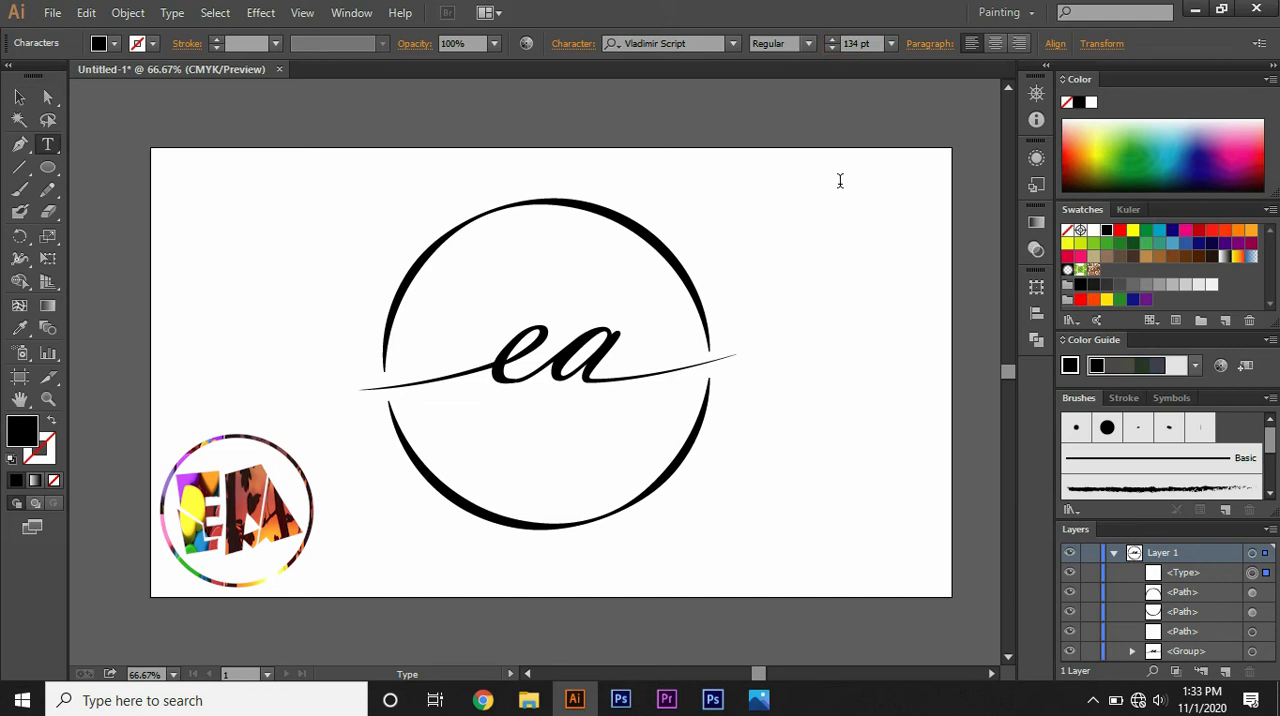
pyautogui.write('E')
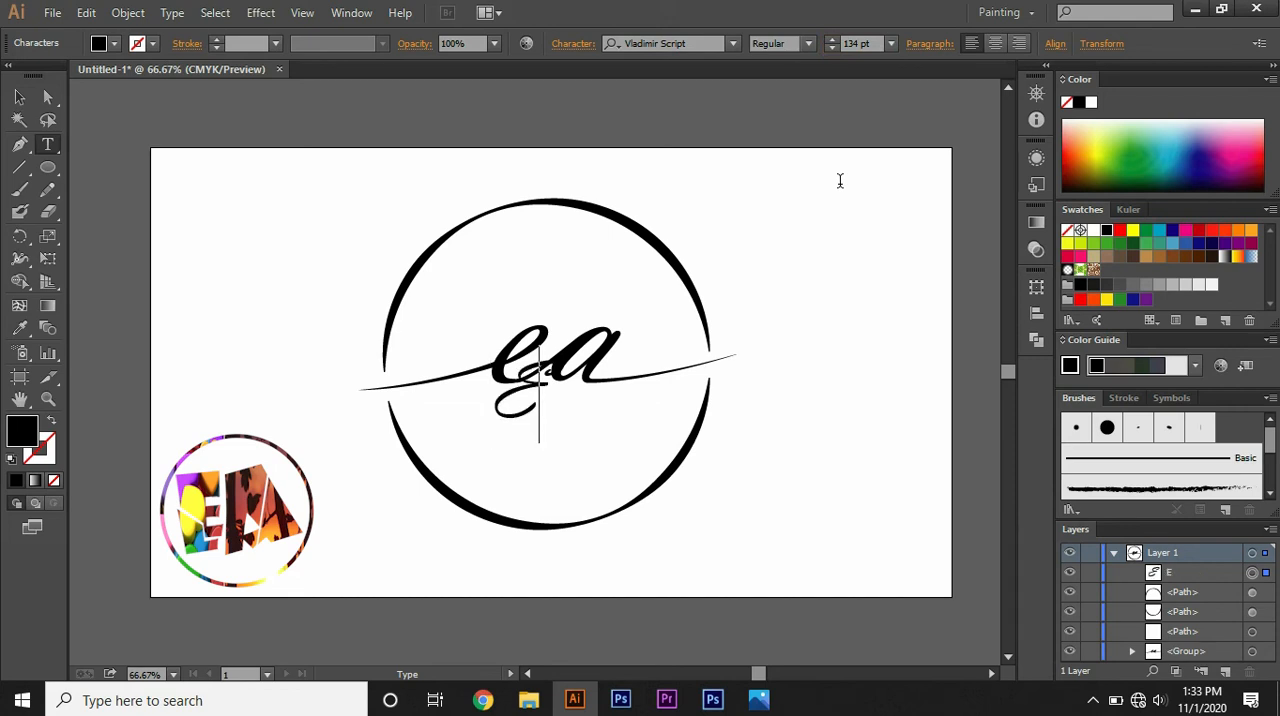
pyautogui.write('ffic')
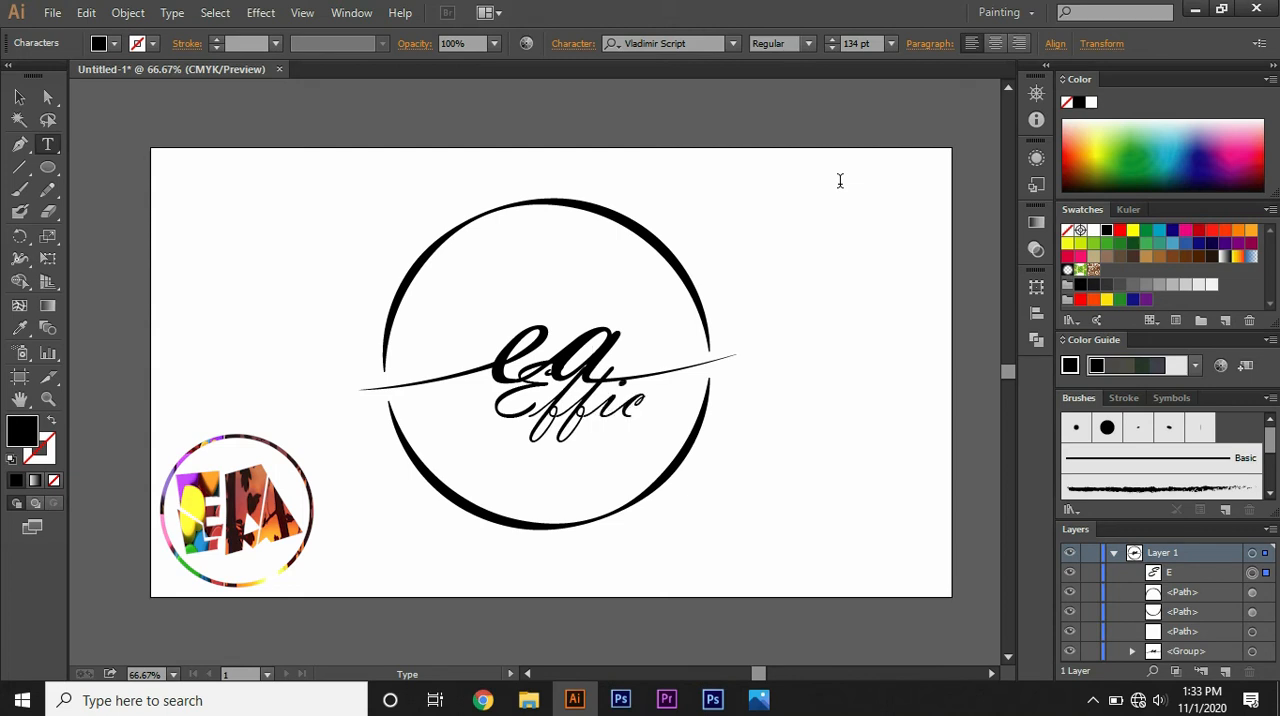
pyautogui.write('ient')
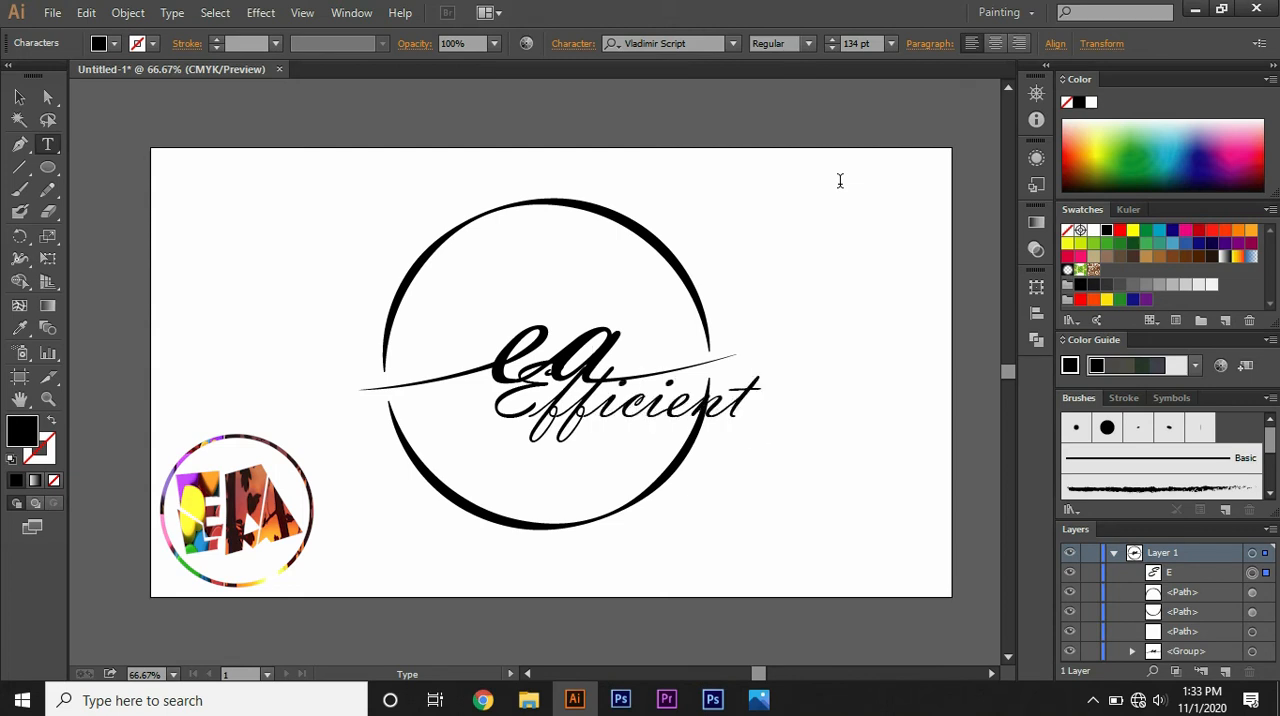
pyautogui.write(' A')
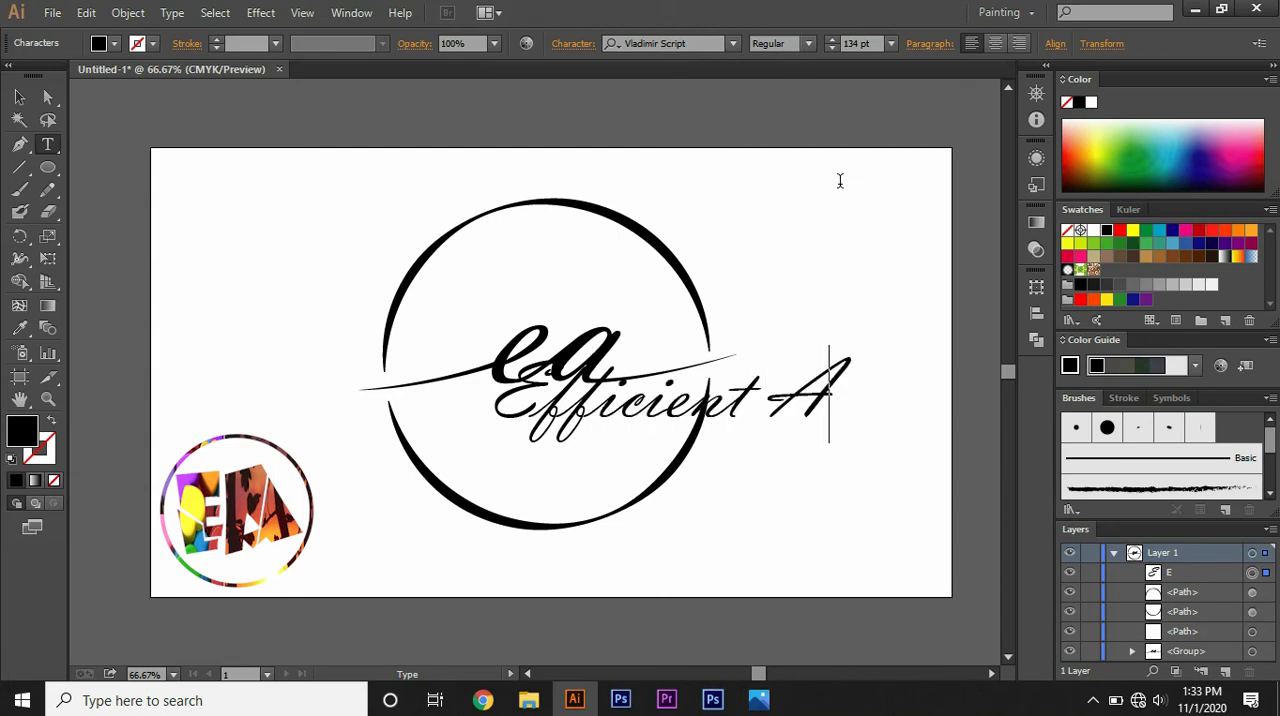
pyautogui.write('tif')
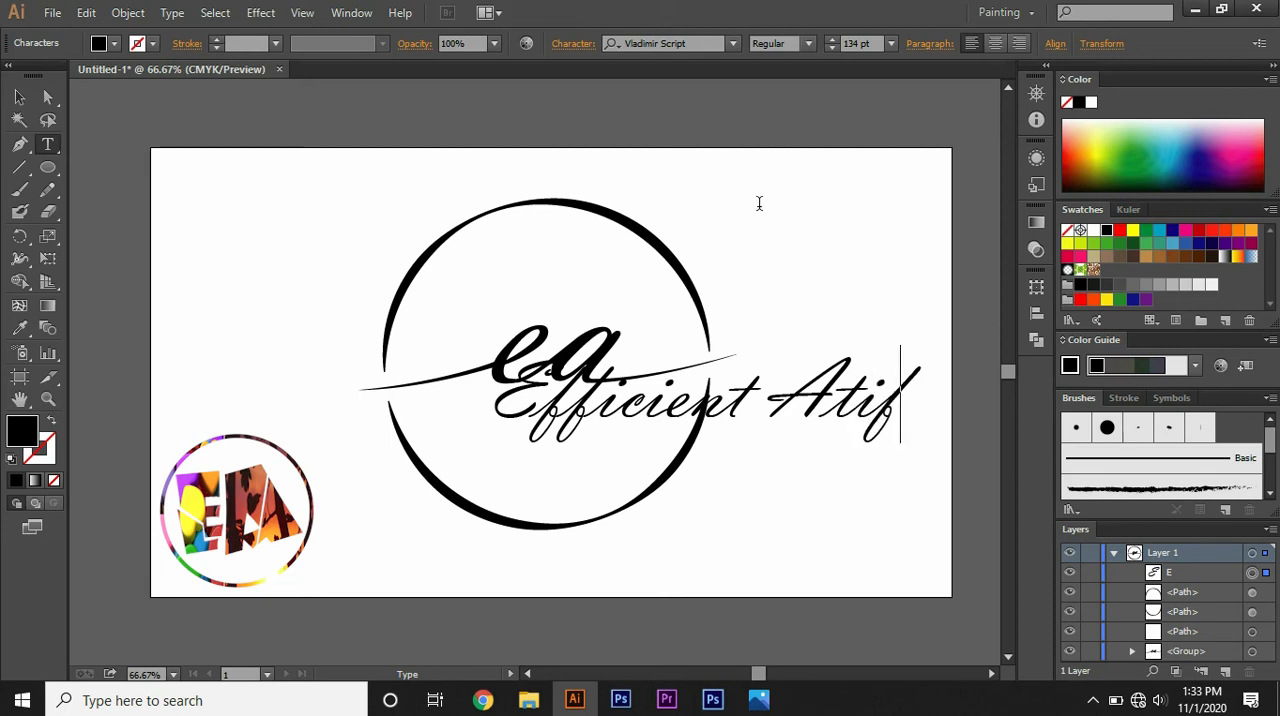
# Step: Scale the "Efficient Atif" text down to about 62 pt and center it beneath the "ea" lettering
pyautogui.click(19, 97)
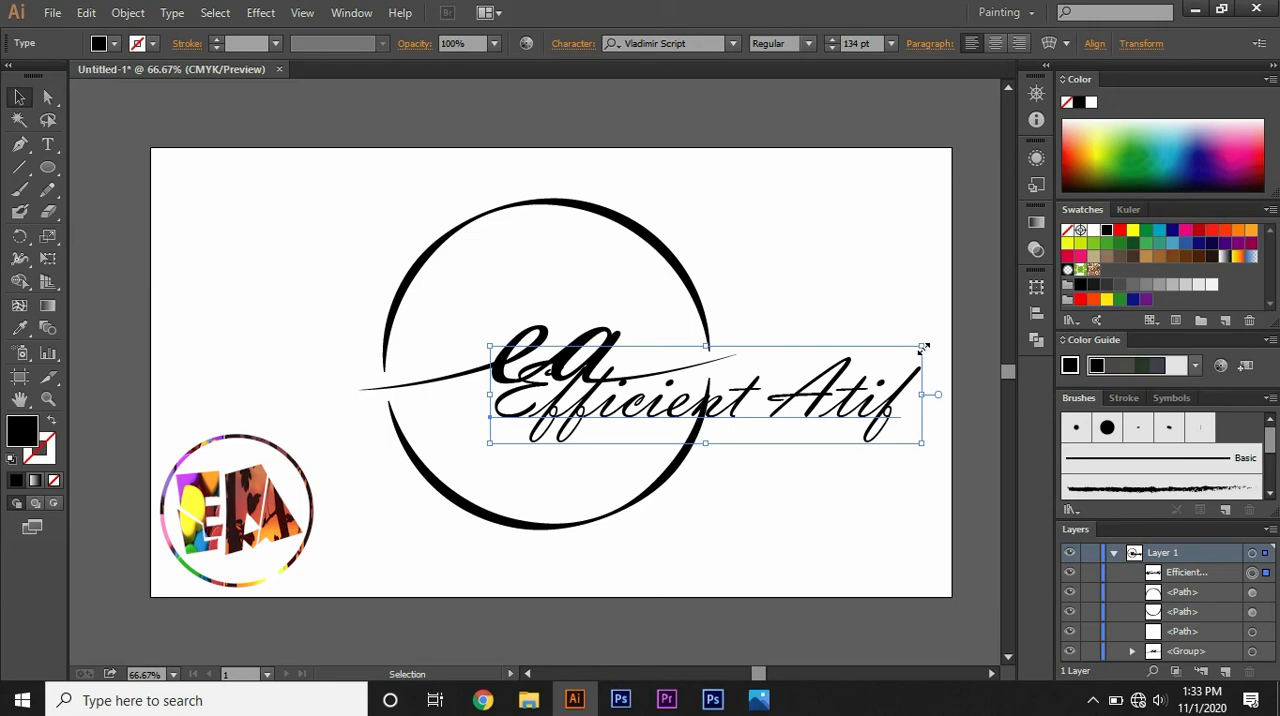
pyautogui.moveTo(922, 348); pyautogui.dragTo(643, 400)
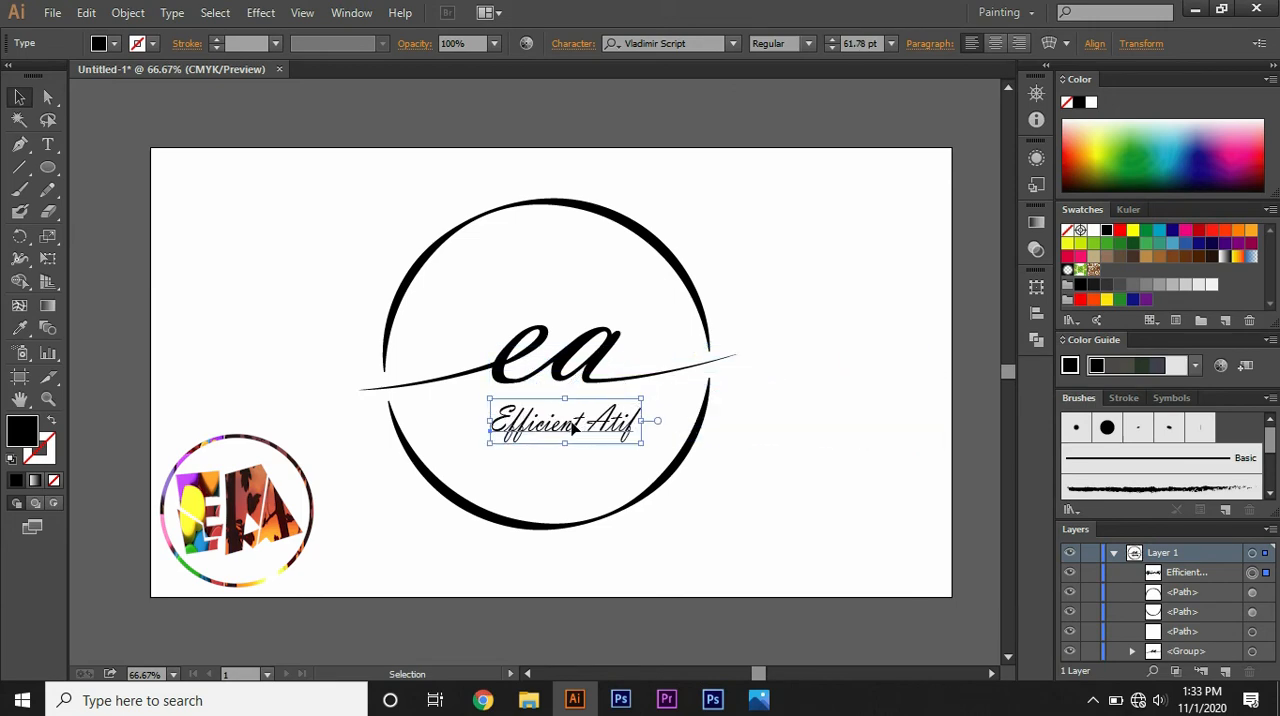
pyautogui.moveTo(573, 425); pyautogui.dragTo(558, 418)
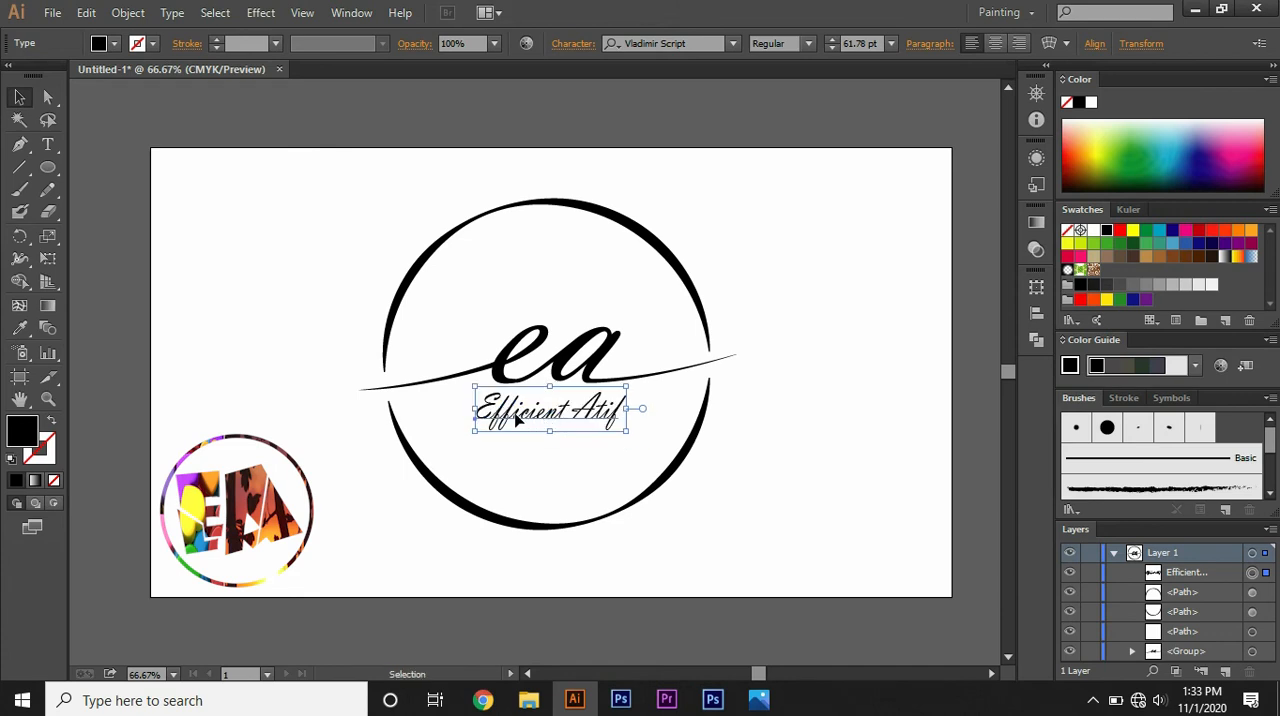
# Step: Stretch the "Efficient Atif" text horizontally on both sides so it nearly fills the width inside the circle
pyautogui.moveTo(474, 408); pyautogui.dragTo(445, 408)
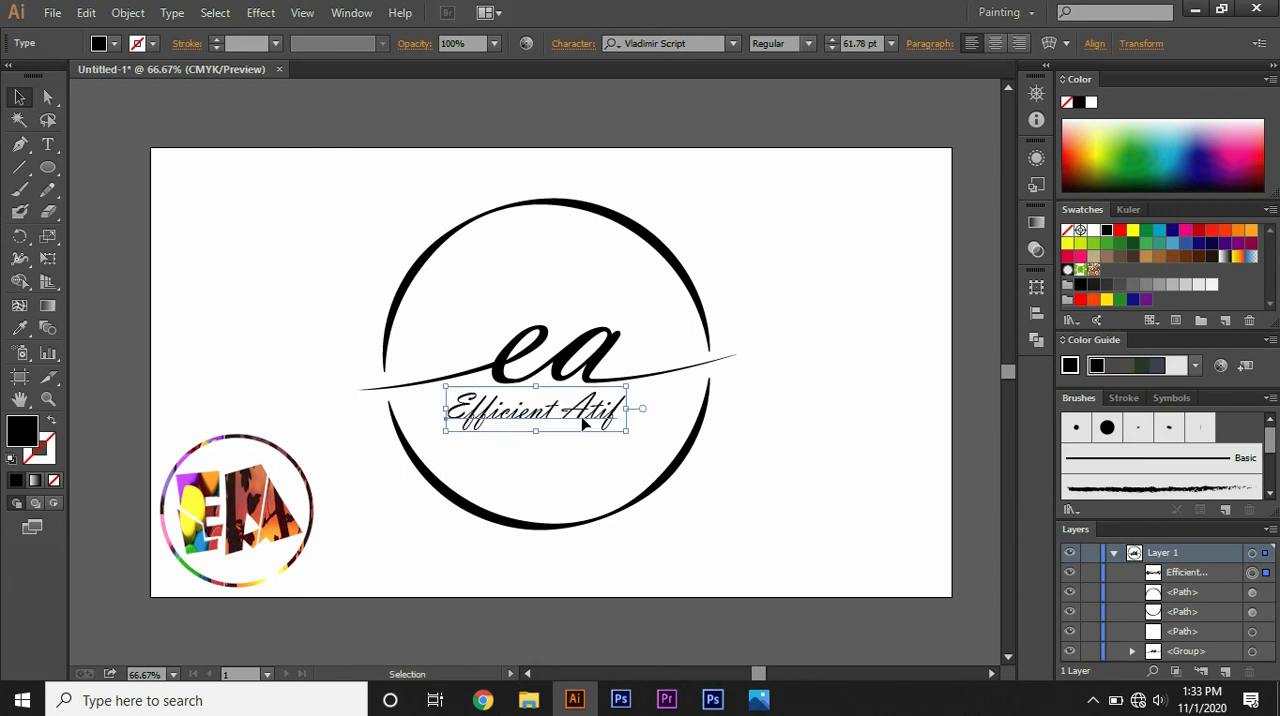
pyautogui.moveTo(628, 410); pyautogui.dragTo(665, 412)
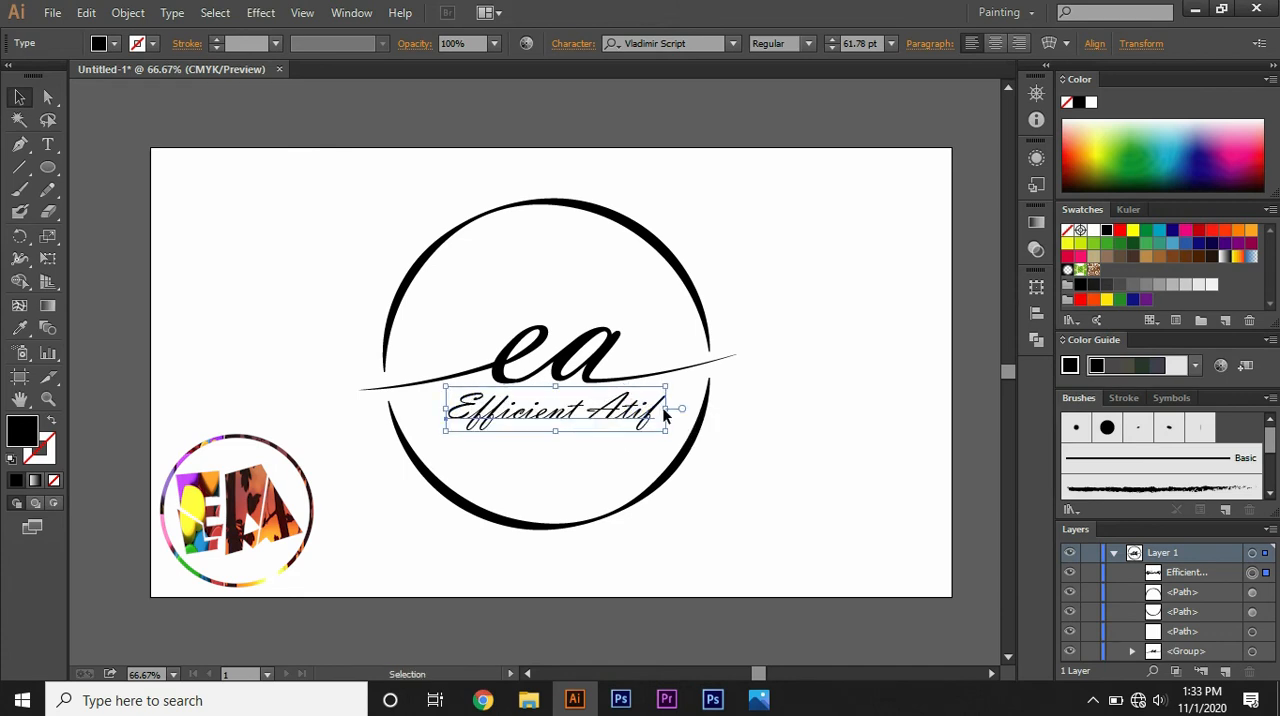
pyautogui.moveTo(557, 415); pyautogui.dragTo(558, 415)
pyautogui.click(541, 482)
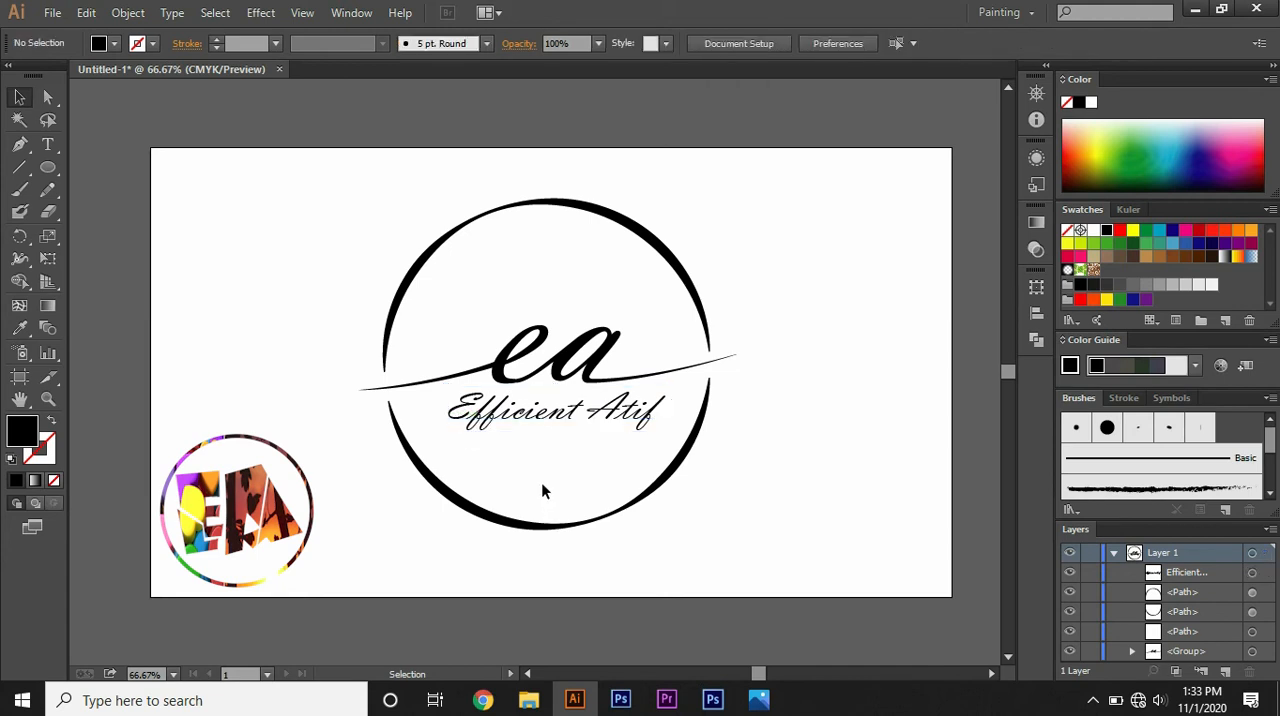
# Step: Try the Blackadder ITC font on the "Efficient Atif" text
pyautogui.click(545, 418)
pyautogui.click(733, 44)
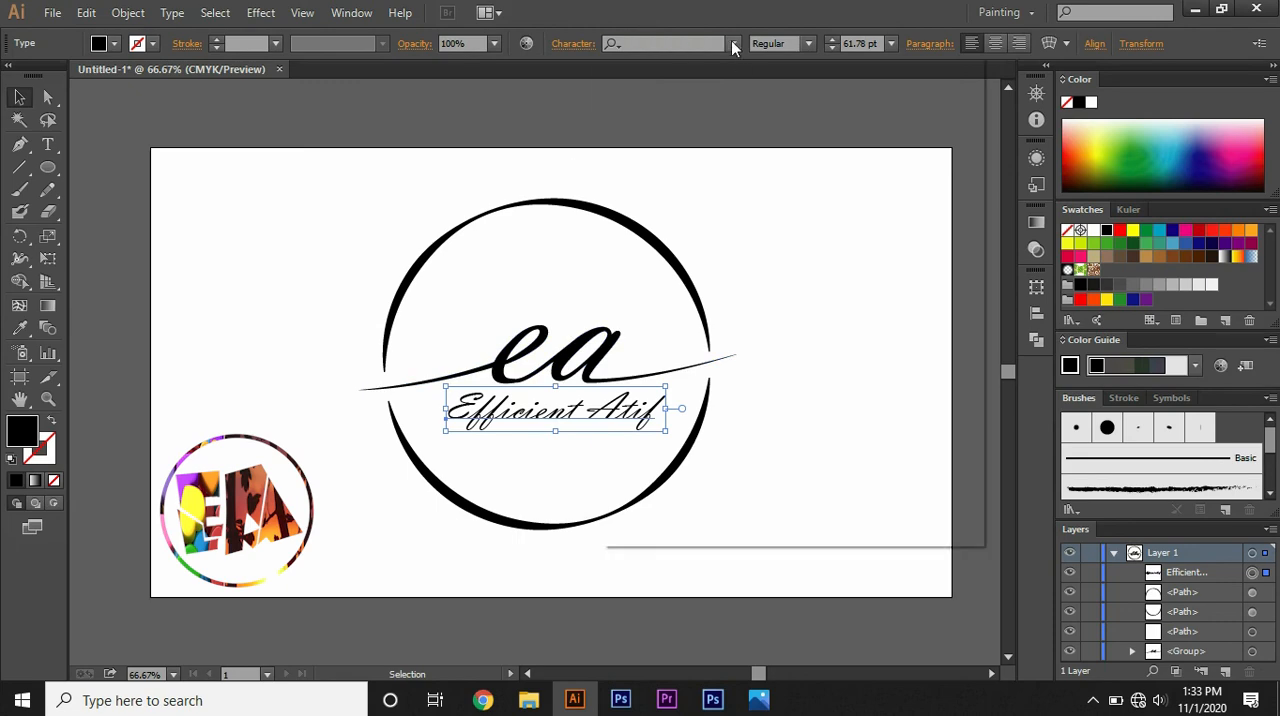
pyautogui.moveTo(979, 437); pyautogui.dragTo(959, 80)
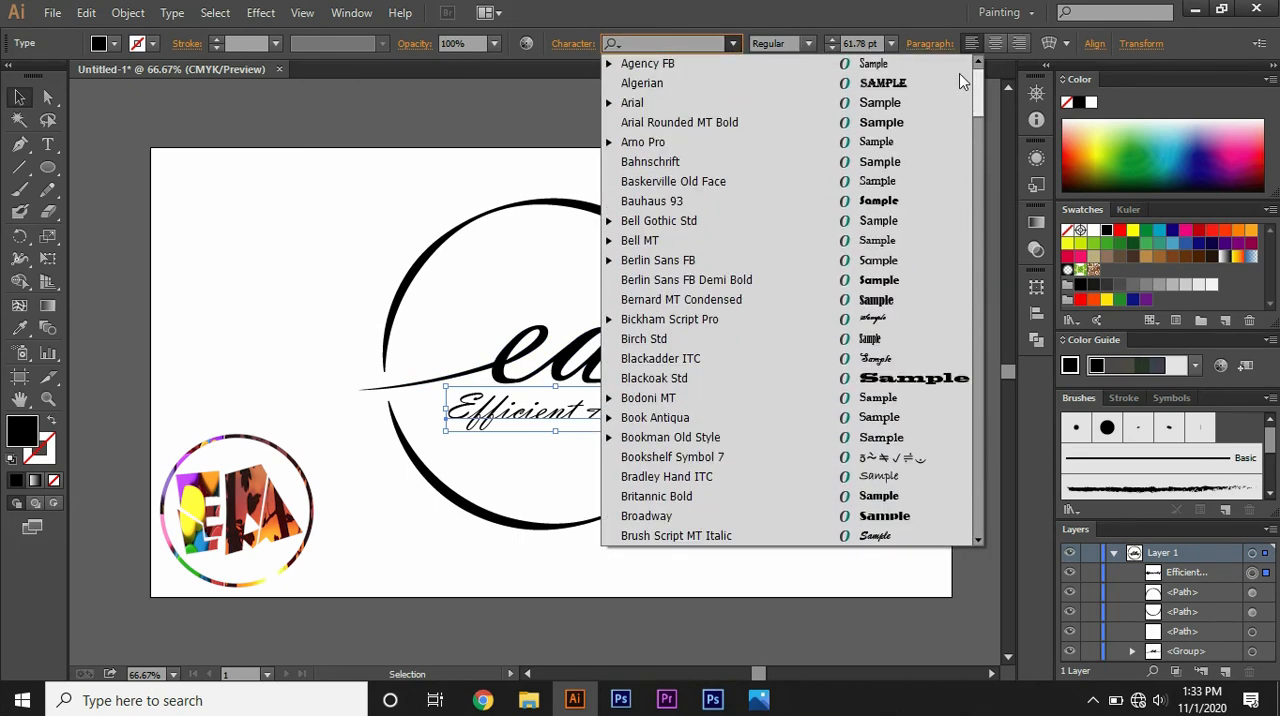
pyautogui.click(873, 358)
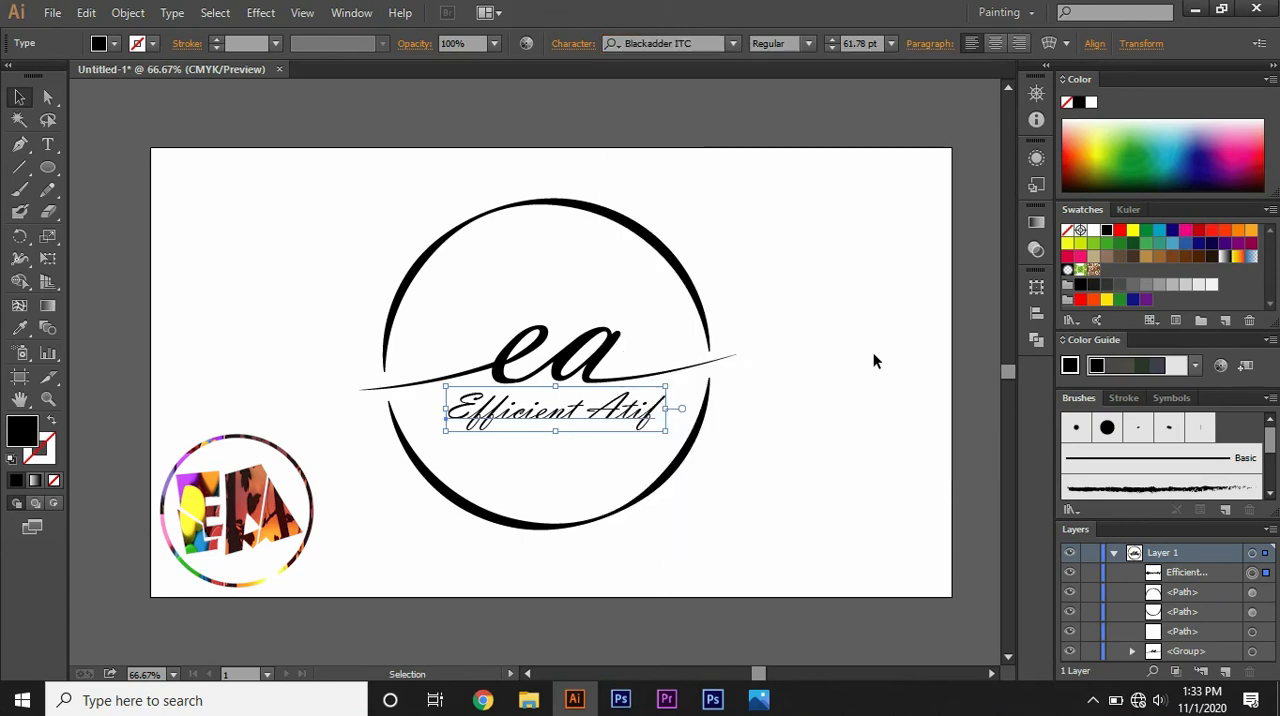
# Step: Set the "Efficient Atif" text in Bickham Script Pro and widen it horizontally within the circle
pyautogui.click(735, 45)
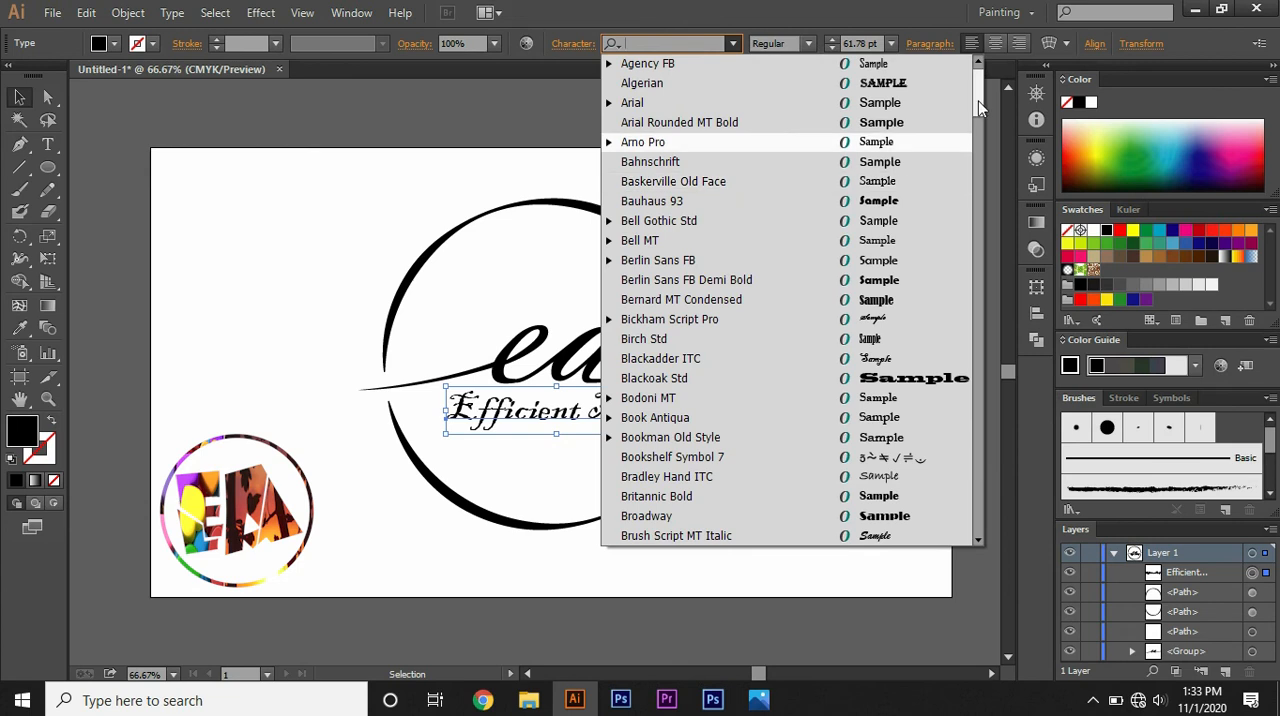
pyautogui.click(866, 319)
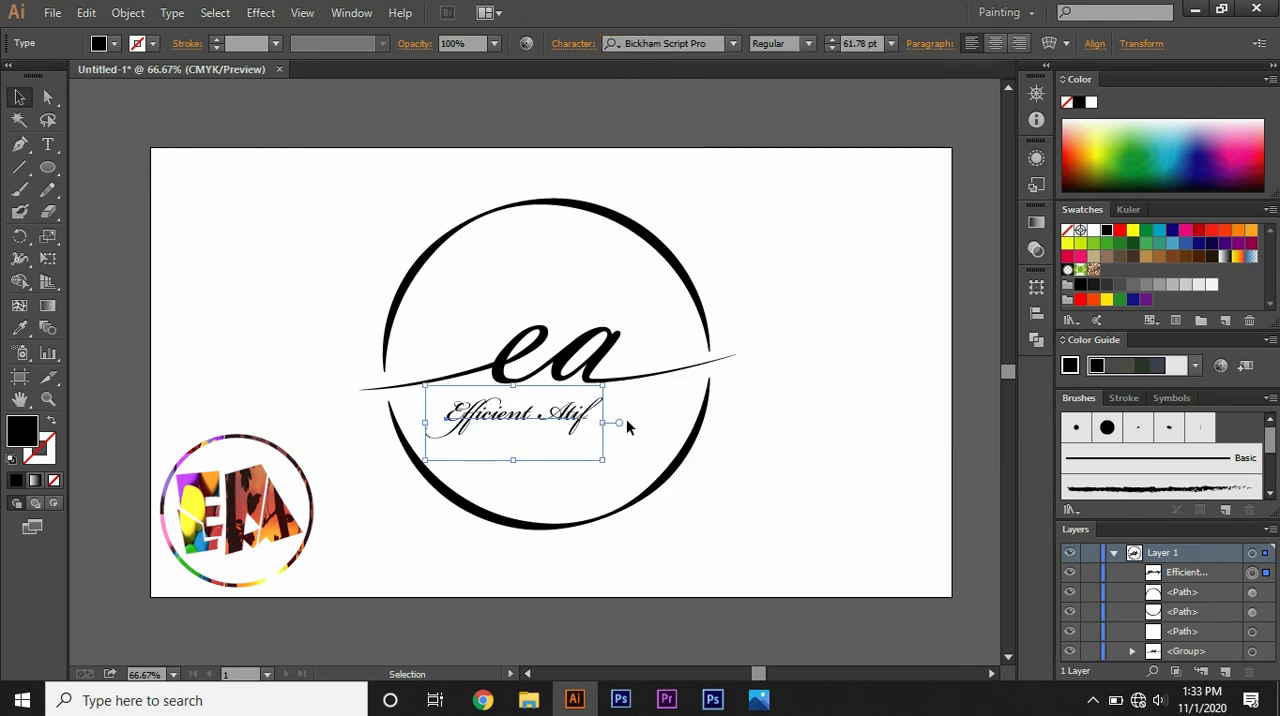
pyautogui.moveTo(603, 422); pyautogui.dragTo(668, 422)
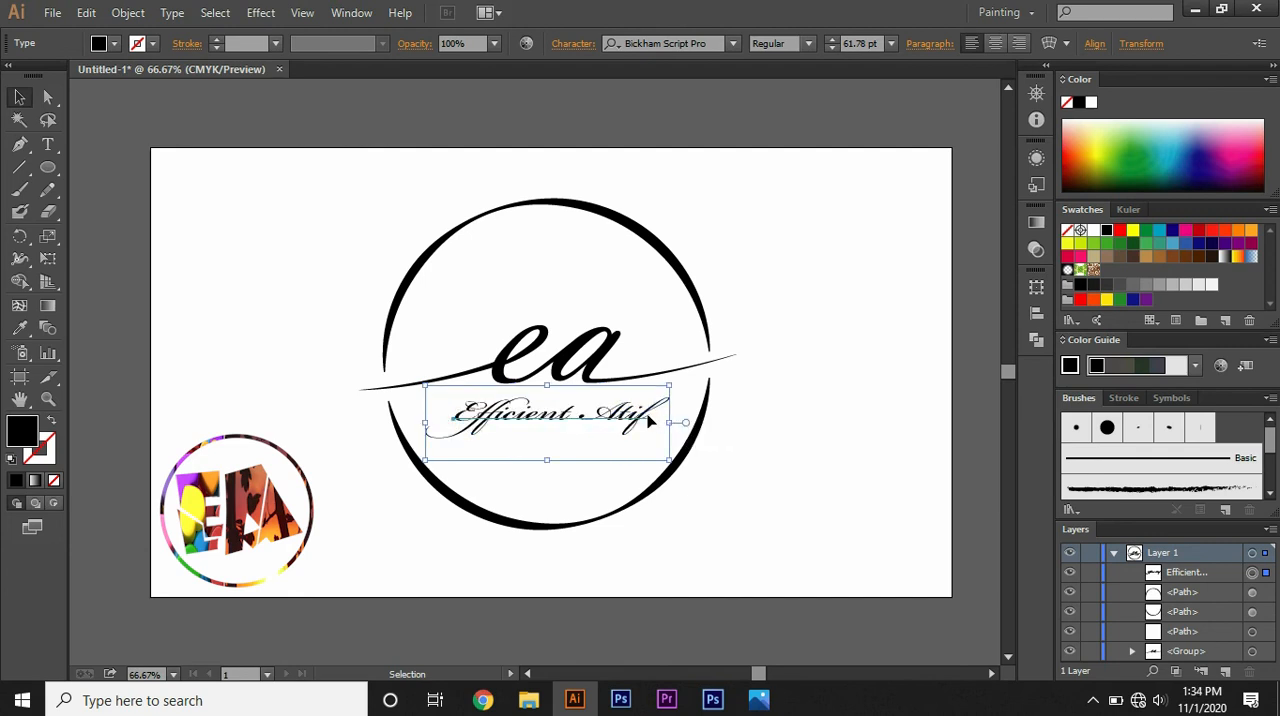
pyautogui.moveTo(668, 422); pyautogui.dragTo(671, 422)
# Step: Stretch the "Efficient Atif" text taller to about 81 pt and move it slightly up beneath the "ea" lettering
pyautogui.moveTo(550, 461); pyautogui.dragTo(548, 484)
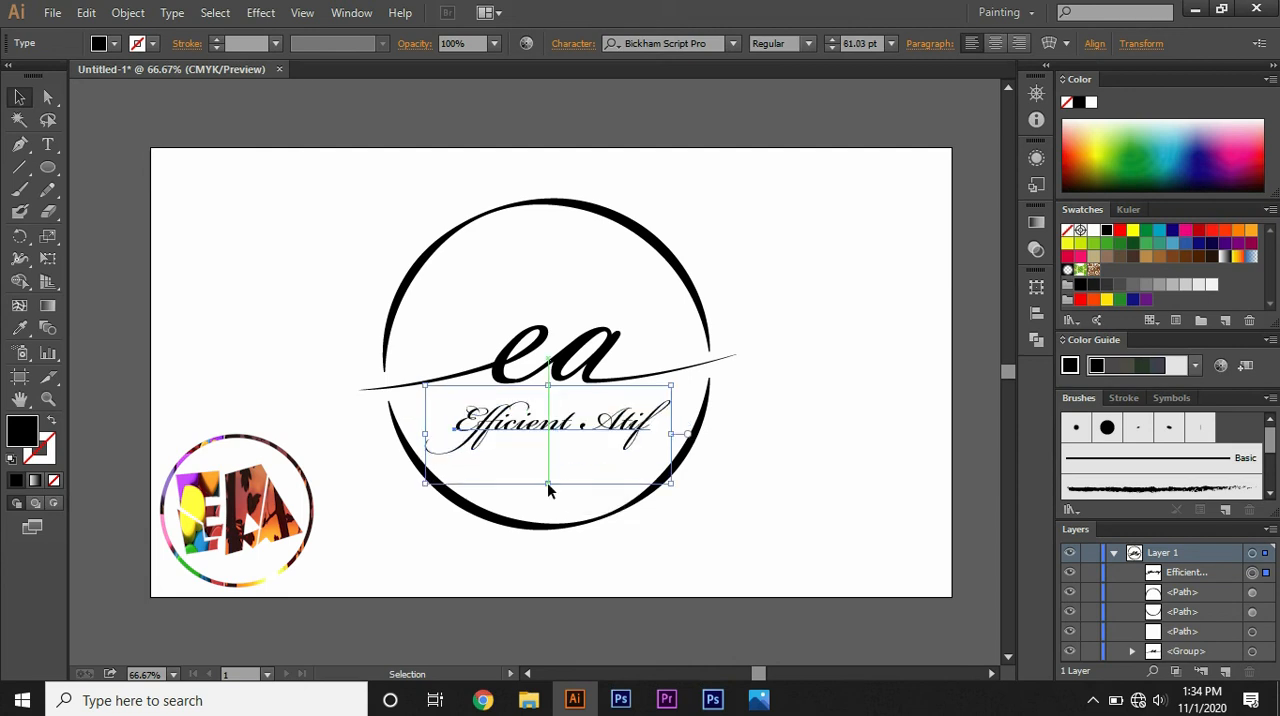
pyautogui.moveTo(552, 431); pyautogui.dragTo(552, 422)
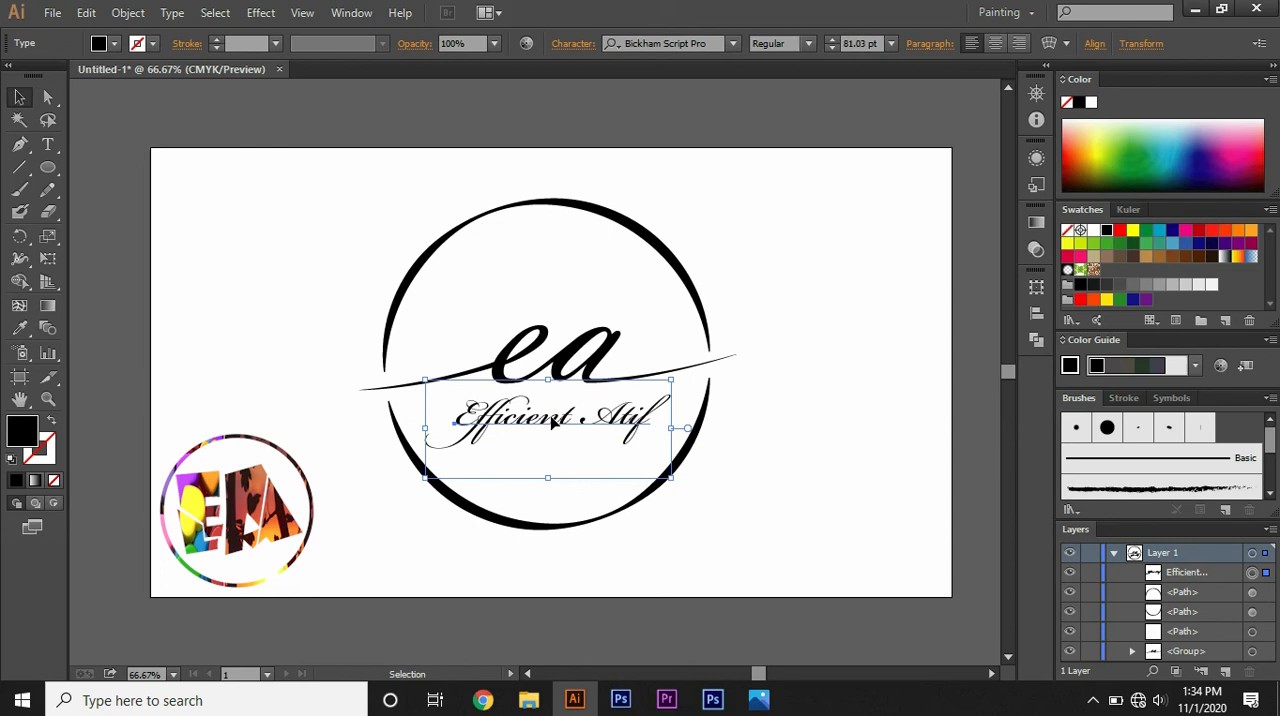
pyautogui.click(737, 403)
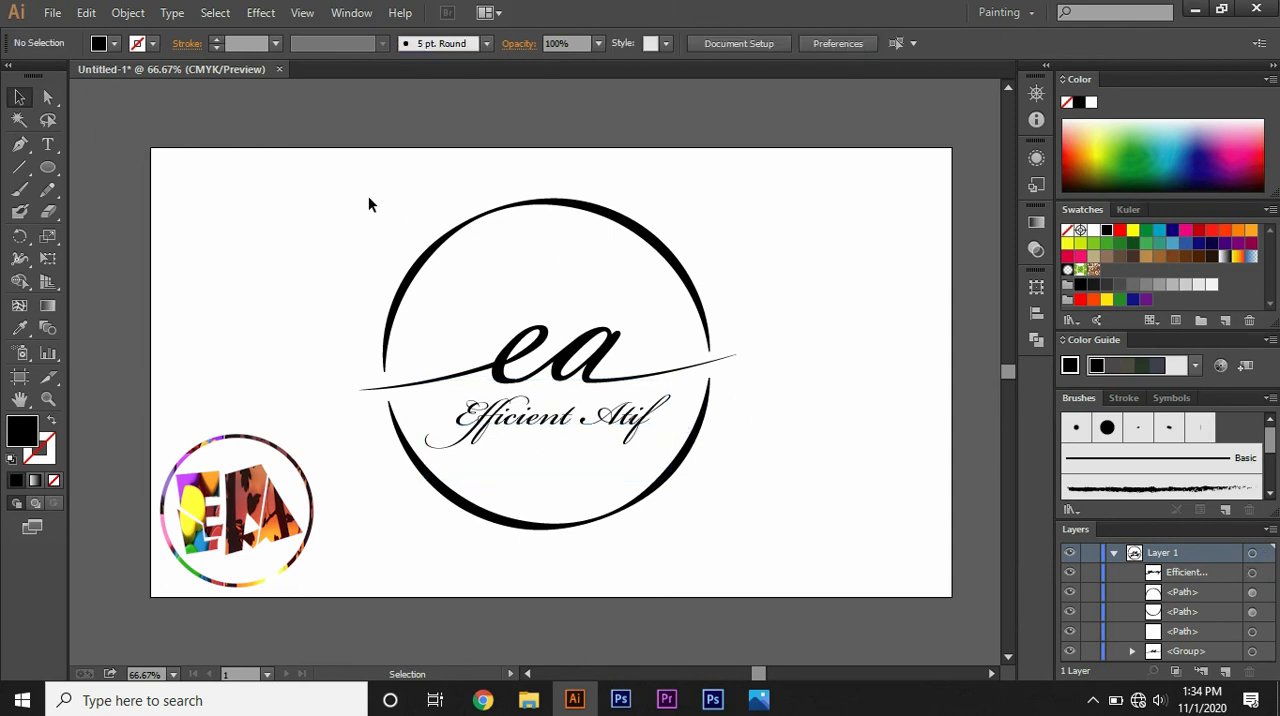
# Step: Group all the logo artwork: both arcs, the "ea" lettering with its swashes, and the text beneath it
pyautogui.moveTo(364, 190)
pyautogui.mouseDown()
pyautogui.moveTo(556, 356)
pyautogui.moveTo(734, 463)
pyautogui.moveTo(751, 545)
pyautogui.mouseUp()
pyautogui.rightClick(556, 350)
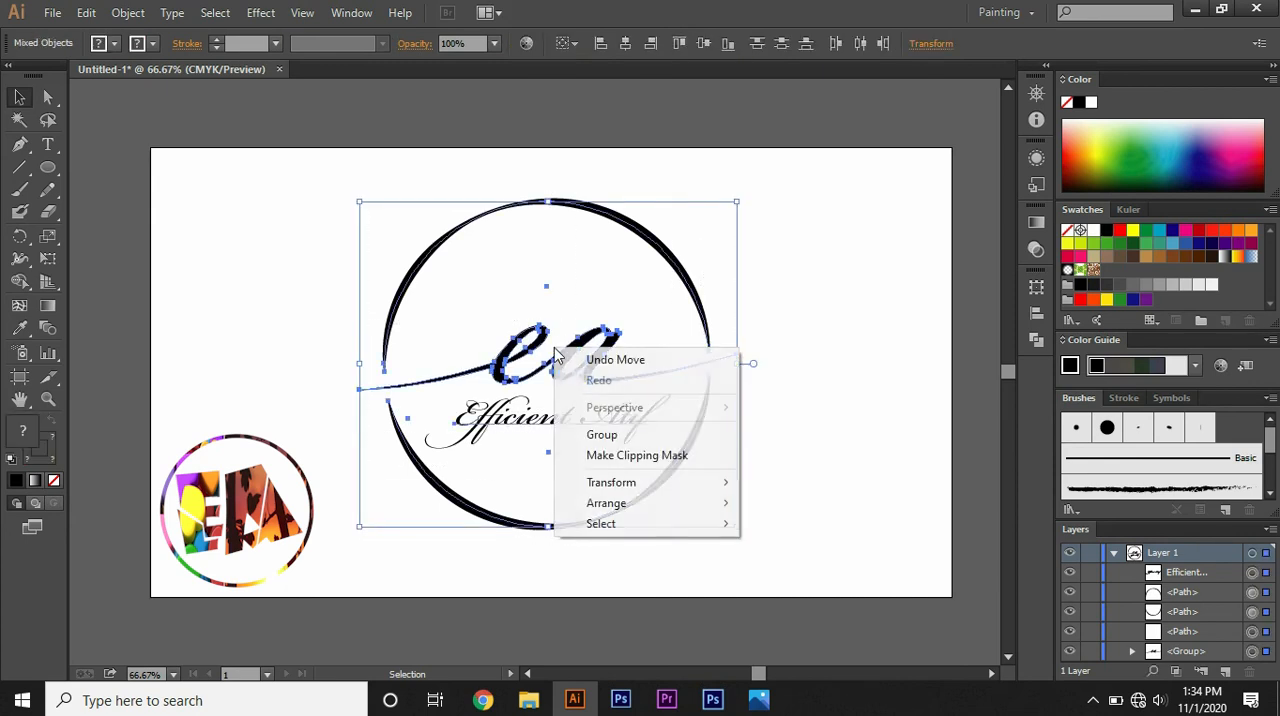
pyautogui.click(617, 443)
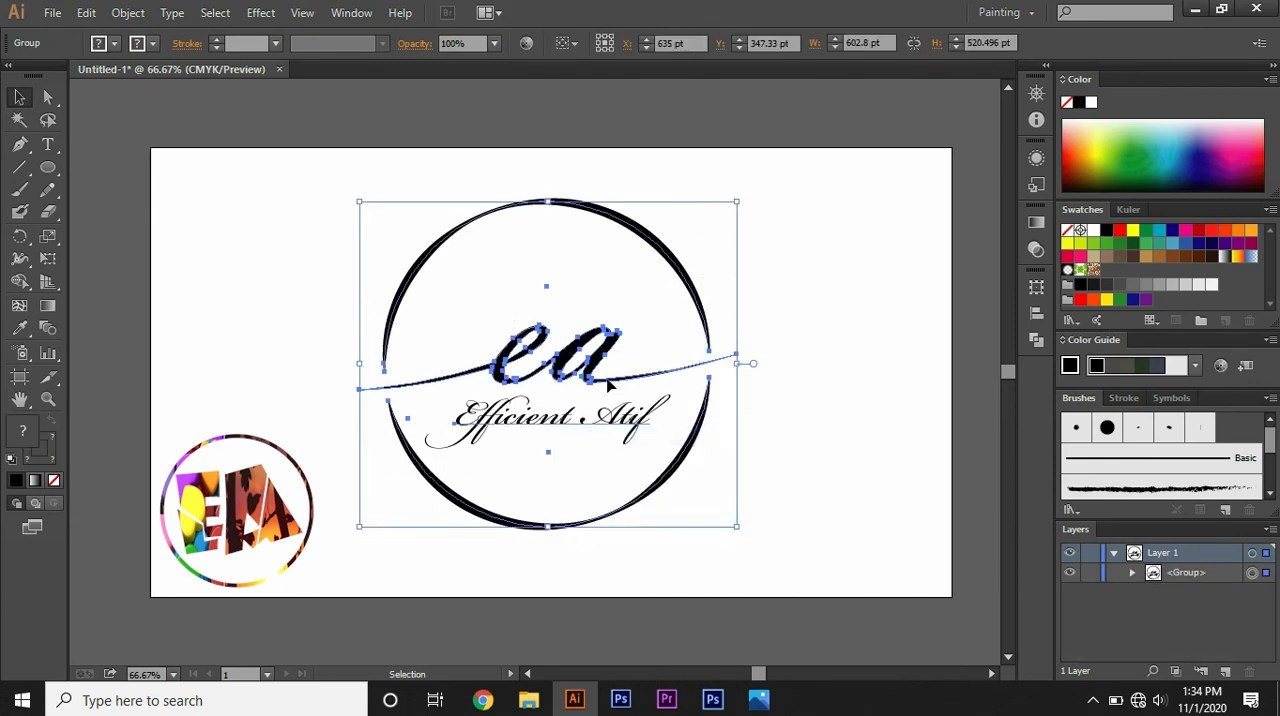
pyautogui.click(873, 418)
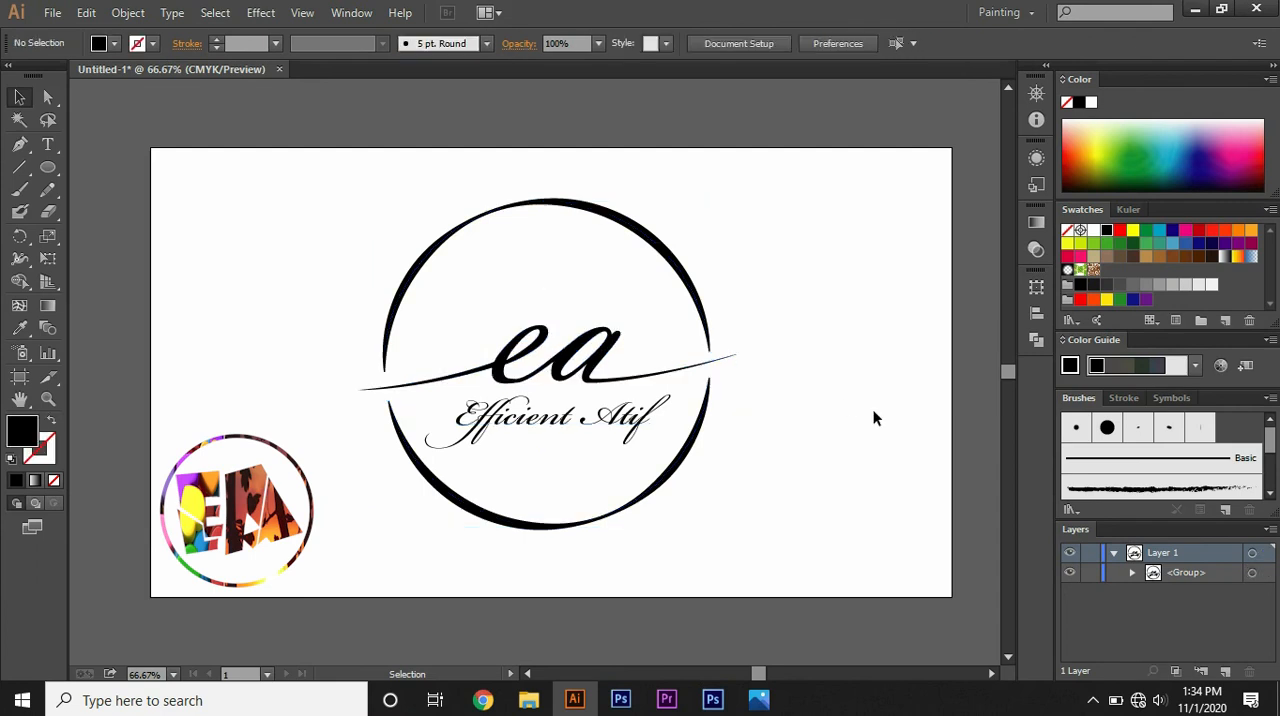
# Step: Copy the grouped logo artwork and paste it into the blank Photoshop document as a Smart Object
pyautogui.click(567, 343)
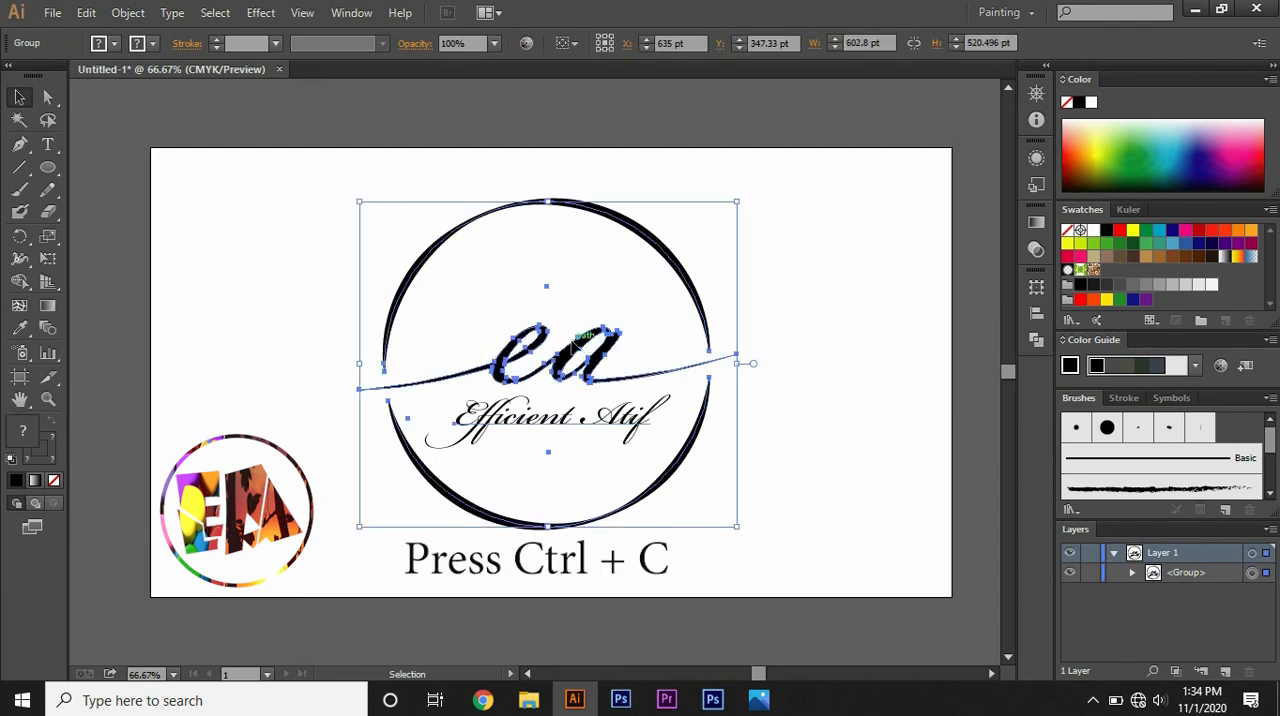
pyautogui.hotkey('ctrl', 'c')
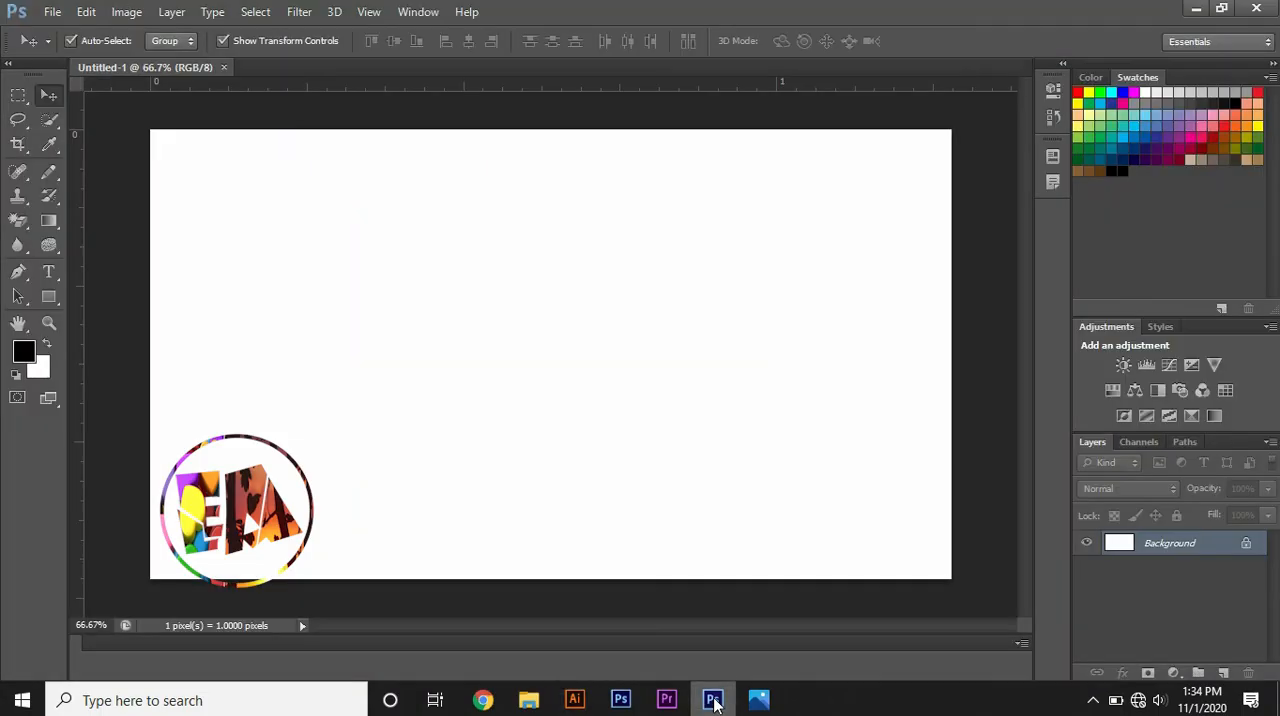
pyautogui.hotkey('ctrl', 'v')
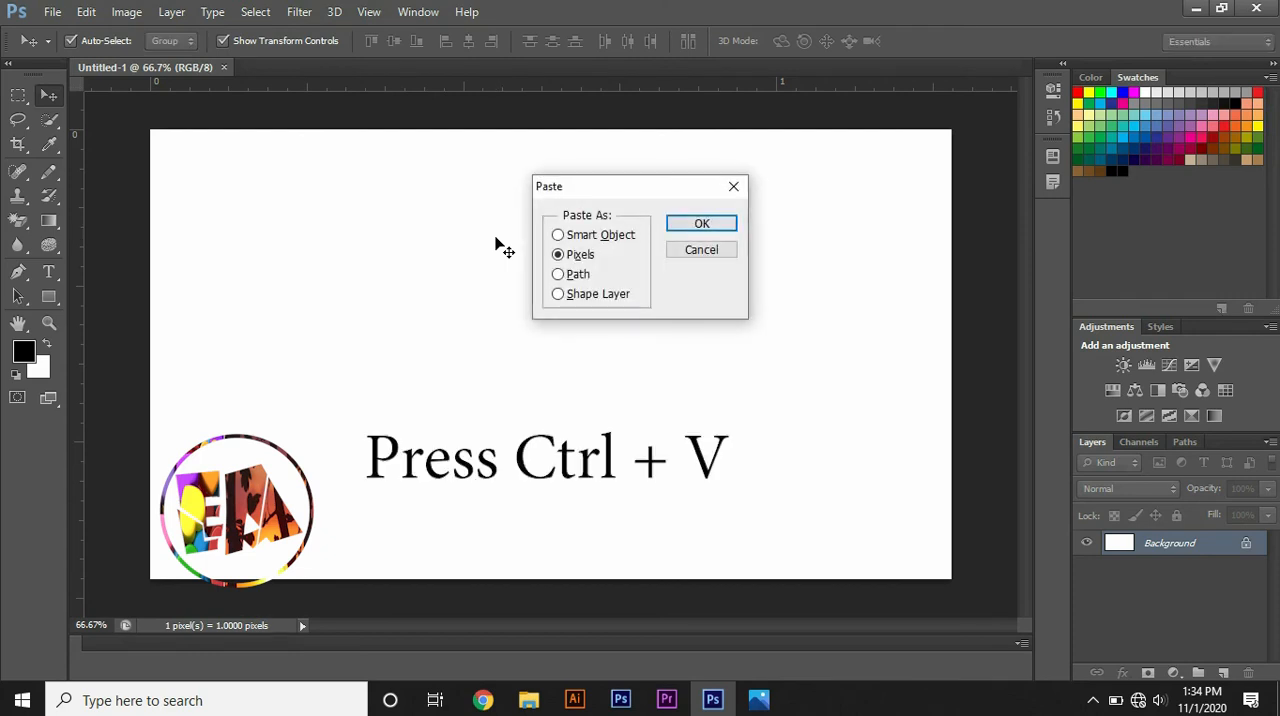
pyautogui.click(557, 236)
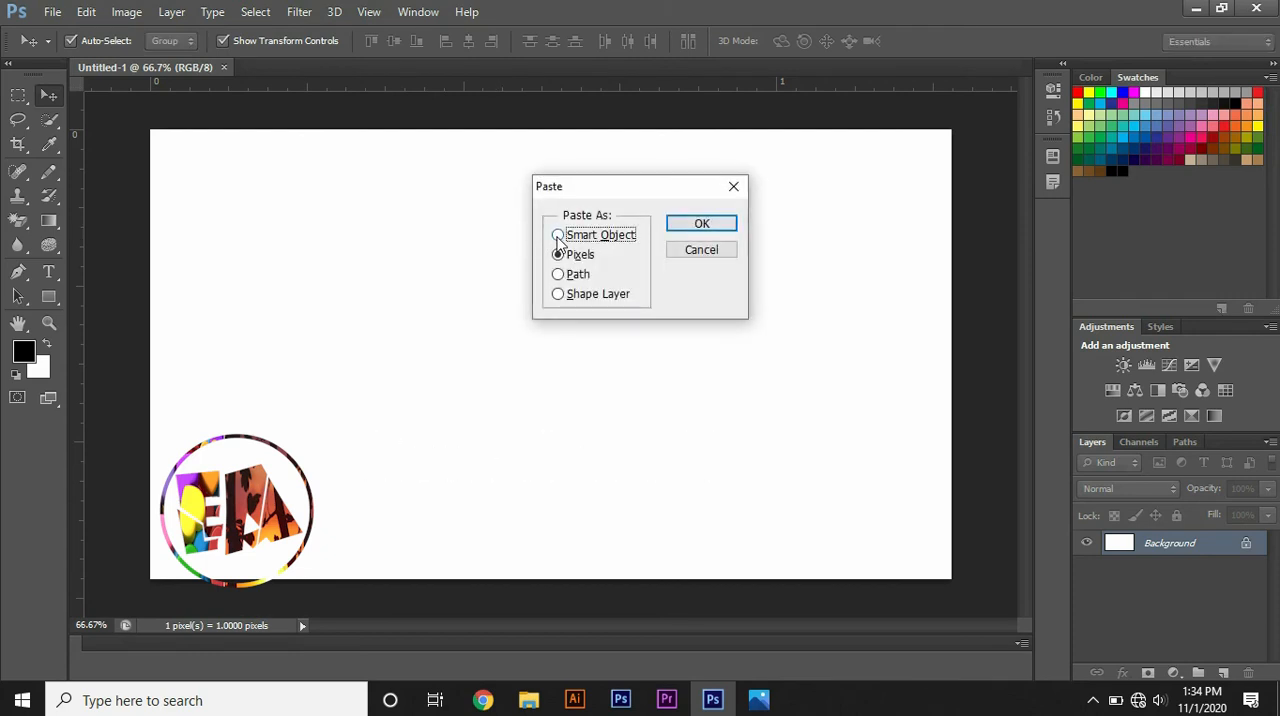
pyautogui.click(686, 229)
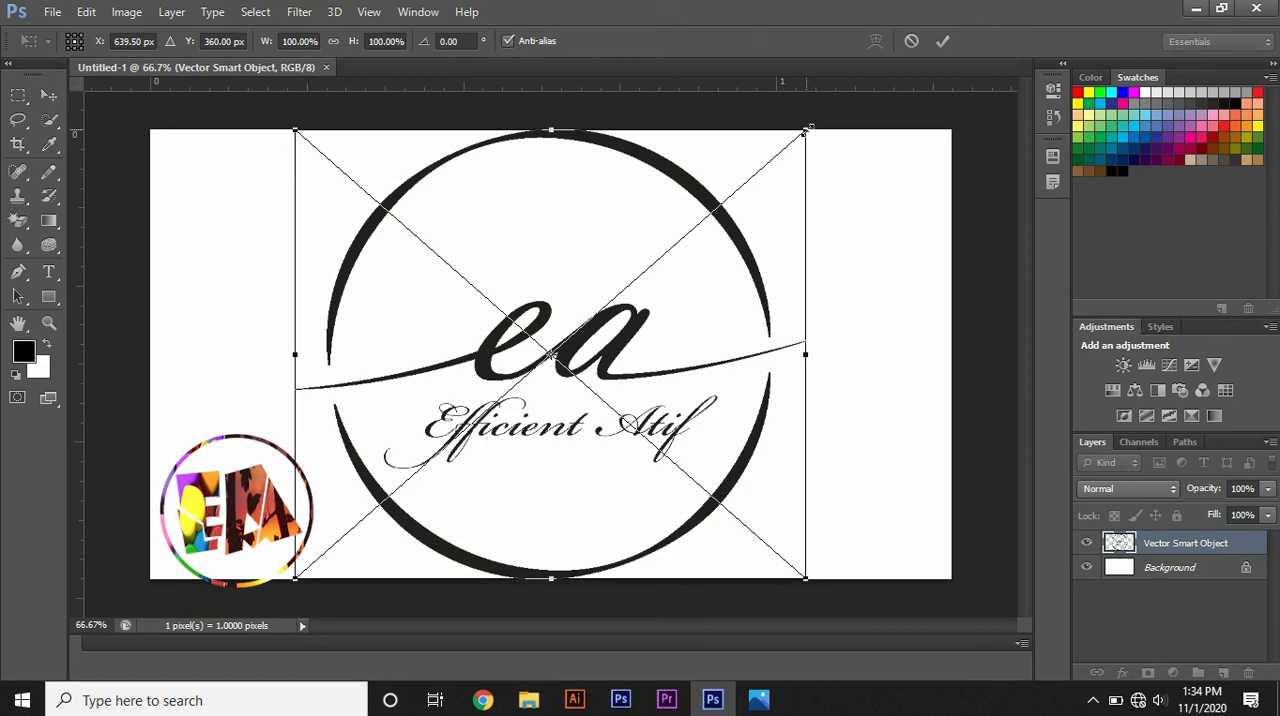
# Step: Scale the pasted logo down proportionally about its center to about 80% and apply the transformation
pyautogui.moveTo(806, 130); pyautogui.dragTo(761, 182)
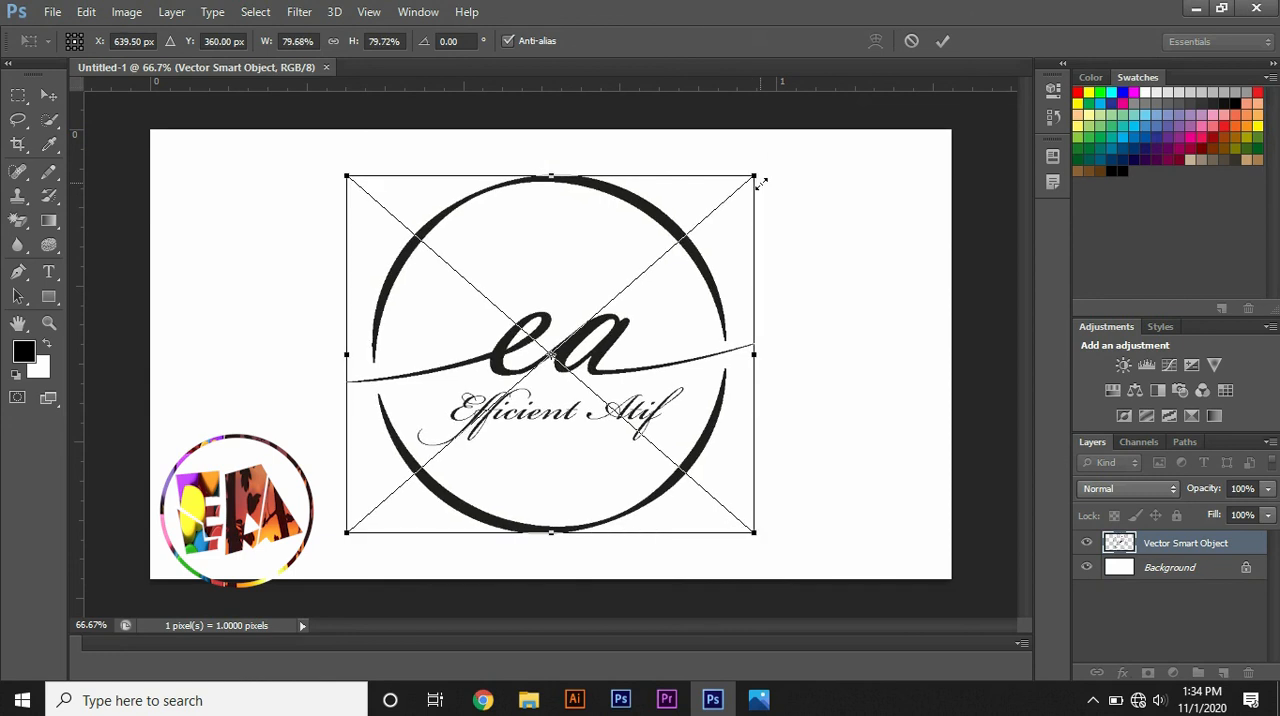
pyautogui.click(943, 41)
pyautogui.click(858, 187)
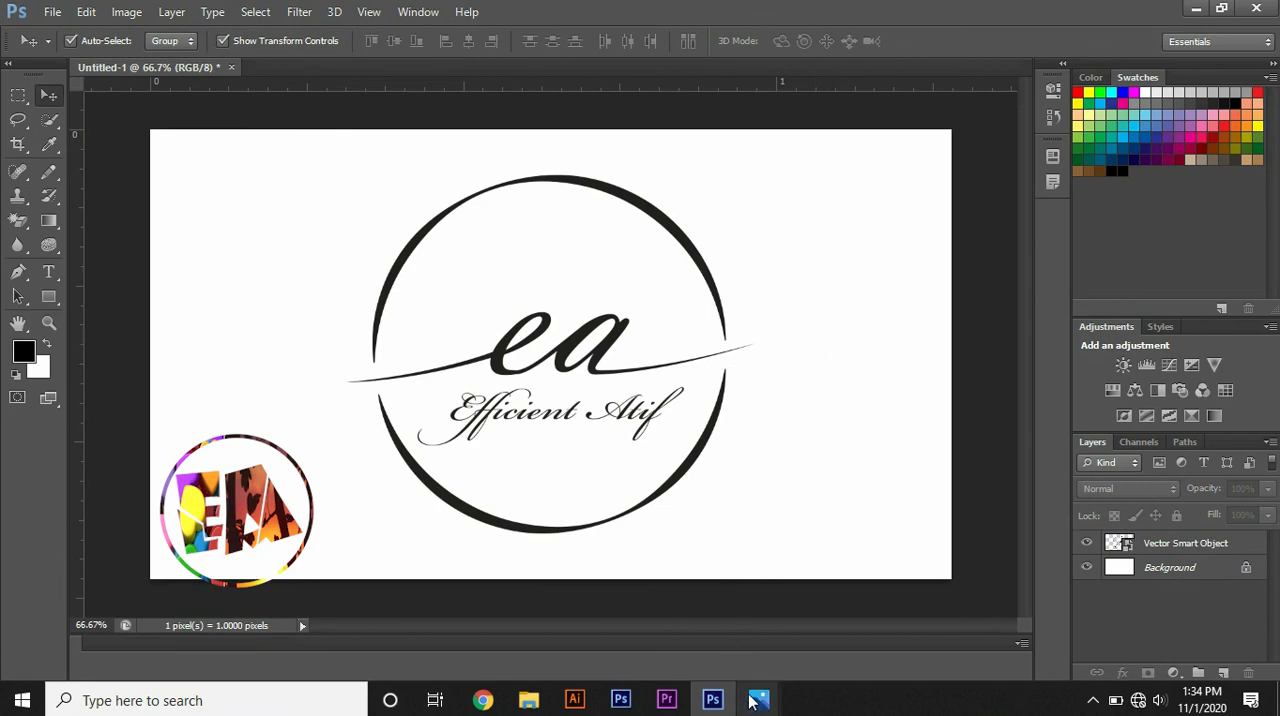
# Step: Copy the purple galaxy image galaxy-wallpapers-10.jpg from Photos and paste it into the Photoshop logo document above the logo
pyautogui.moveTo(755, 703)
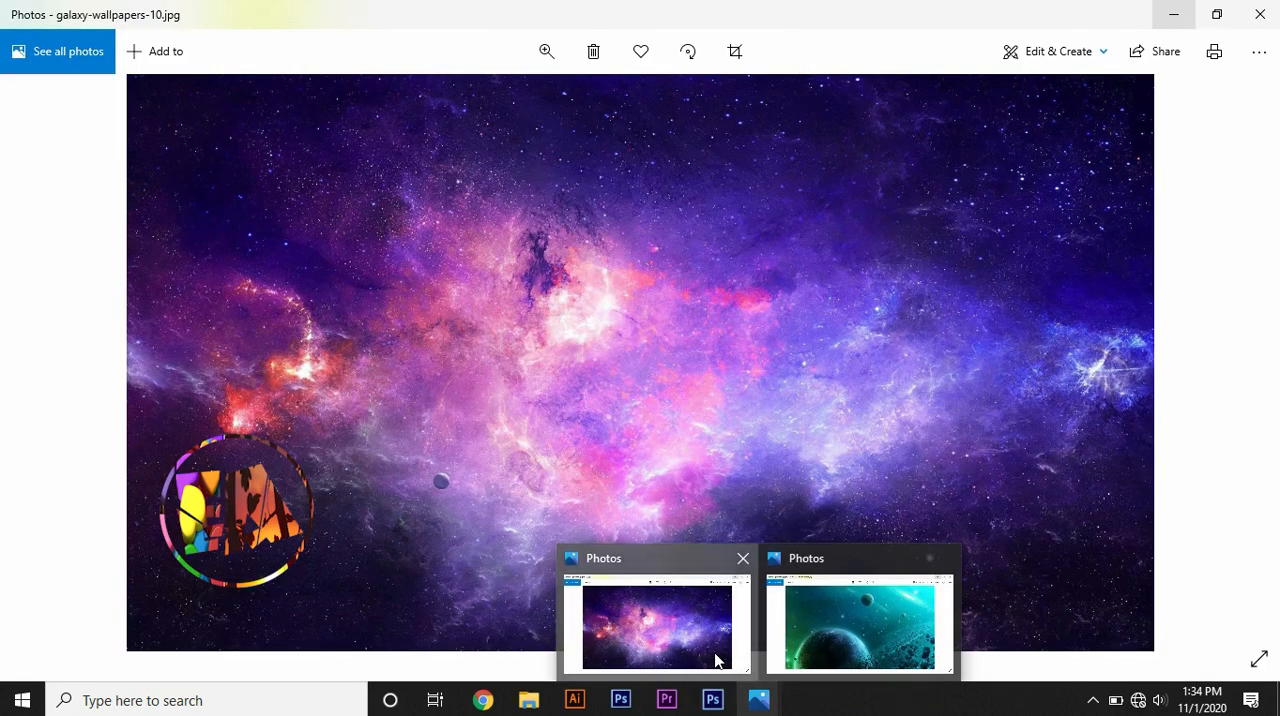
pyautogui.click(717, 660)
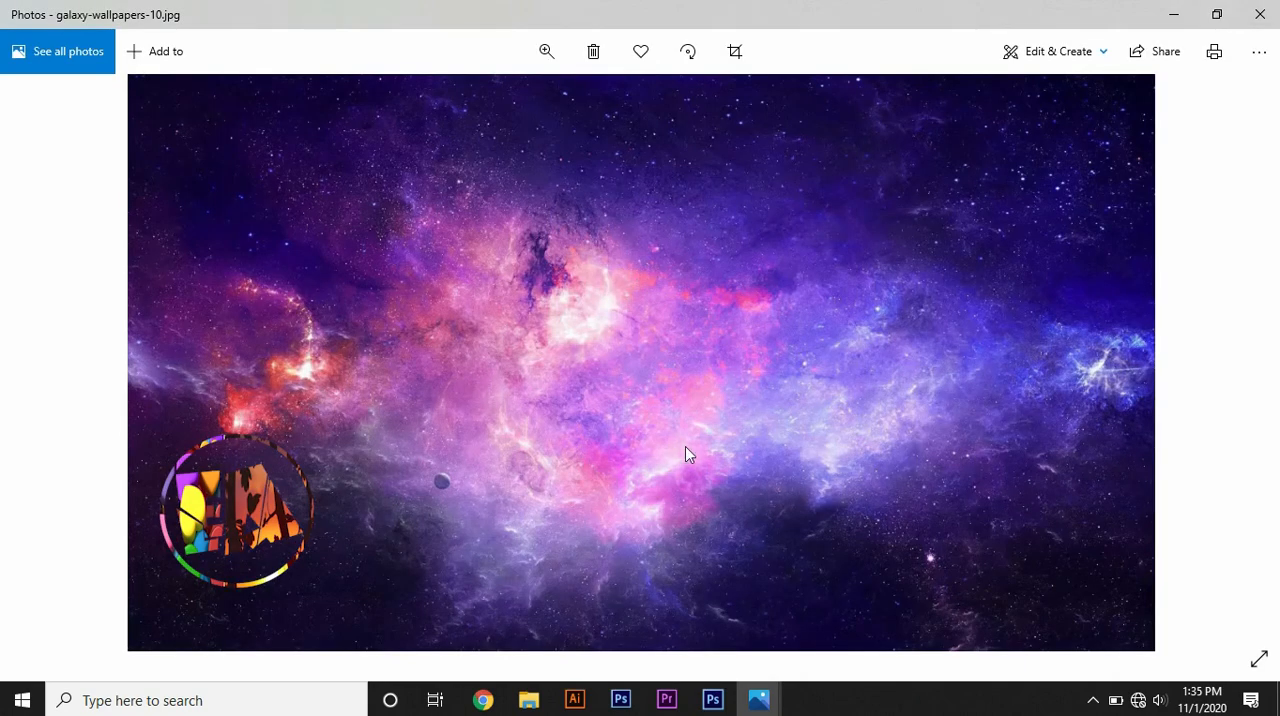
pyautogui.rightClick(646, 286)
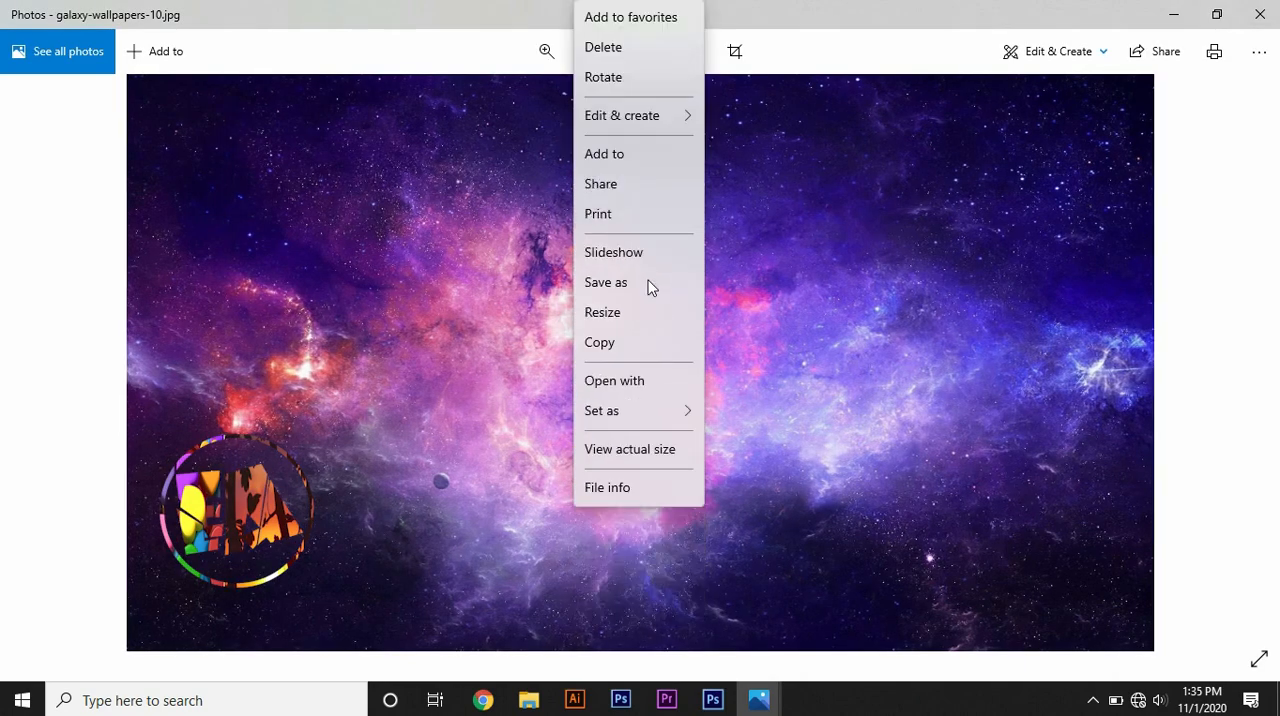
pyautogui.click(616, 348)
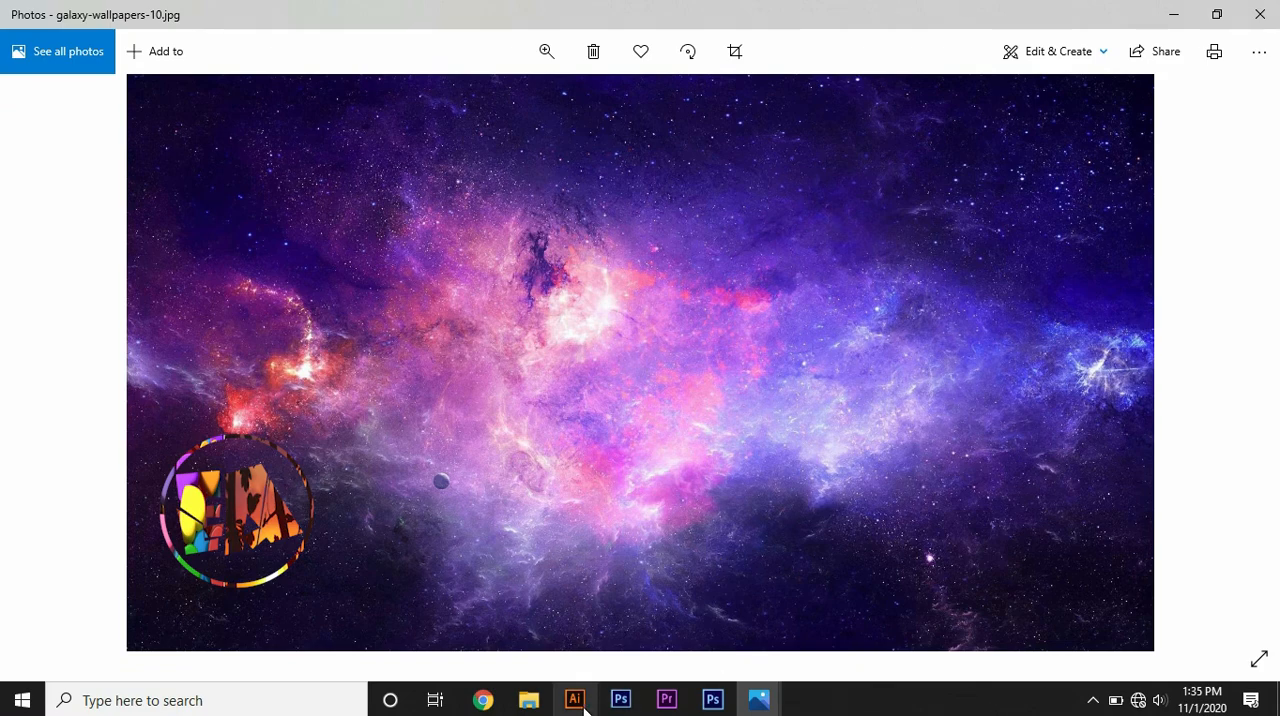
pyautogui.click(713, 700)
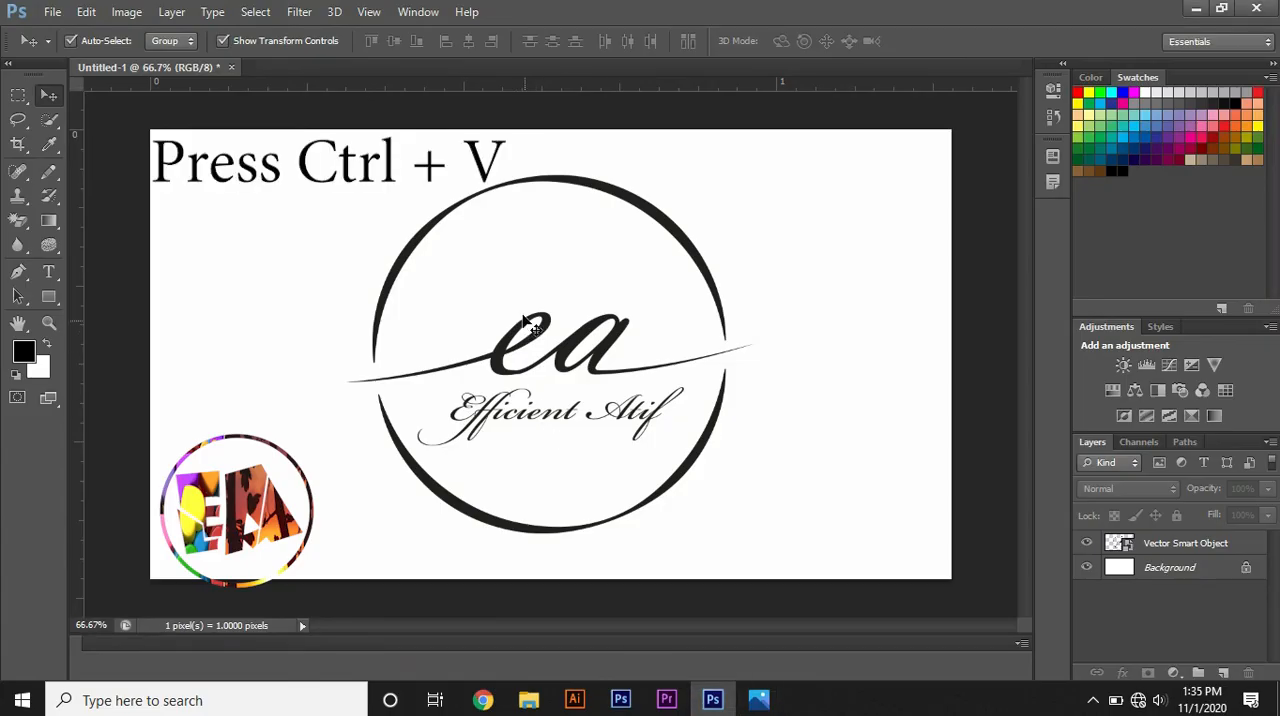
pyautogui.hotkey('ctrl', 'v')
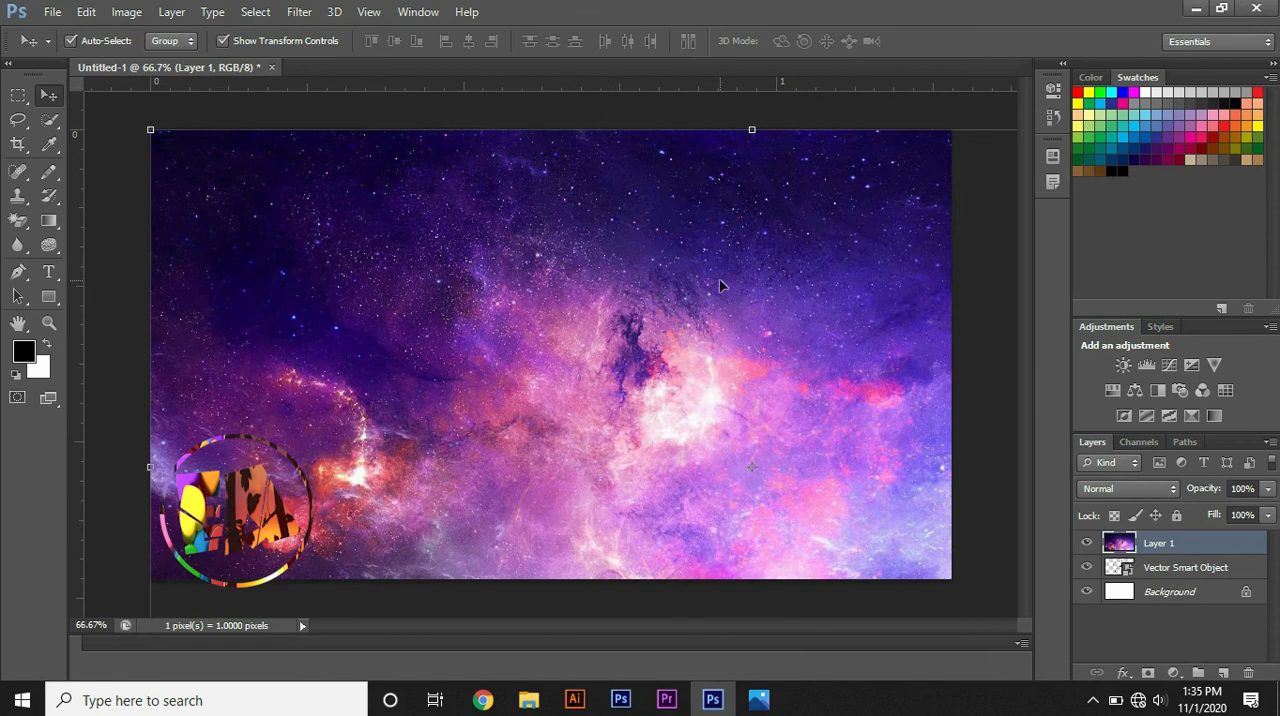
# Step: Create a clipping mask that confines the galaxy image layer to the logo Smart Object below it
pyautogui.rightClick(1150, 543)
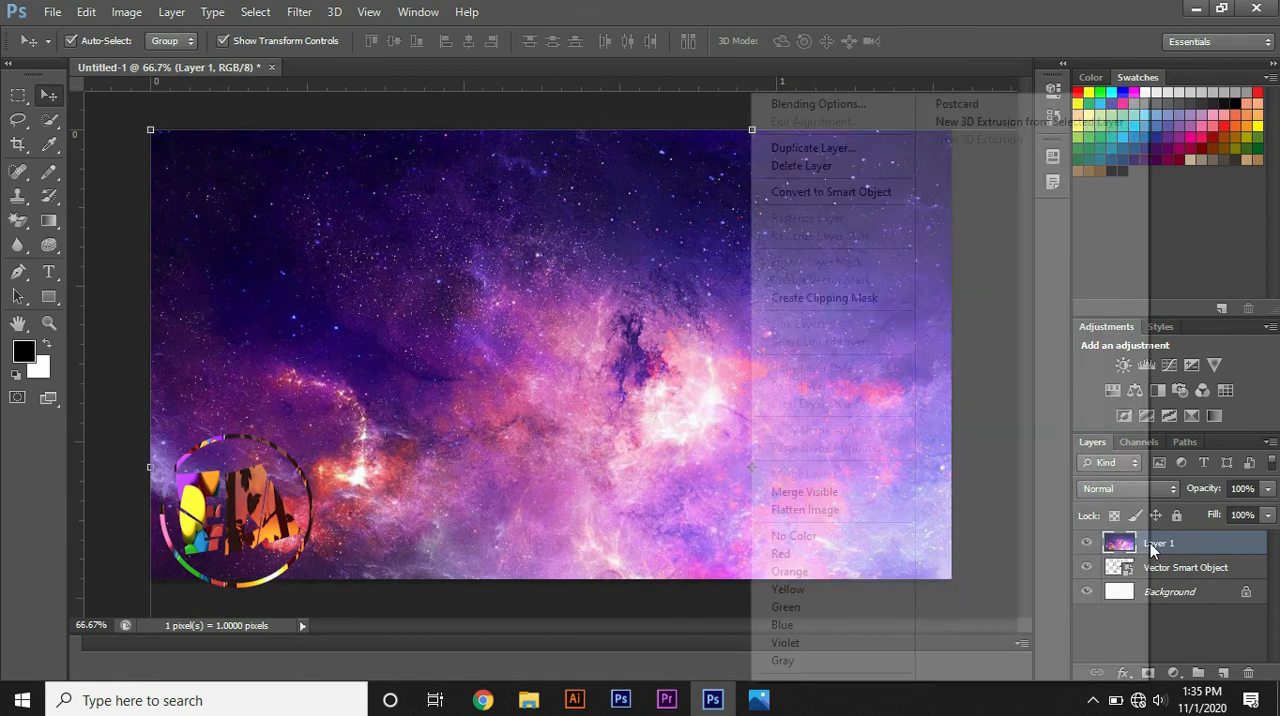
pyautogui.click(850, 303)
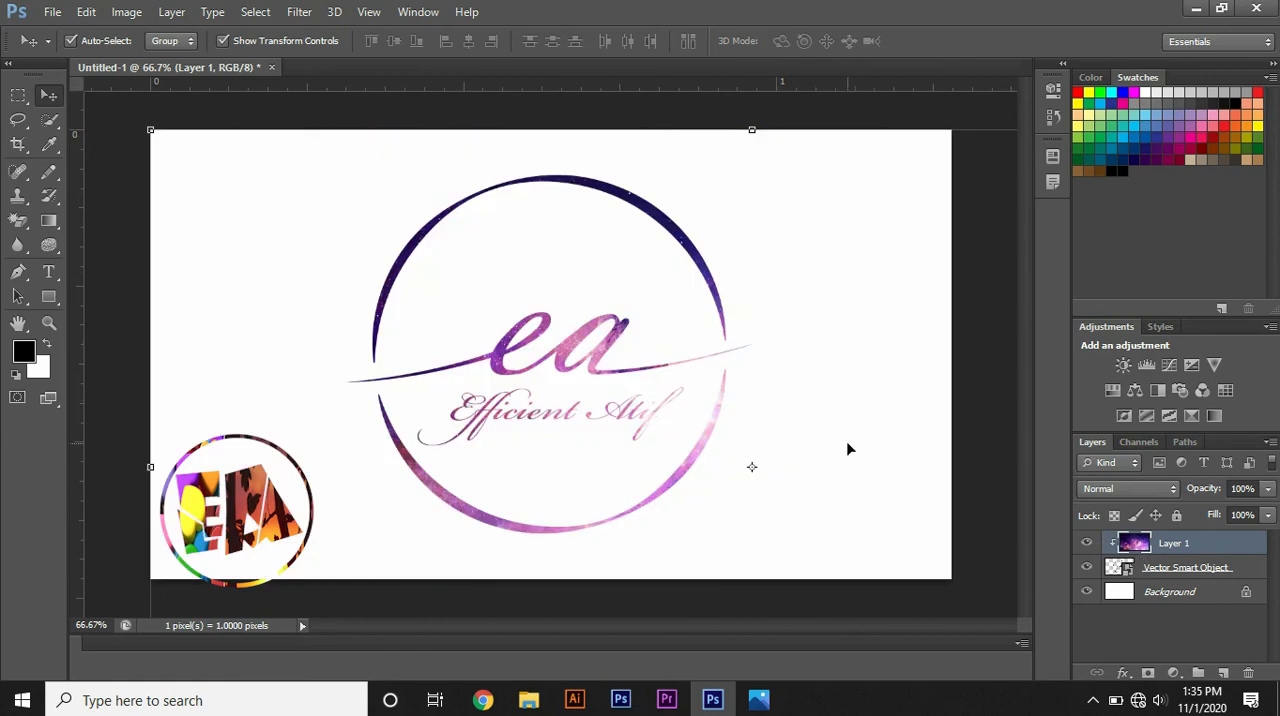
pyautogui.click(151, 103)
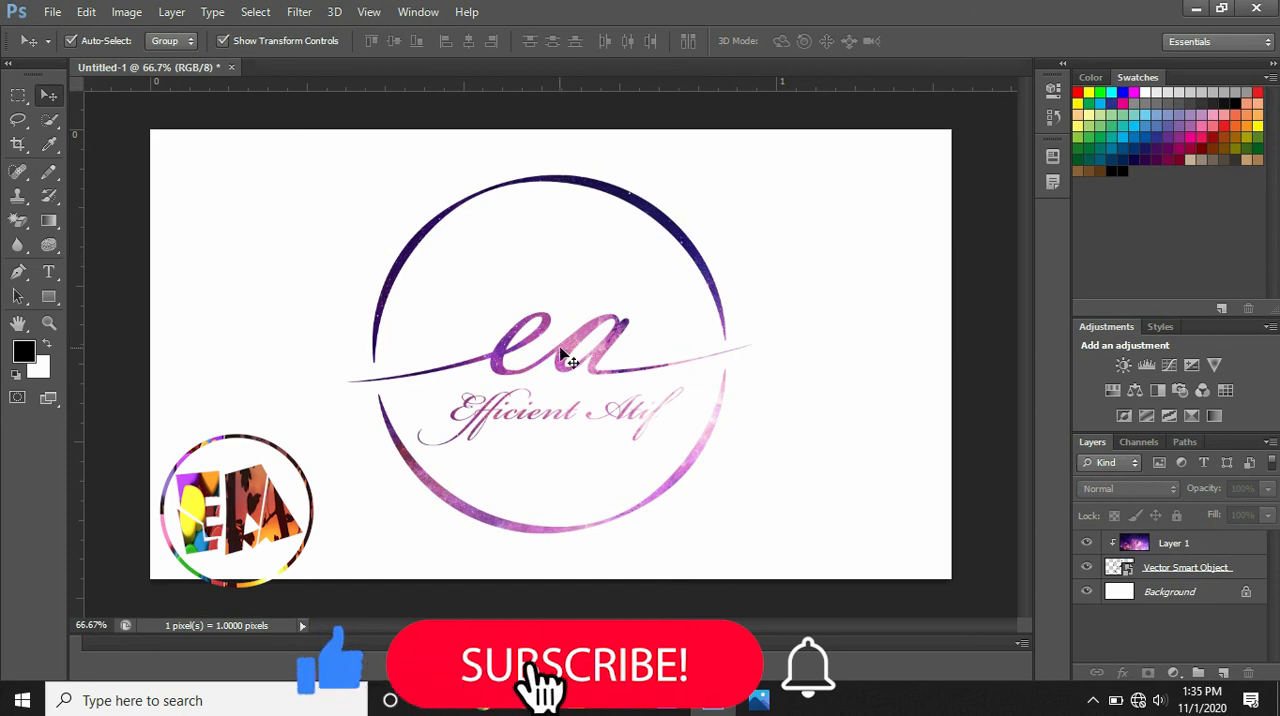
# Step: Reposition the clipped galaxy image up and to the left so its pink and violet areas fill the logo
pyautogui.click(1130, 542)
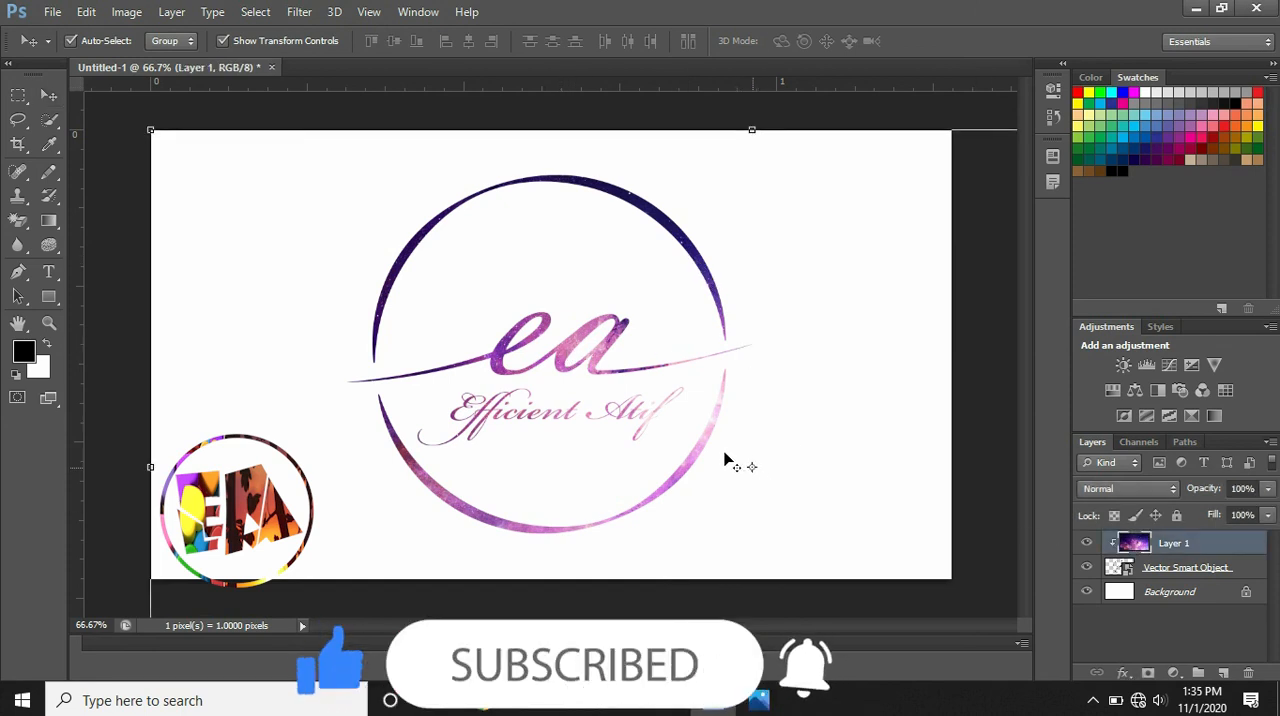
pyautogui.hotkey('ctrl', 't')
pyautogui.moveTo(726, 451); pyautogui.dragTo(502, 385)
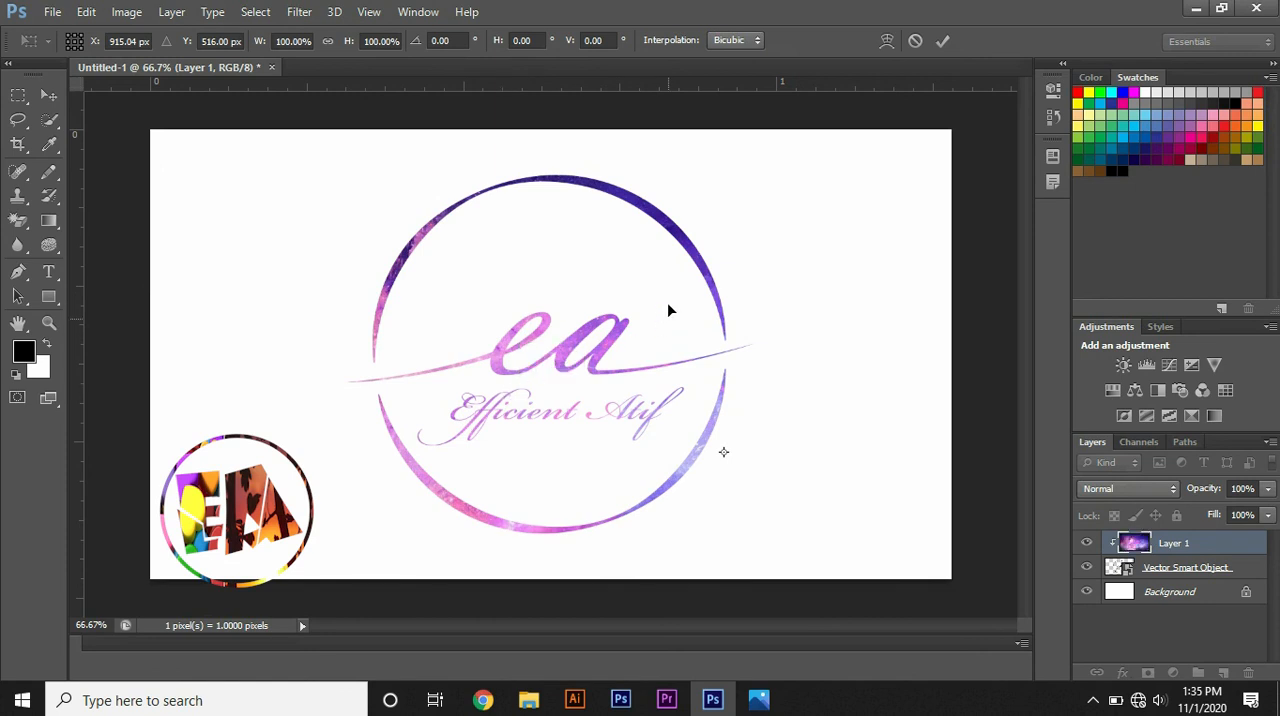
pyautogui.click(945, 44)
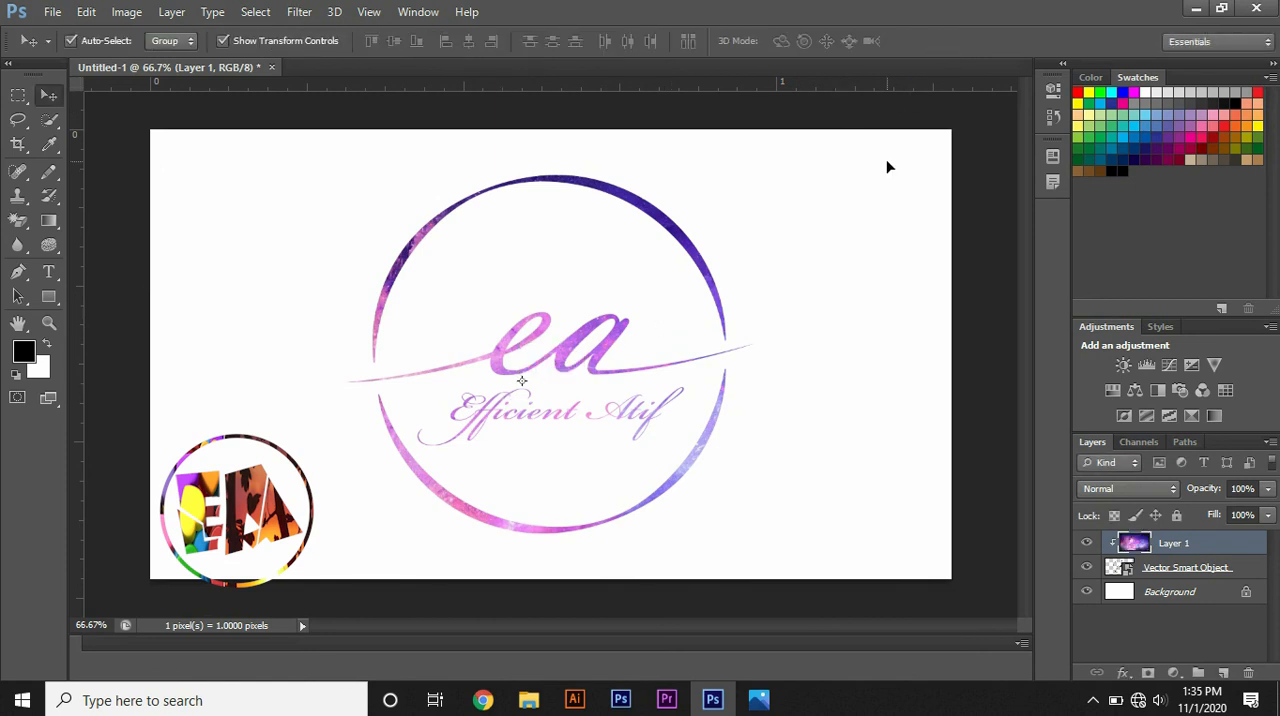
pyautogui.click(826, 123)
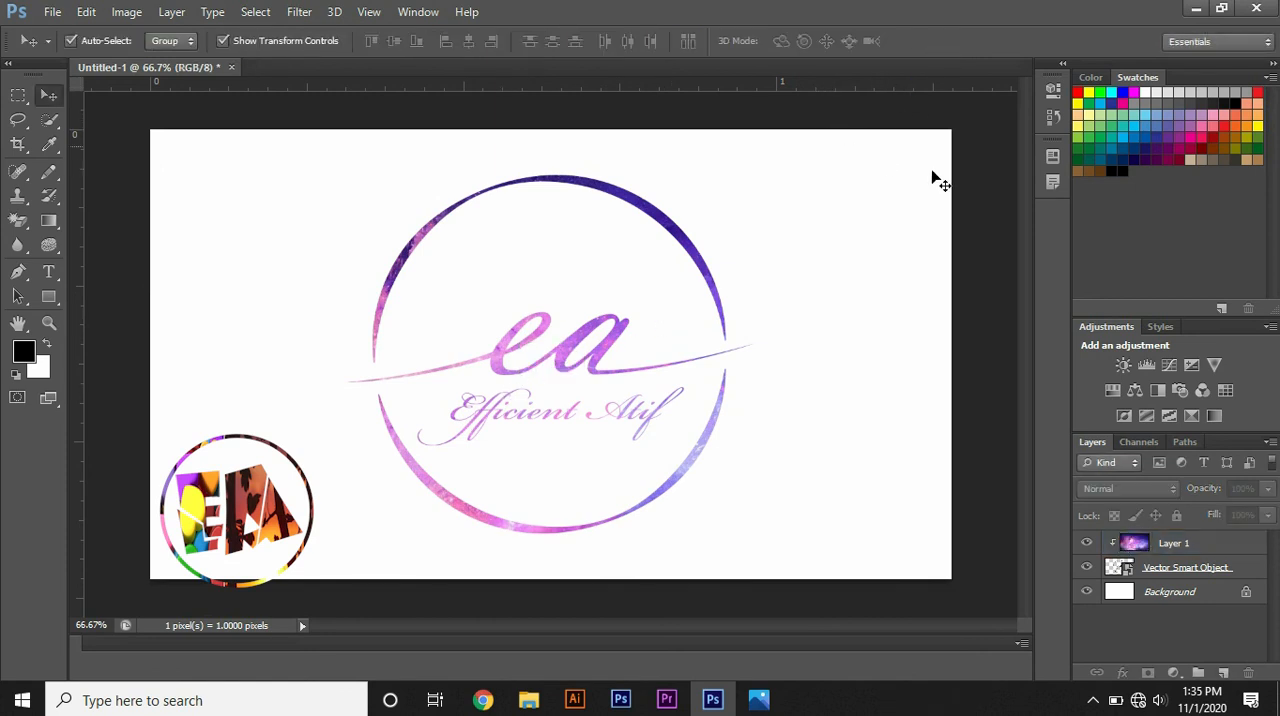